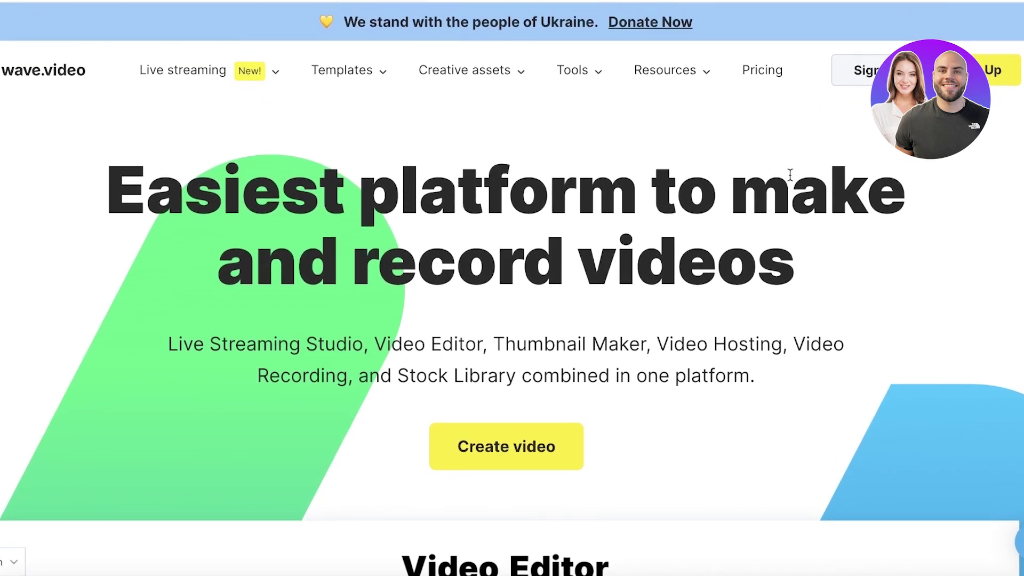
- Scroll the homepage past the editor, reviews, streaming, thumbnail, hosting and recording sections to the sign-up footer
scroll(784, 190, down, 3)
scroll(784, 190, up, 3)
scroll(784, 190, down, 6)
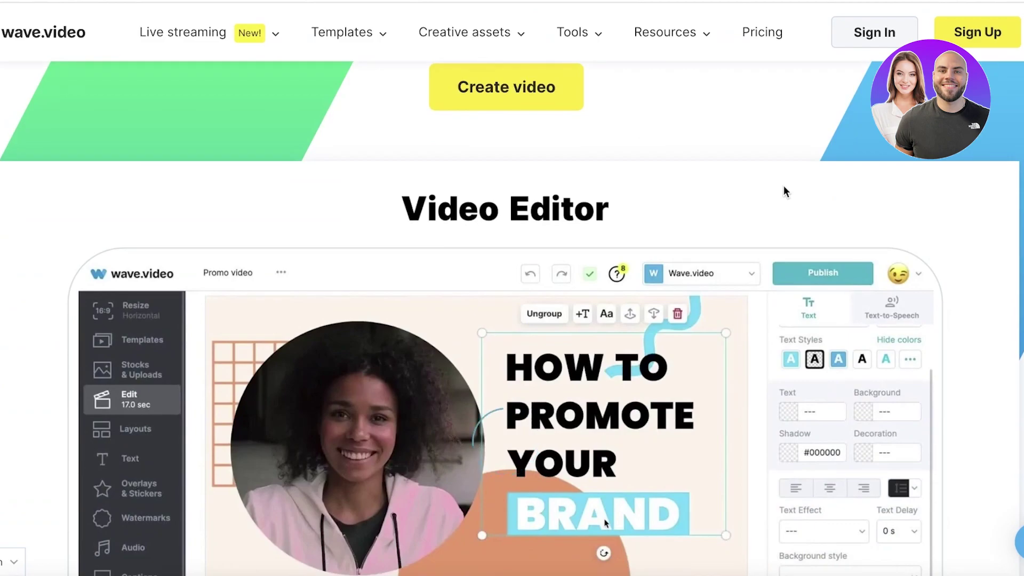
scroll(784, 188, down, 7)
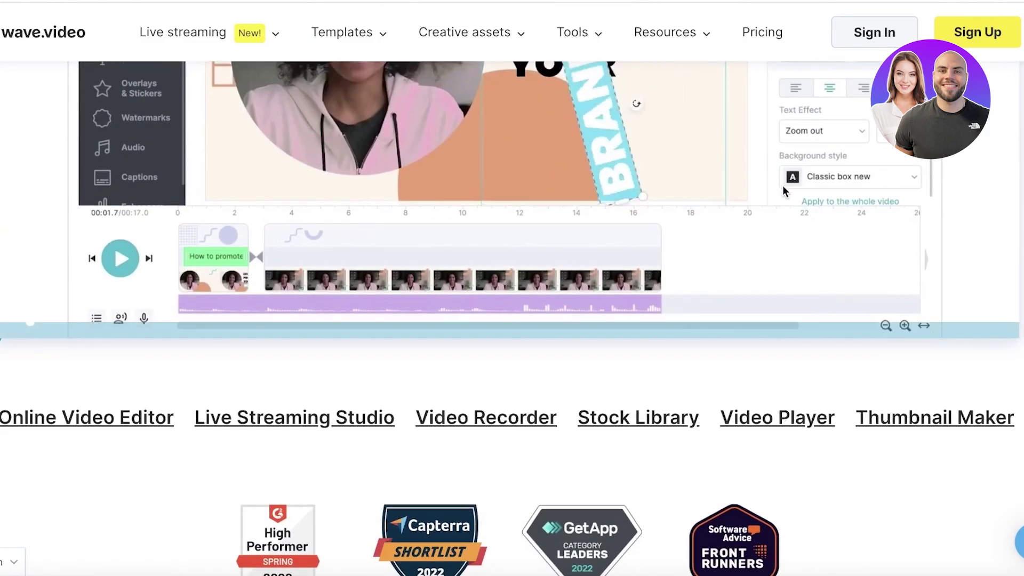
scroll(782, 190, down, 8)
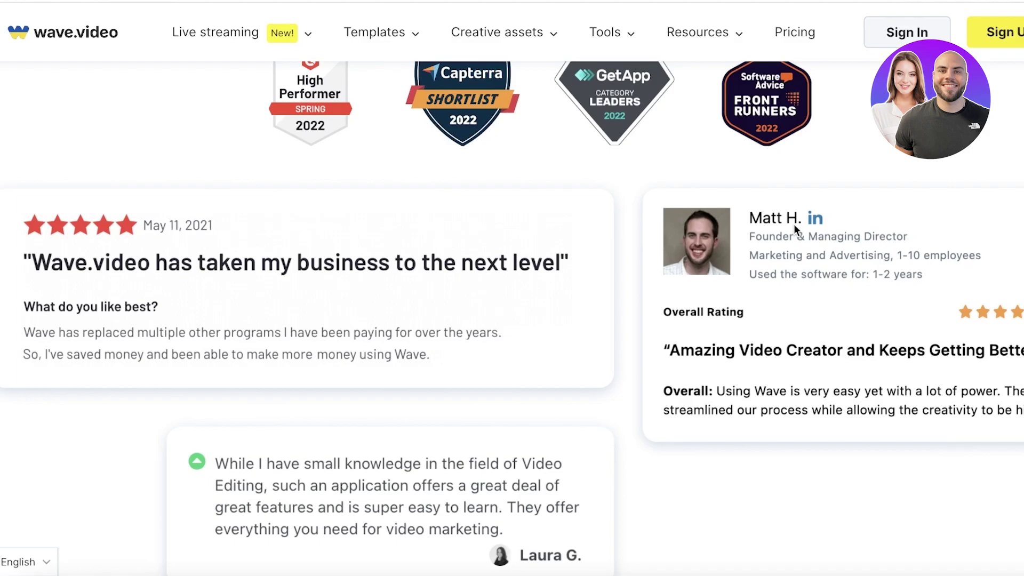
scroll(788, 217, down, 10)
scroll(1012, 222, down, 12)
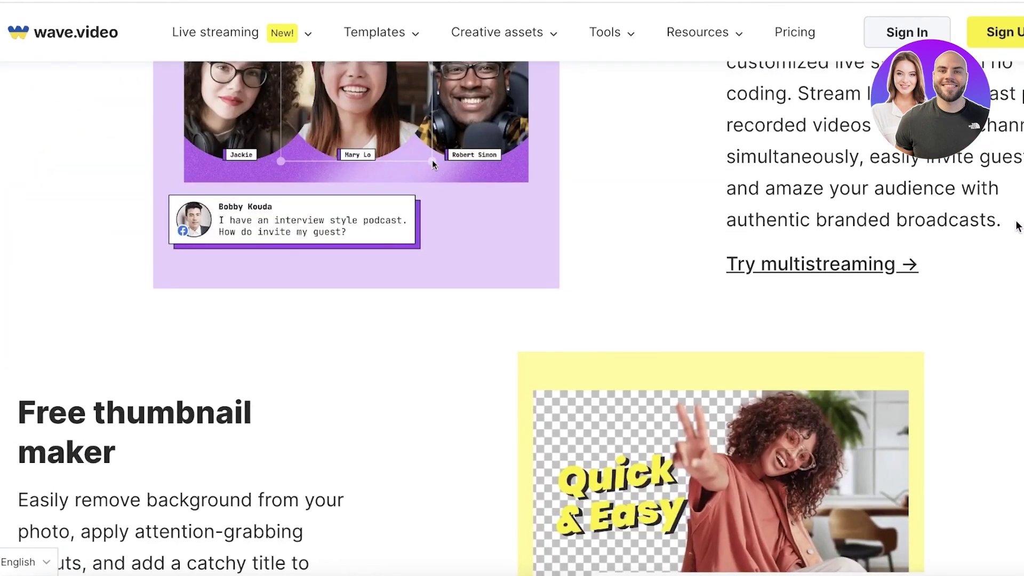
scroll(1016, 225, down, 7)
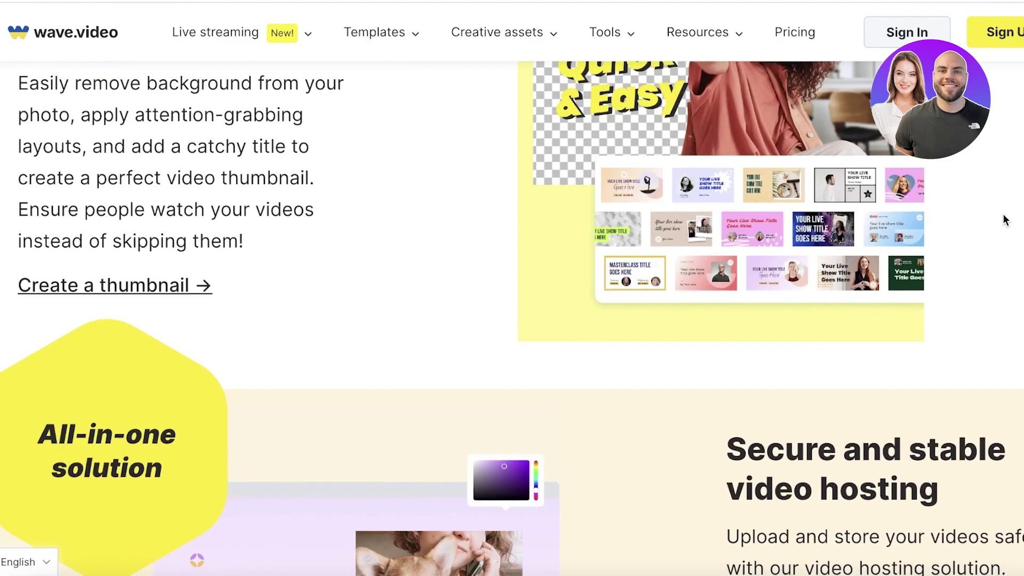
scroll(1003, 220, down, 8)
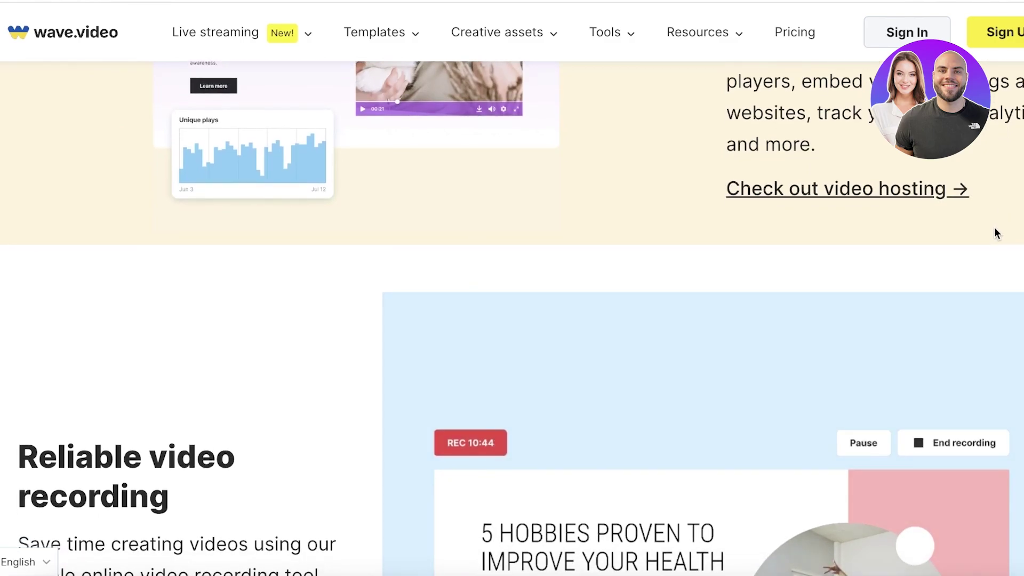
scroll(758, 268, up, 15)
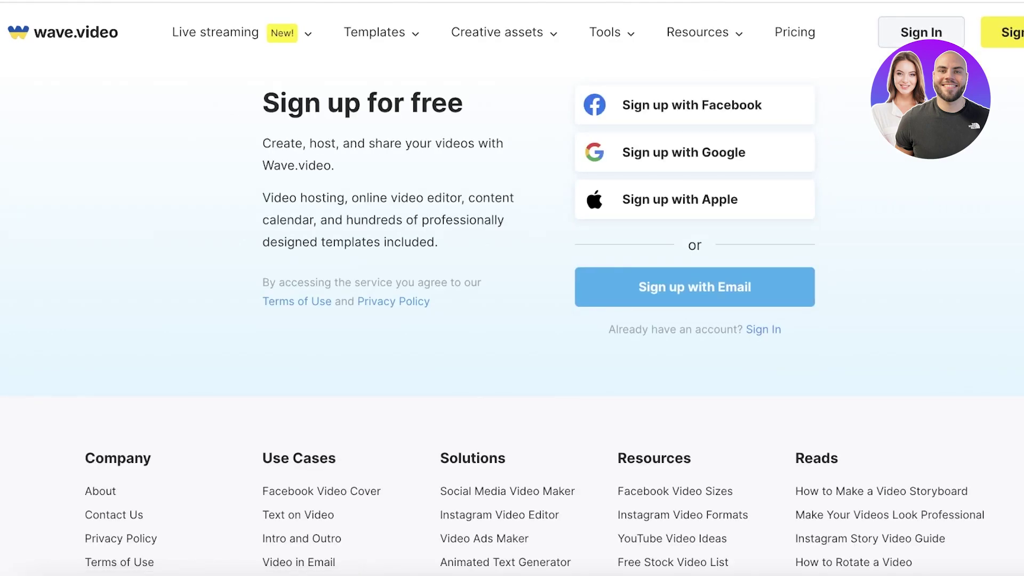
- Return to the homepage, preview the Create video options, then dismiss them
click(98, 33)
click(515, 459)
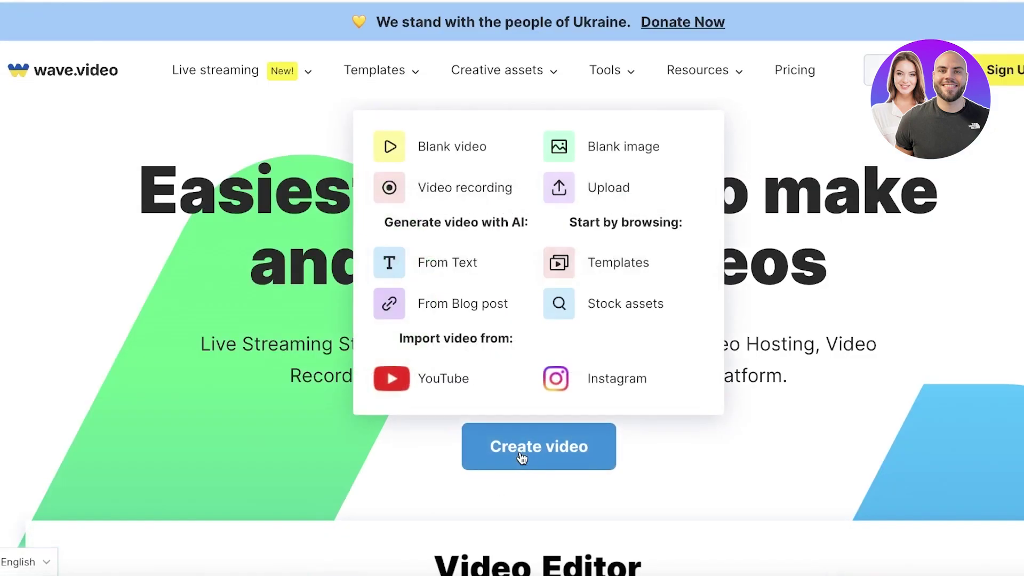
click(731, 265)
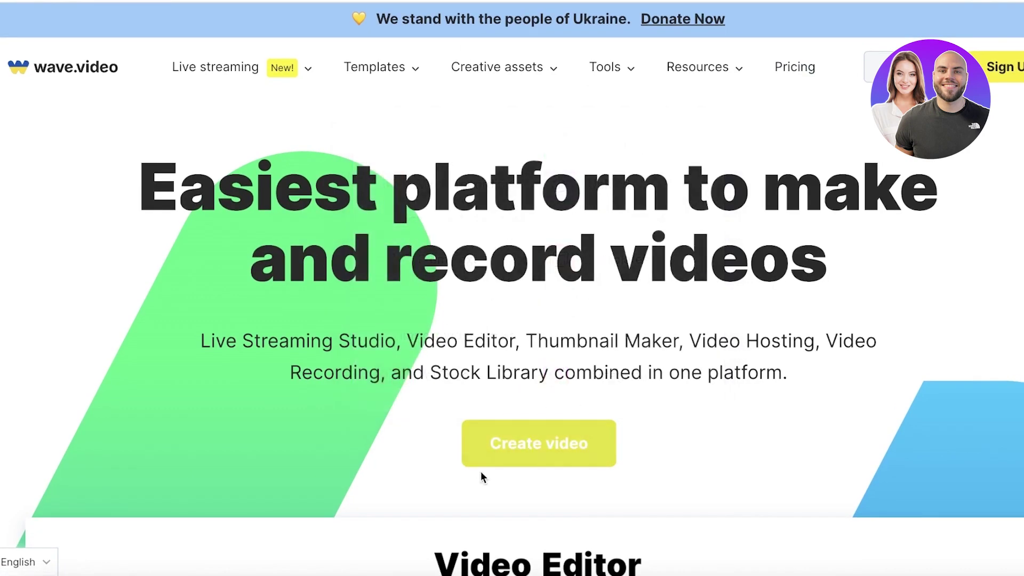
- Sign up with Google by choosing a Google account
mouse_move(487, 458)
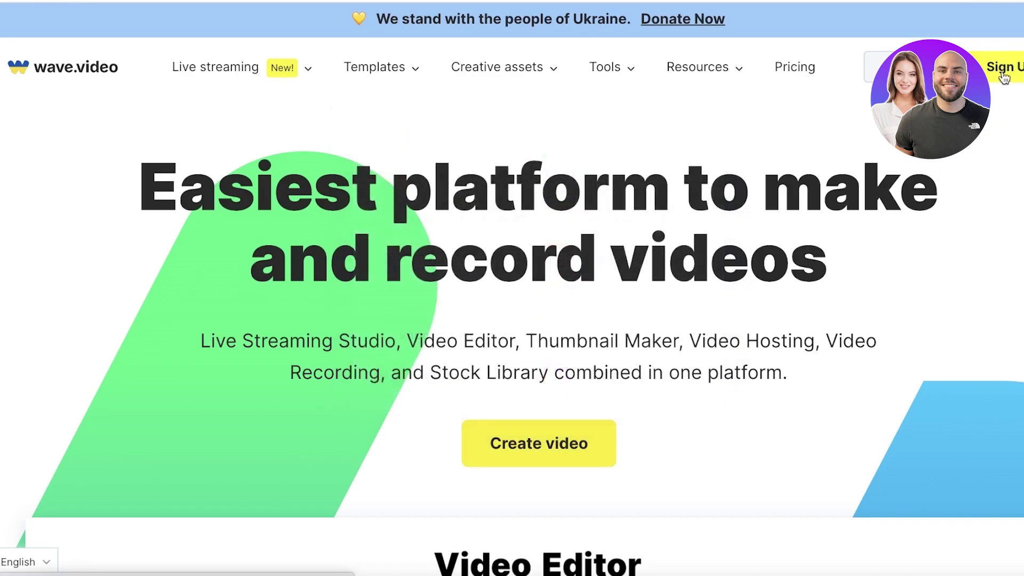
click(1004, 78)
click(615, 153)
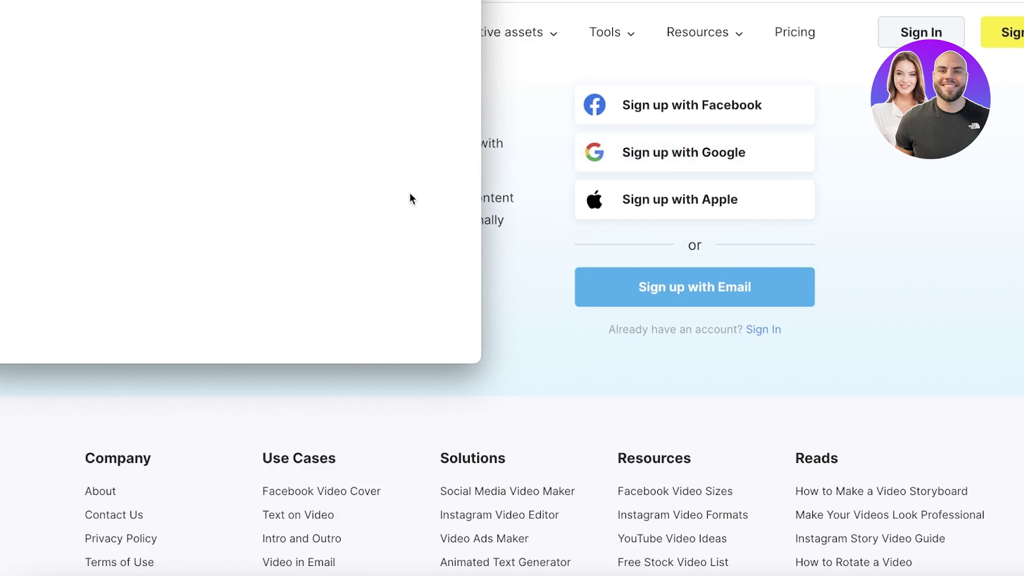
click(172, 209)
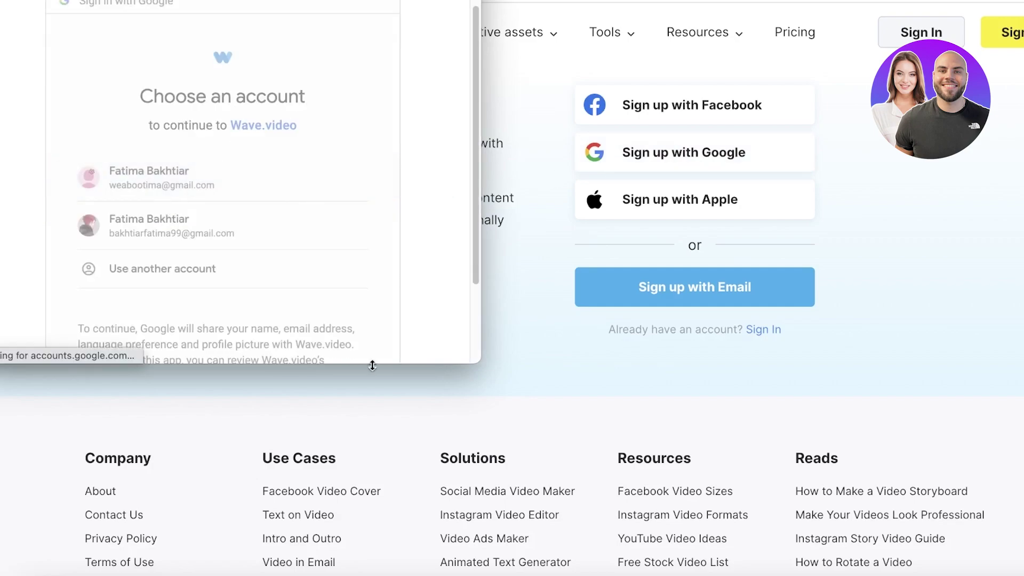
mouse_move(631, 47)
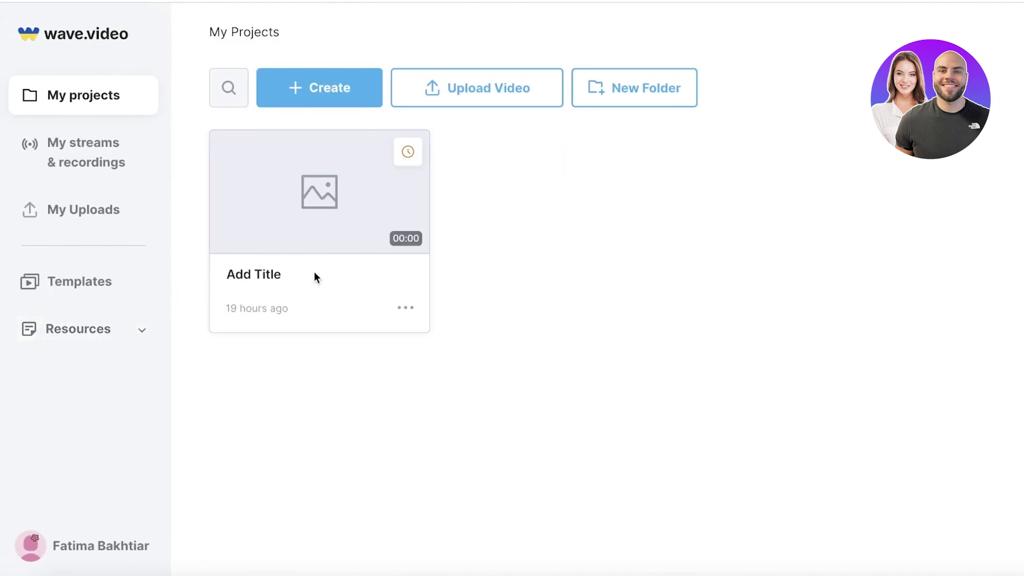
- Delete the empty Add Title project and confirm the deletion
click(406, 309)
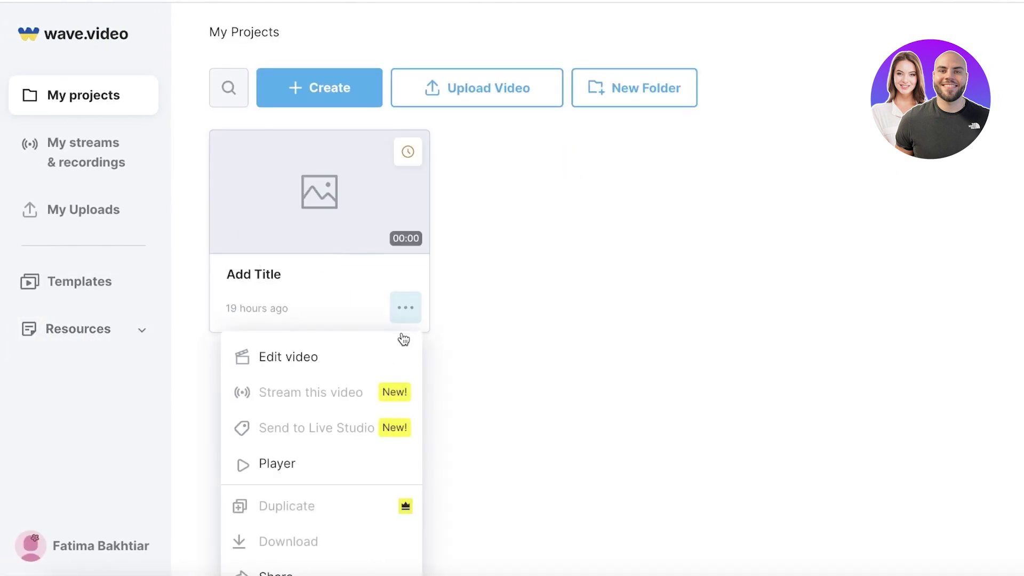
scroll(404, 340, down, 2)
click(274, 532)
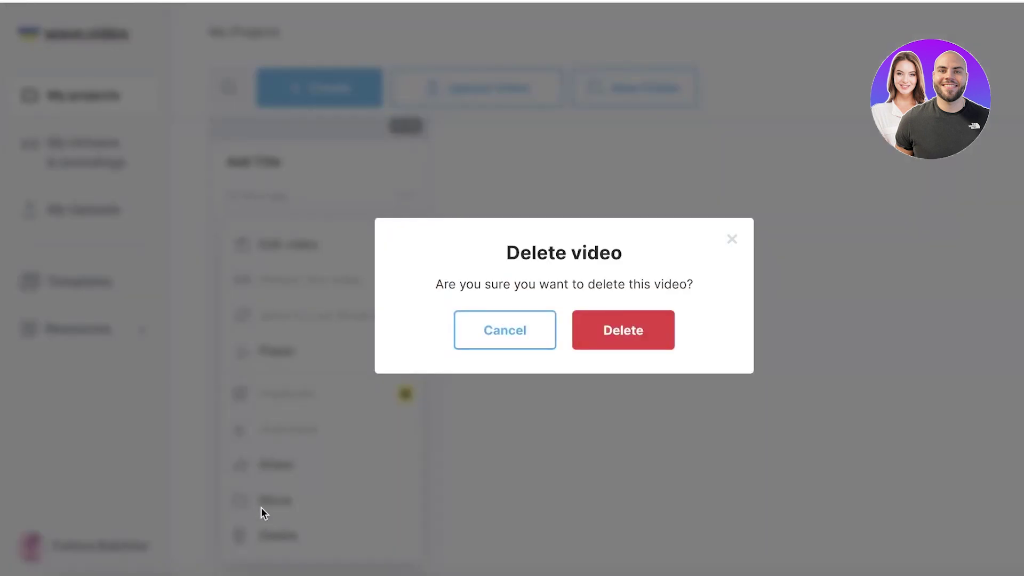
click(594, 333)
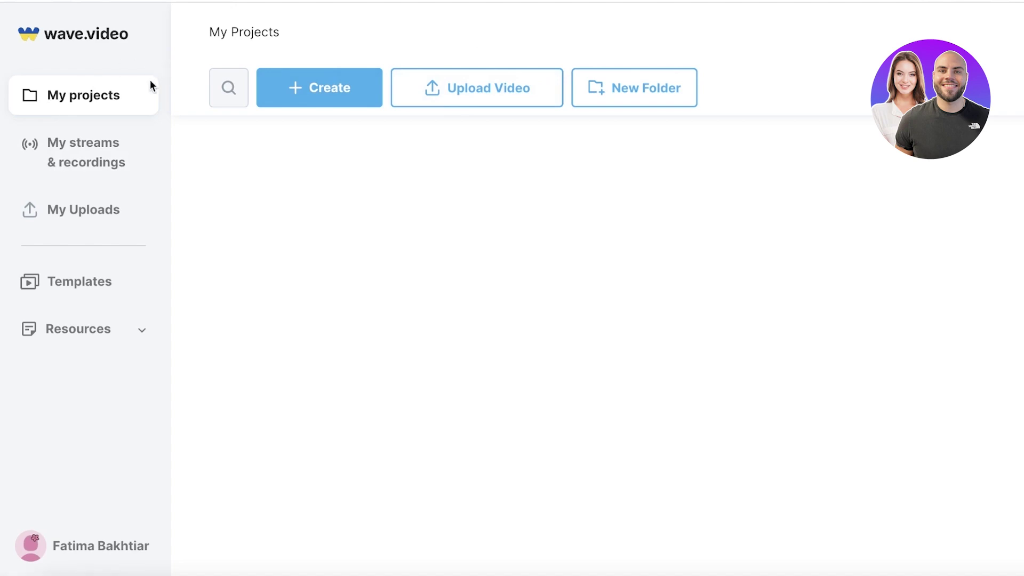
- Visit My streams & recordings and the Studio, then go to My Uploads
click(103, 142)
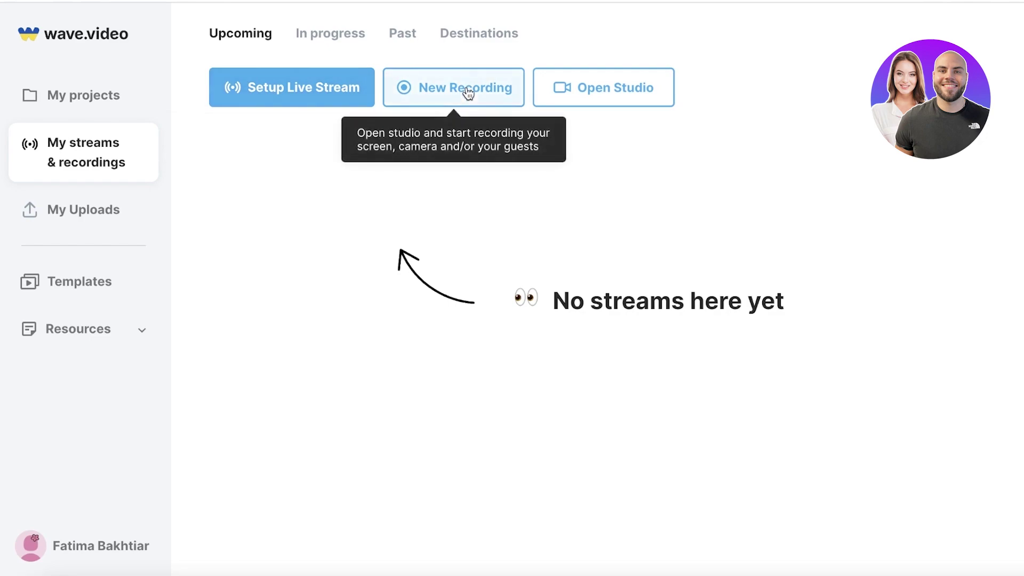
click(589, 87)
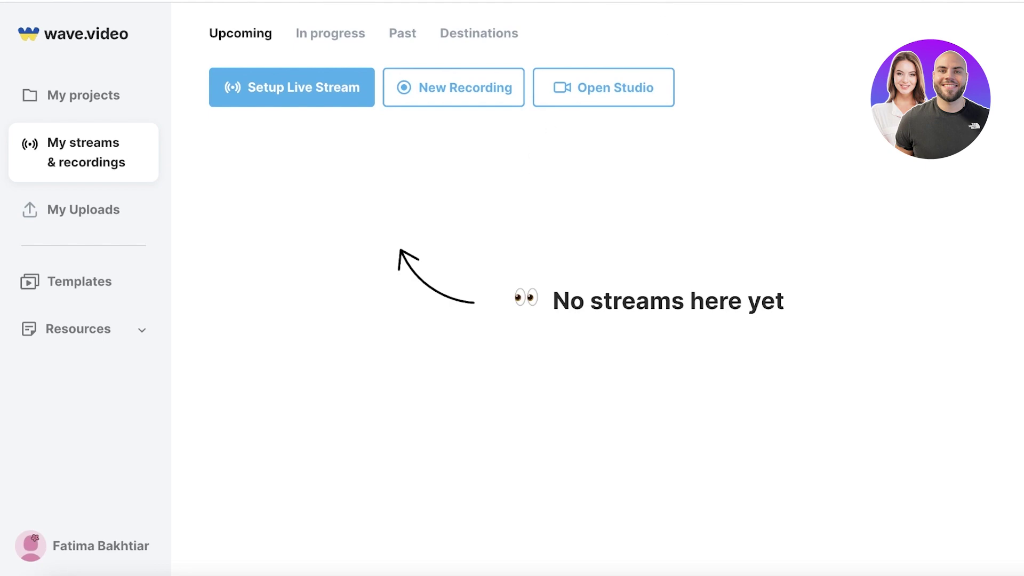
click(70, 225)
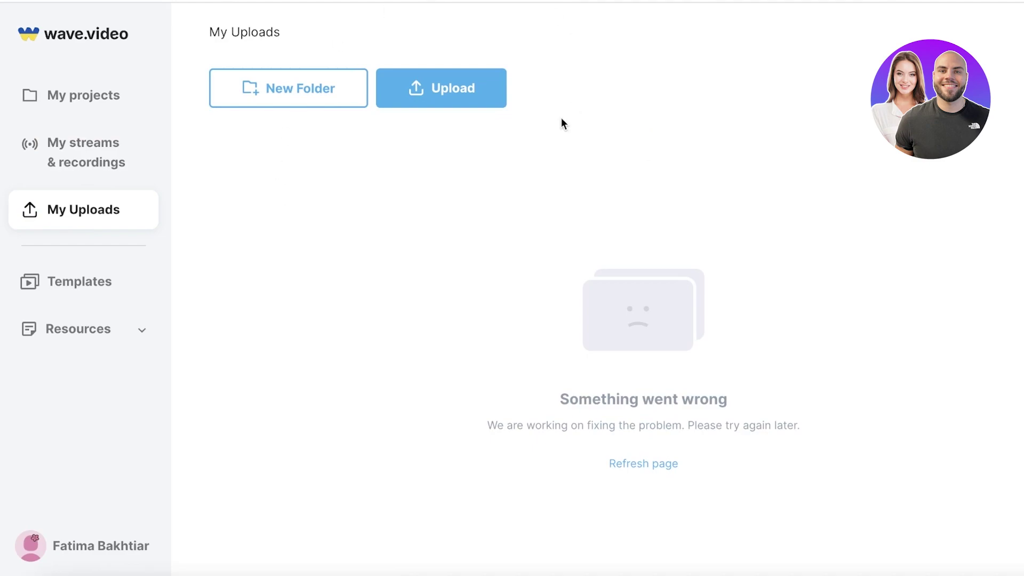
- Upload the Red White fashion sale video from the Downloads folder
click(478, 103)
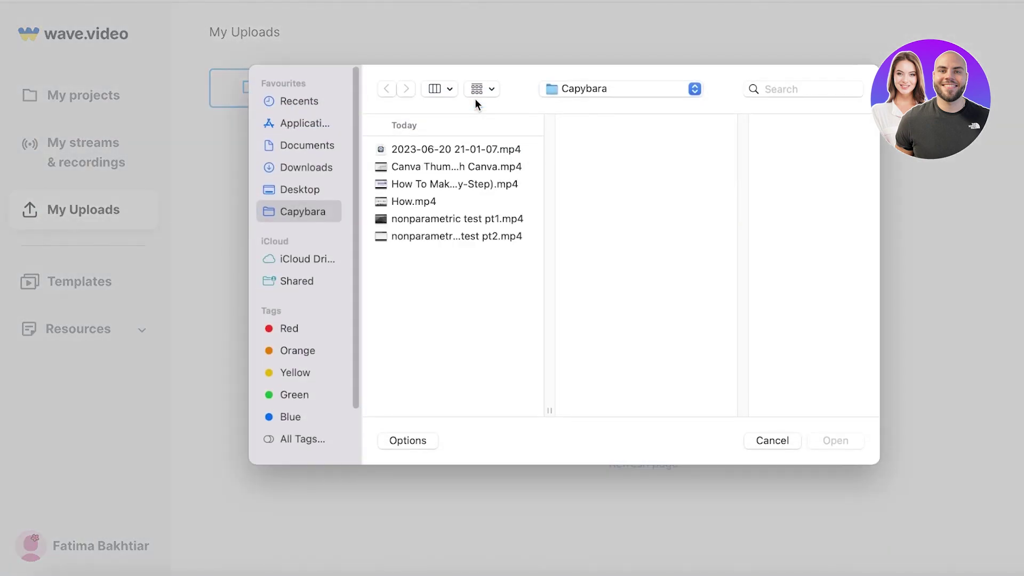
click(294, 193)
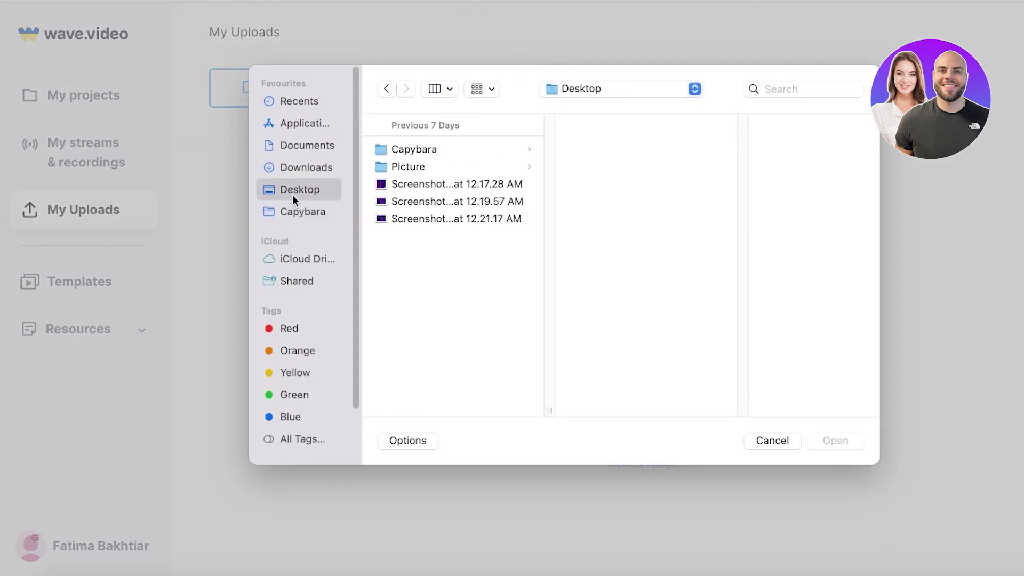
click(302, 167)
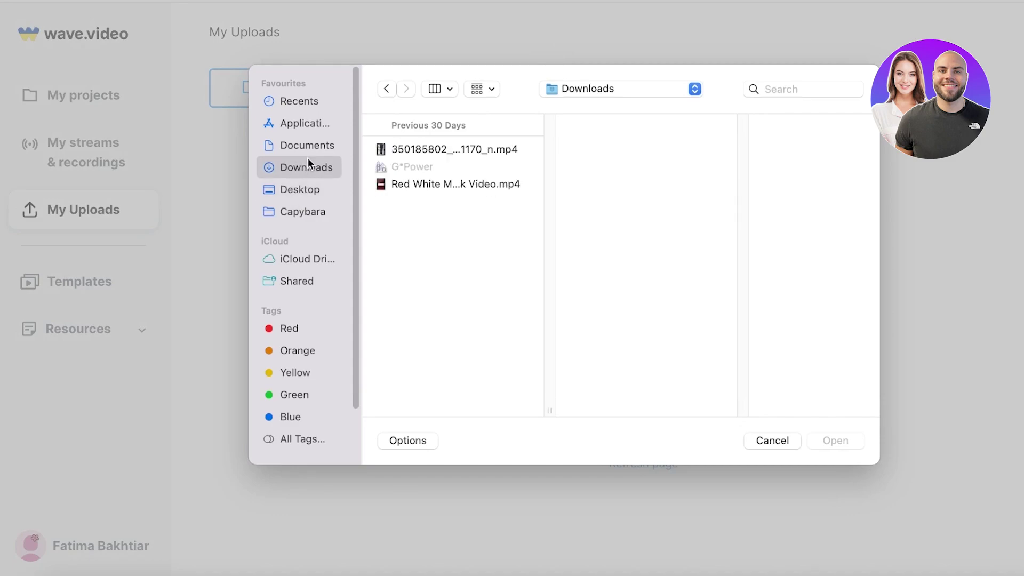
click(422, 185)
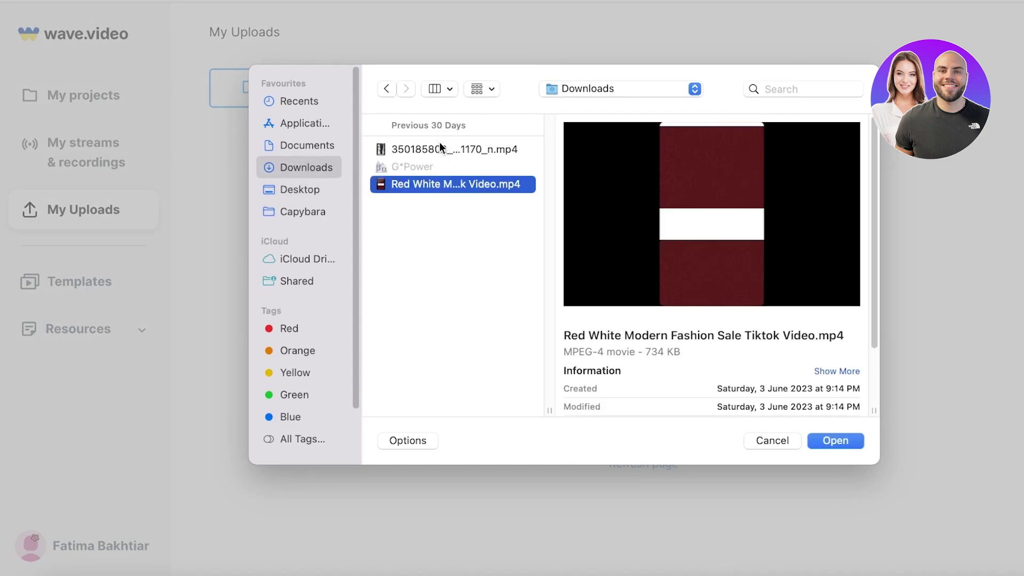
click(439, 148)
click(428, 185)
click(833, 441)
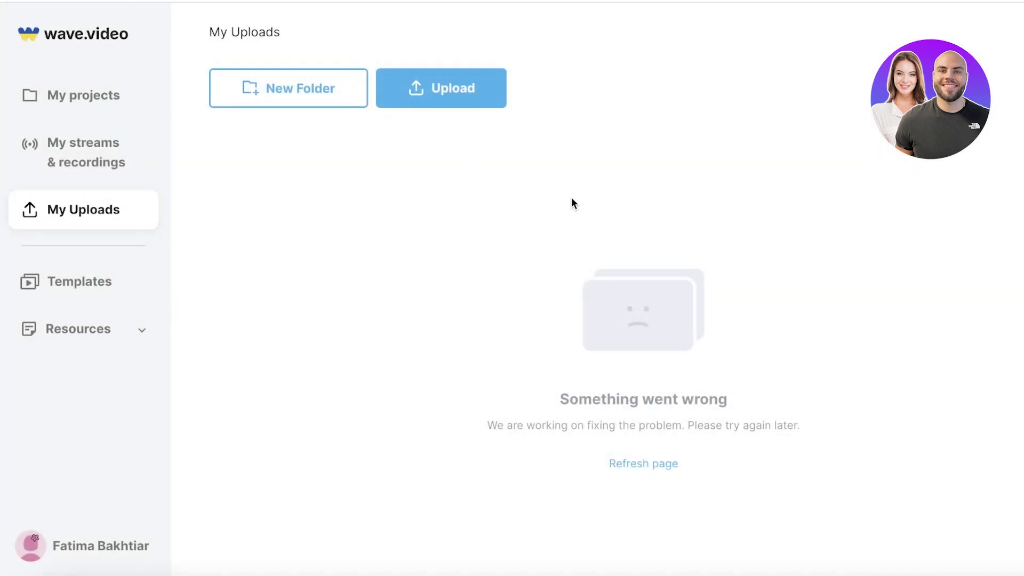
- Open the video templates page from the help resources, then return to My Uploads
scroll(606, 251, down, 1)
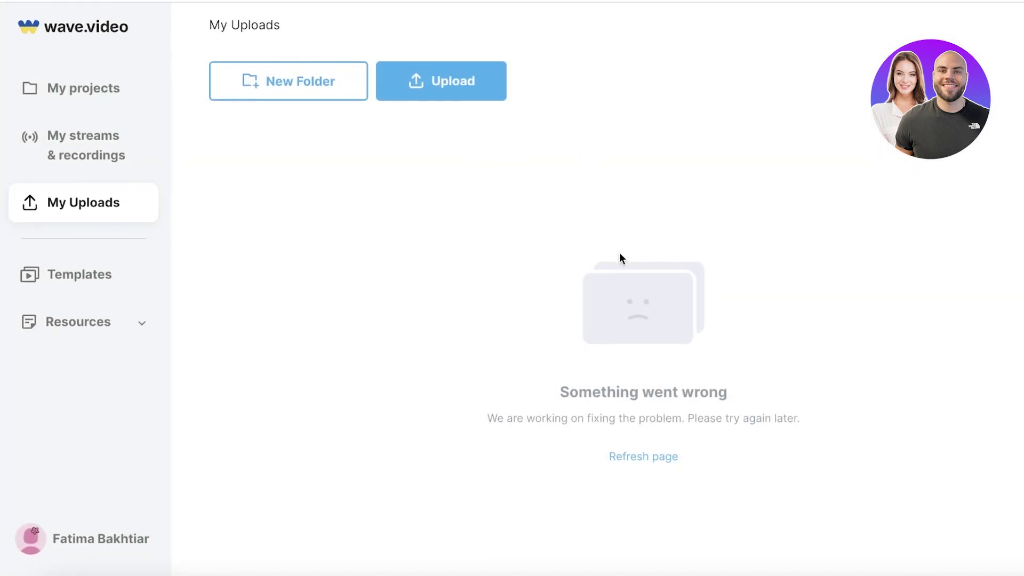
click(67, 323)
click(84, 283)
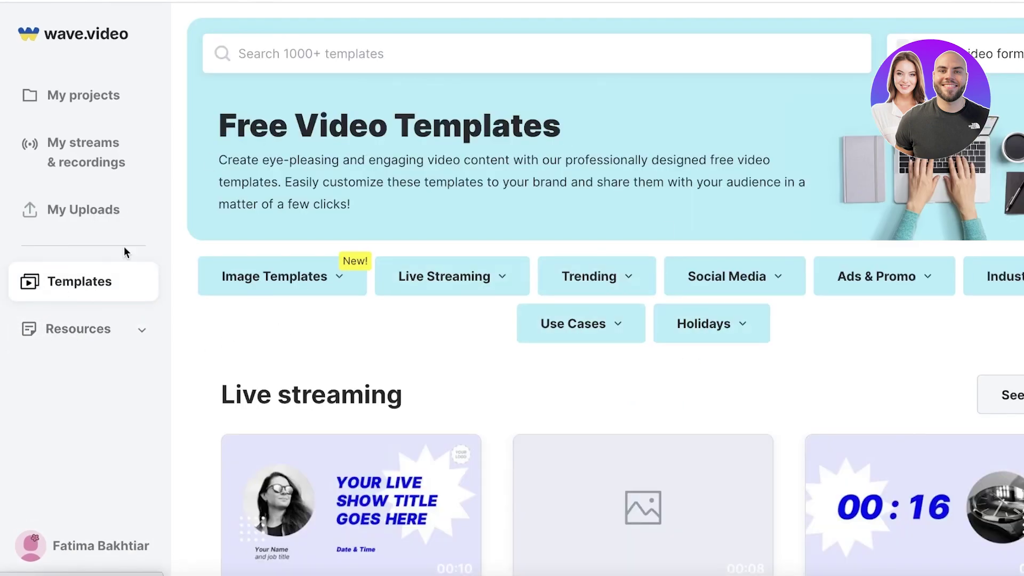
click(141, 203)
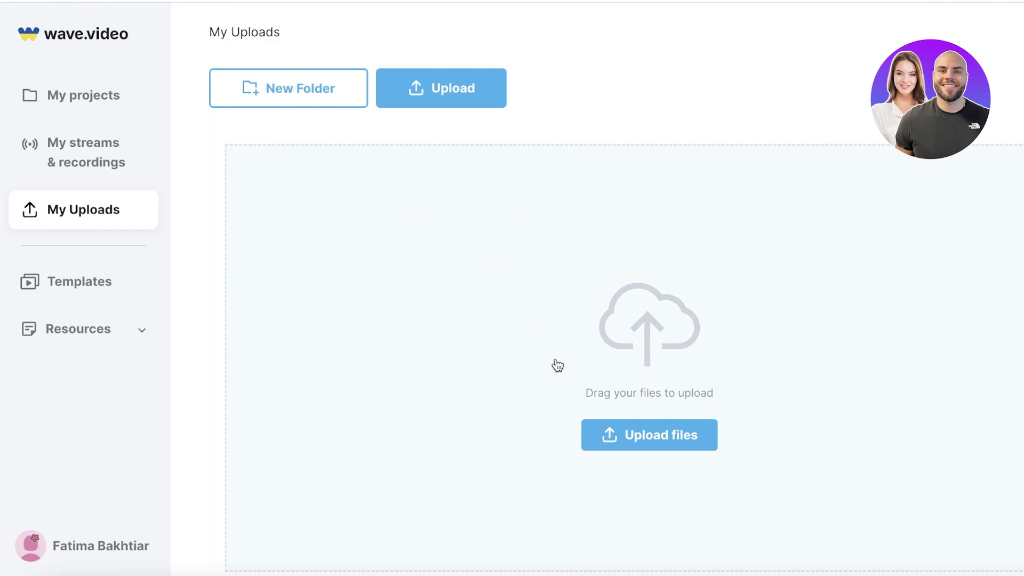
- Upload the downloaded MP4 clip to My Uploads
click(628, 404)
click(451, 144)
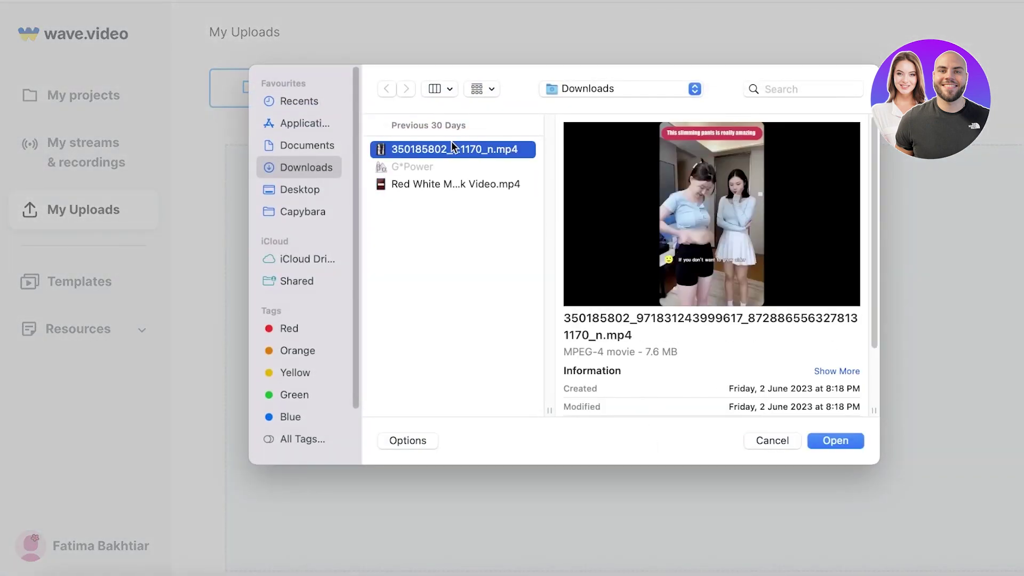
click(835, 441)
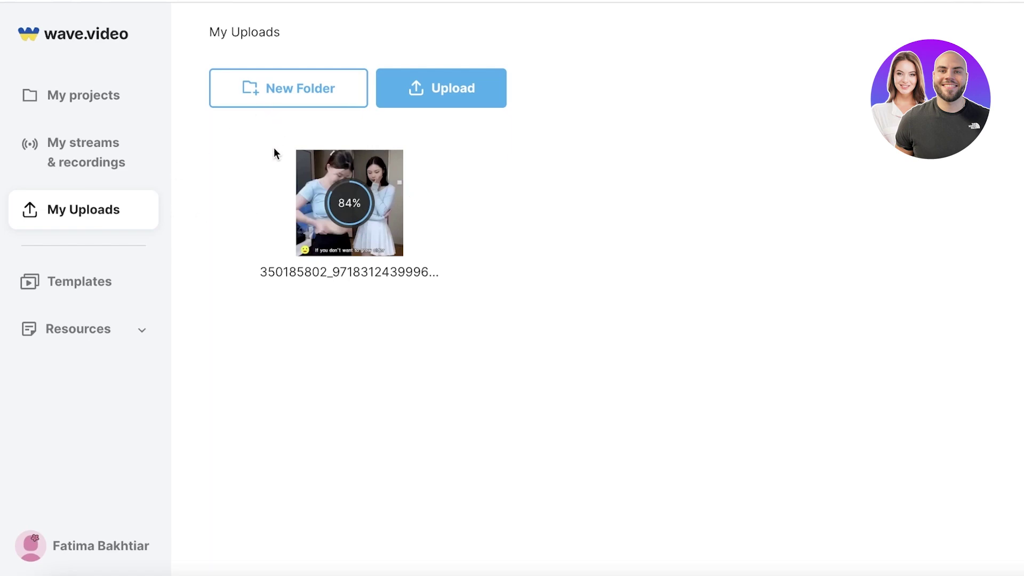
- Open the video template gallery and scroll through its sections
click(64, 282)
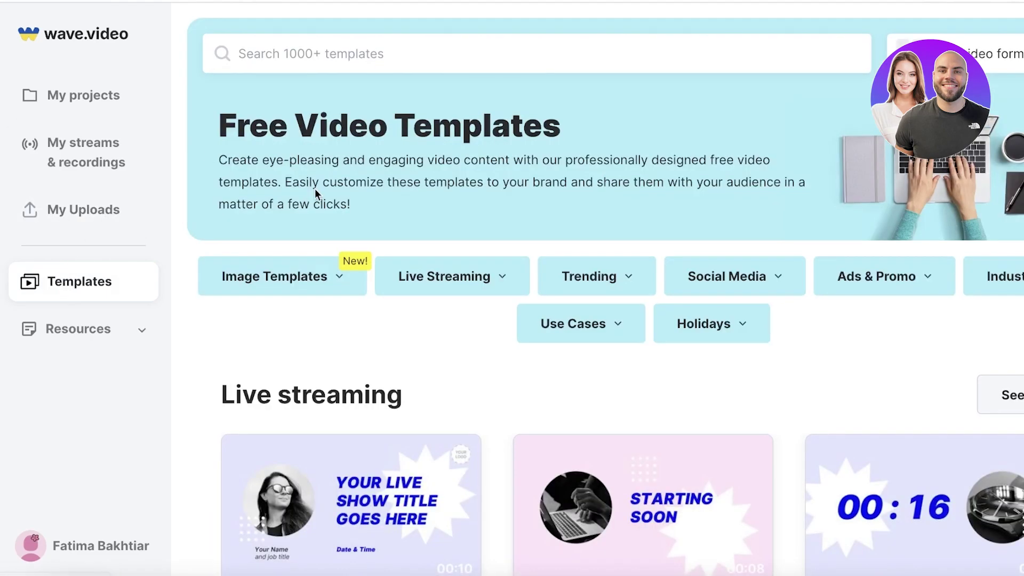
scroll(241, 185, down, 5)
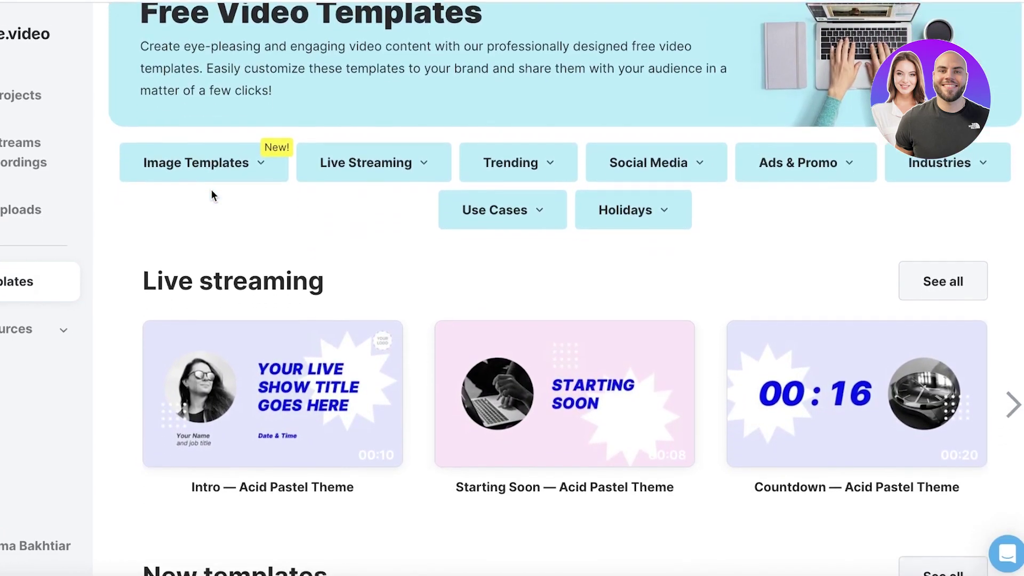
scroll(848, 140, down, 6)
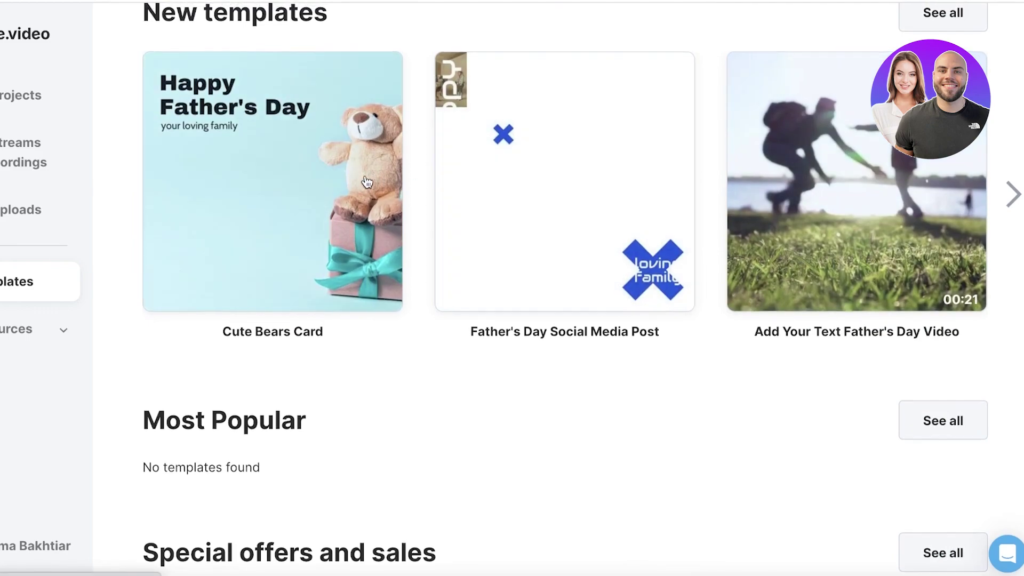
scroll(366, 181, up, 4)
scroll(364, 176, up, 4)
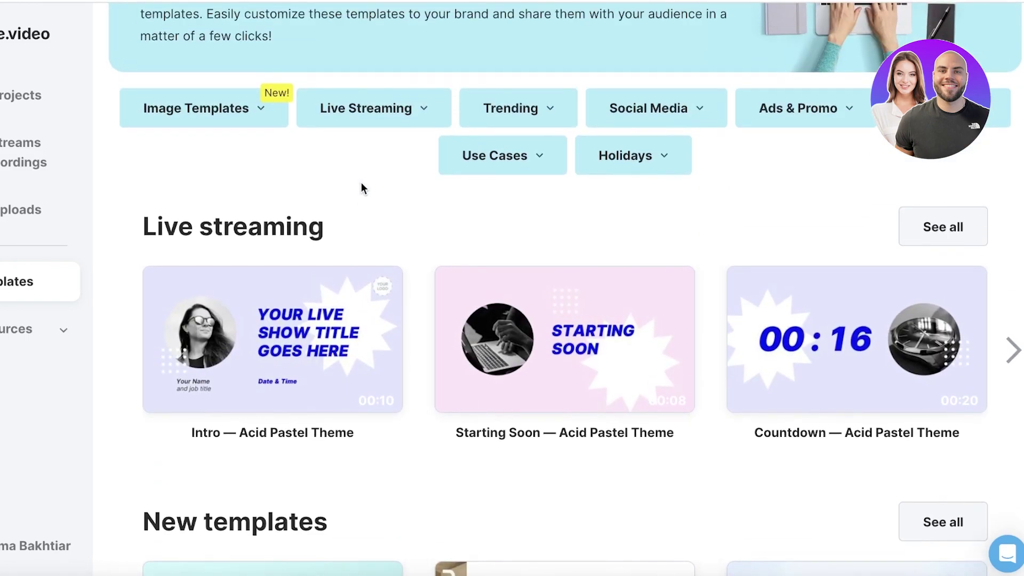
scroll(361, 182, up, 3)
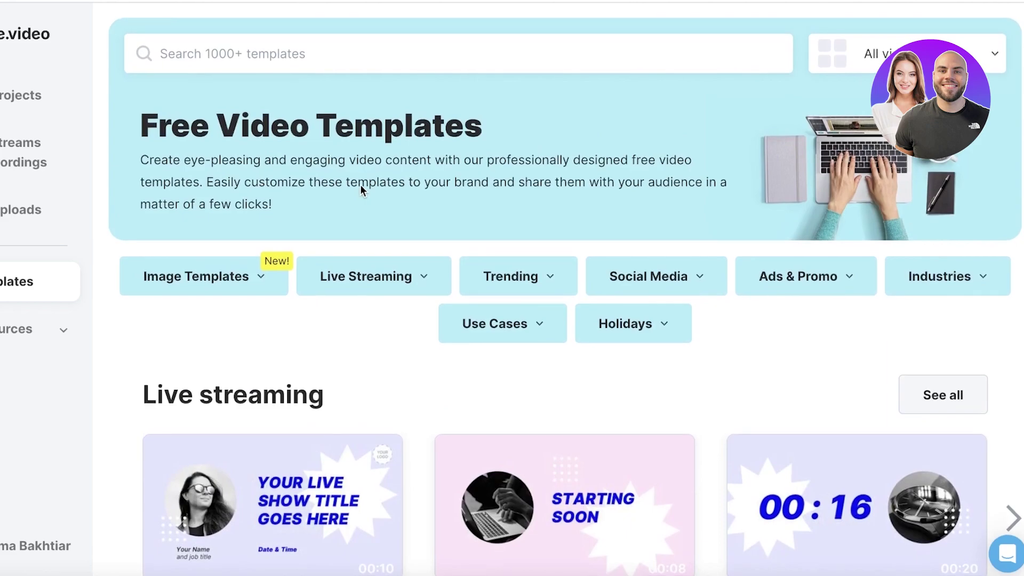
scroll(360, 184, down, 3)
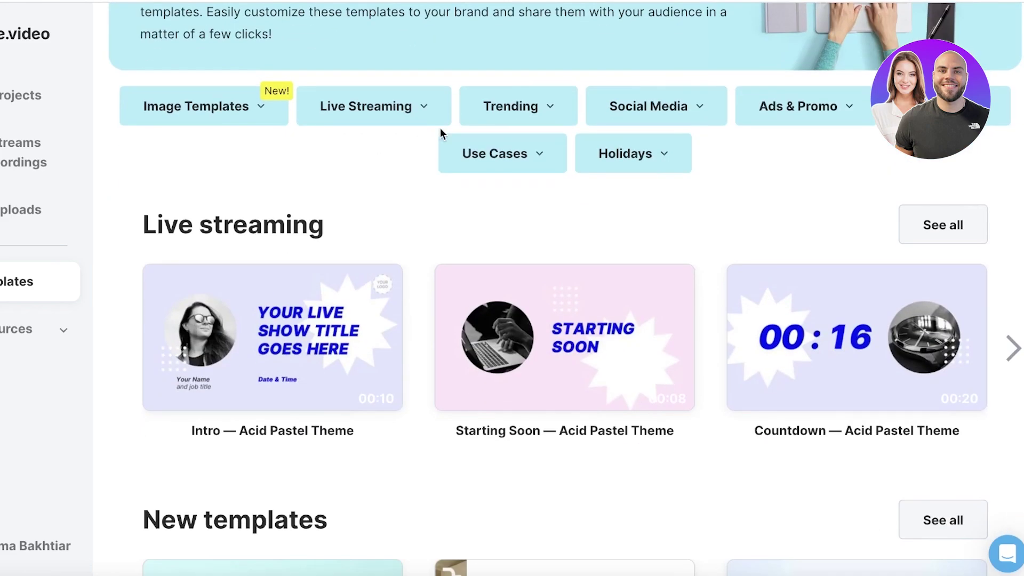
scroll(440, 127, down, 6)
scroll(440, 130, down, 15)
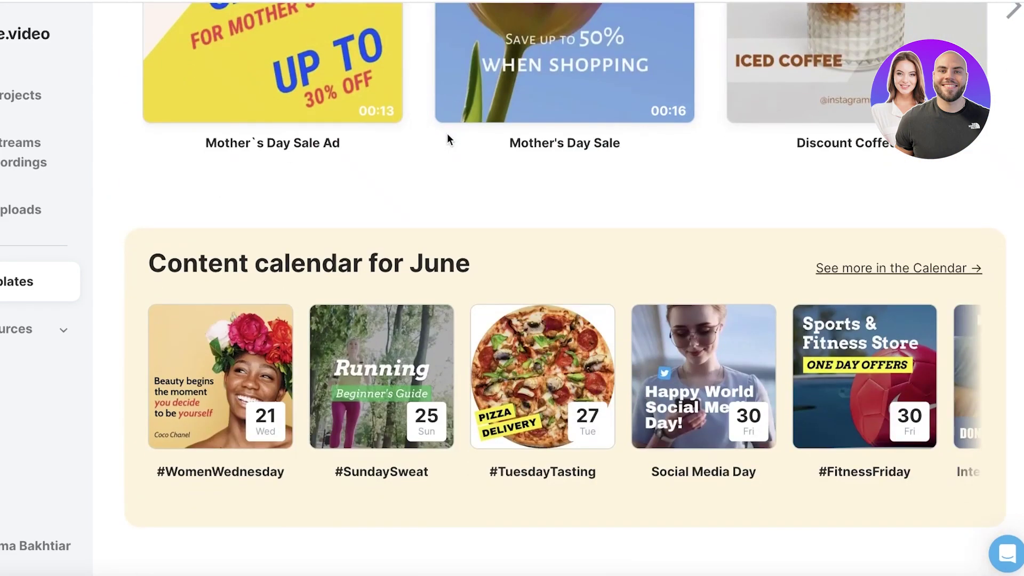
scroll(448, 136, down, 10)
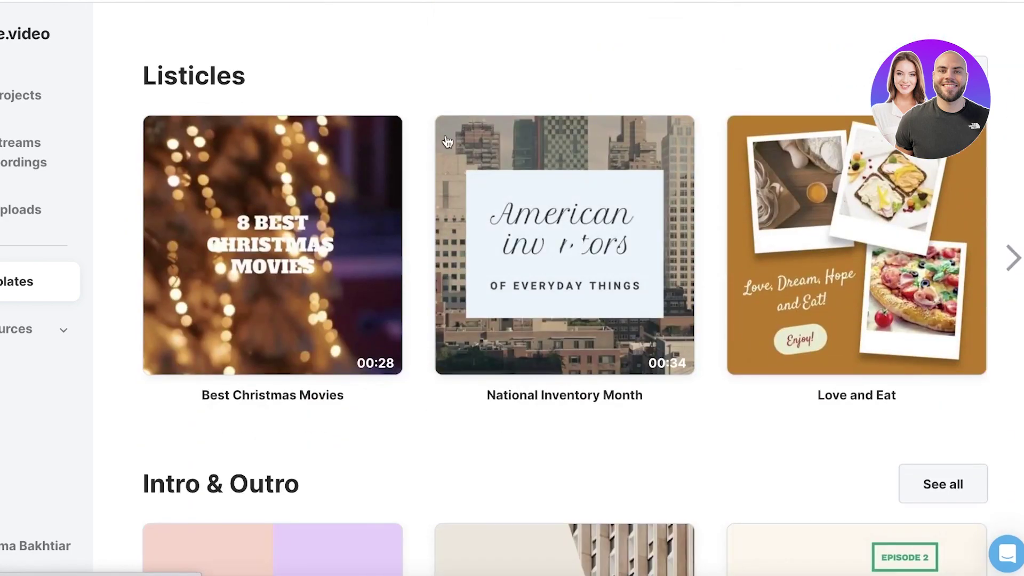
scroll(447, 141, down, 8)
scroll(447, 142, down, 5)
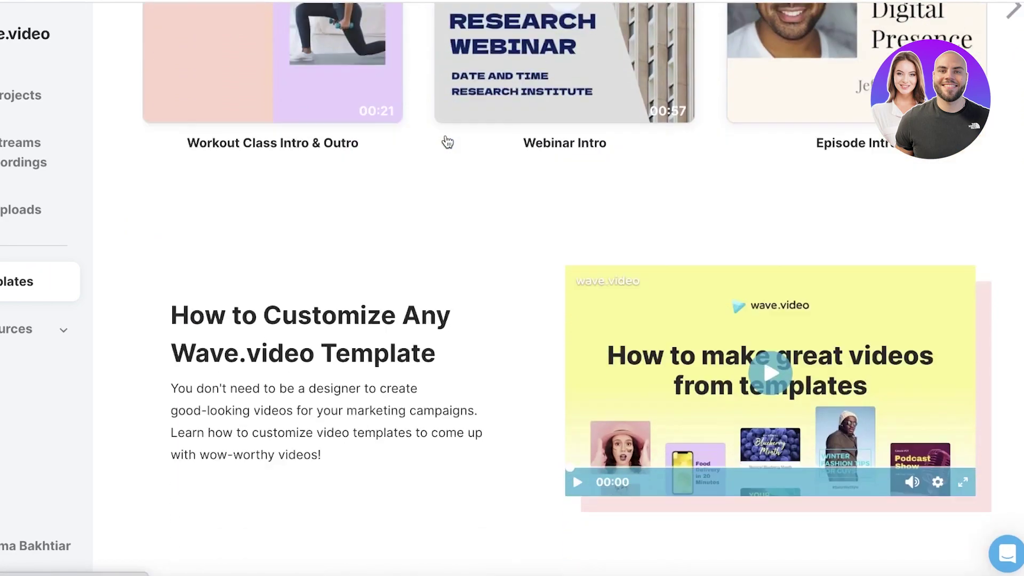
scroll(475, 169, down, 3)
scroll(475, 169, up, 15)
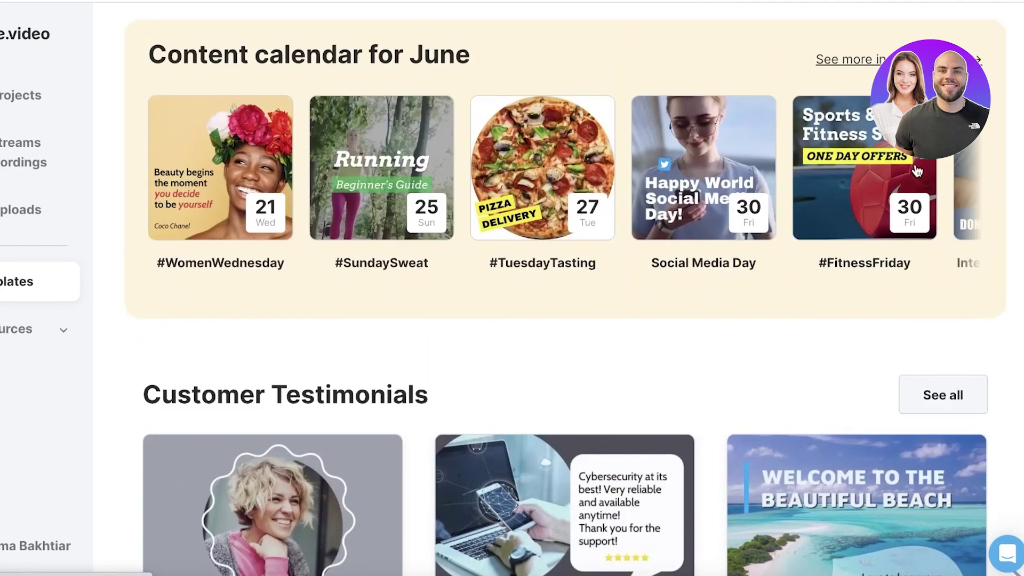
scroll(718, 175, up, 15)
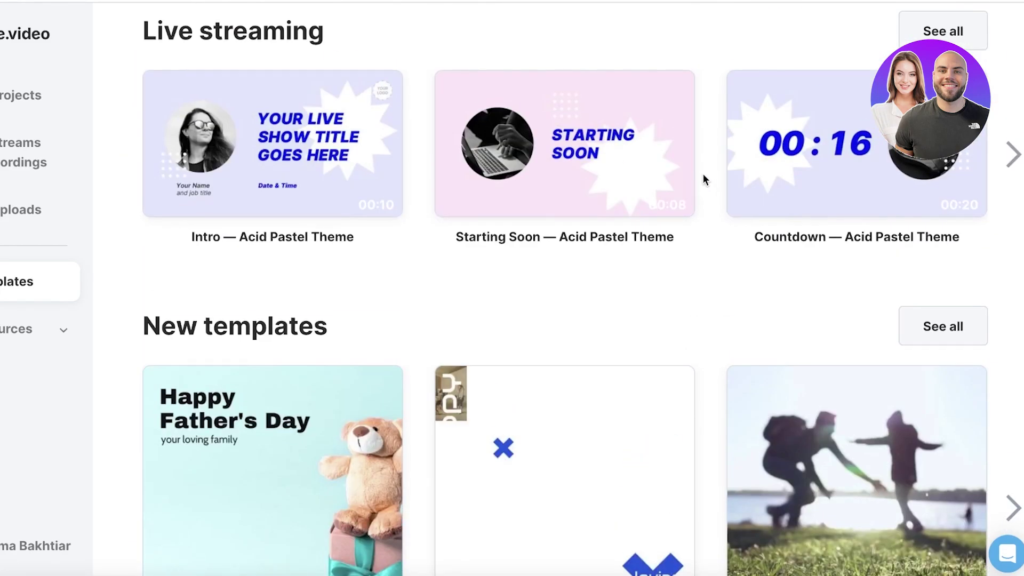
scroll(706, 177, up, 6)
scroll(685, 306, down, 1)
- View the Image Templates types and the Live Streaming Countdown templates
click(255, 227)
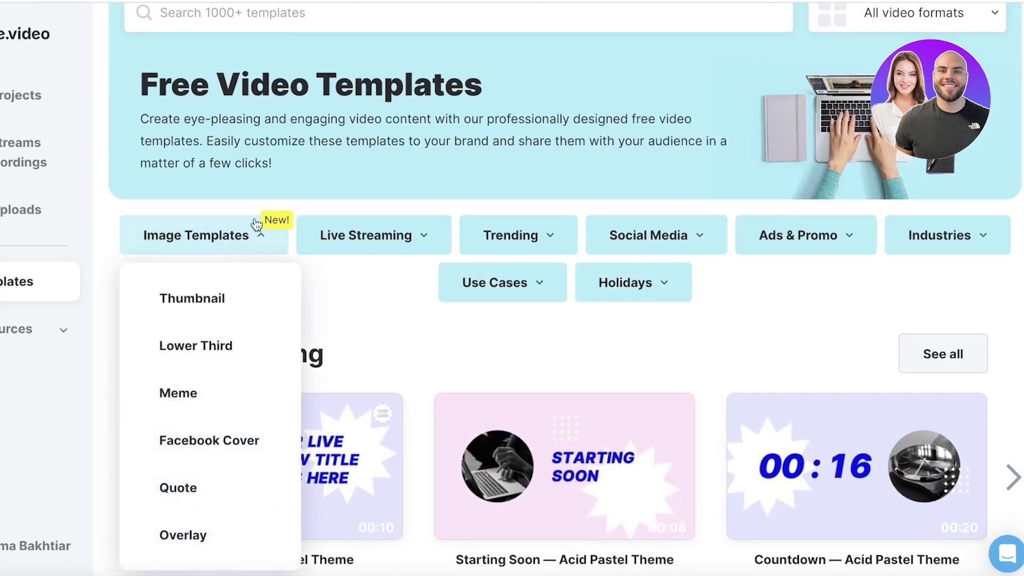
scroll(256, 224, down, 3)
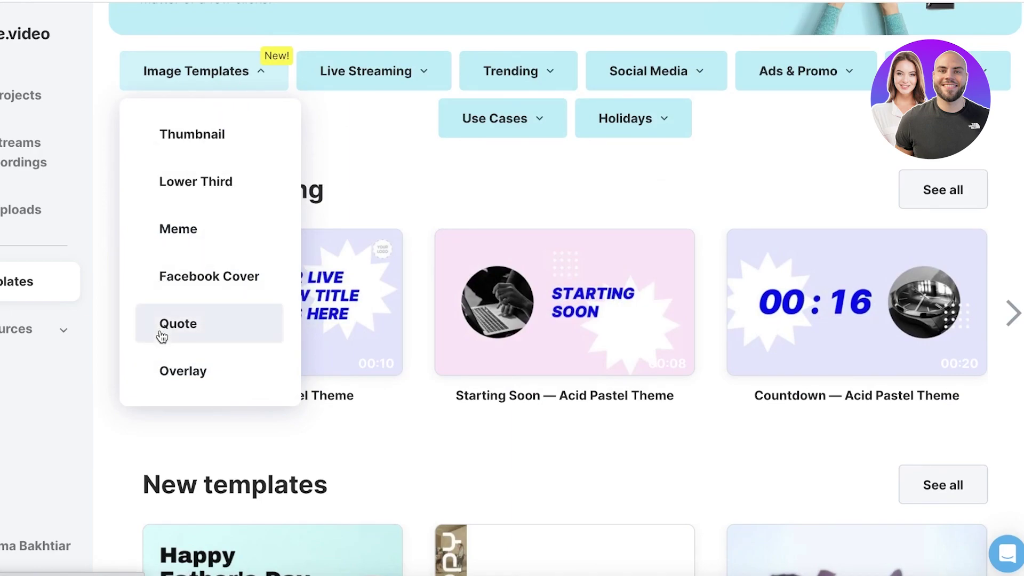
click(340, 86)
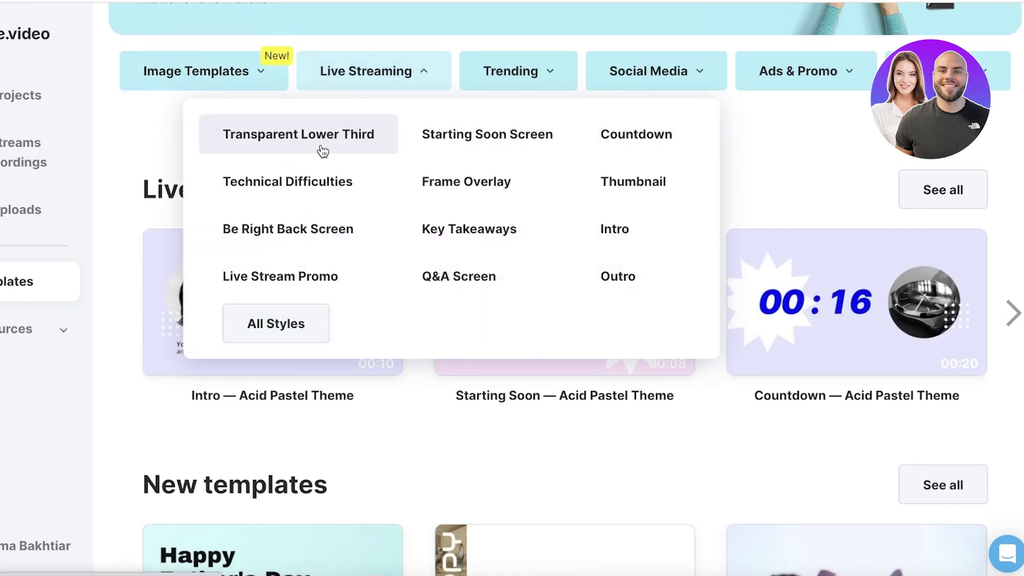
click(627, 137)
scroll(613, 127, down, 5)
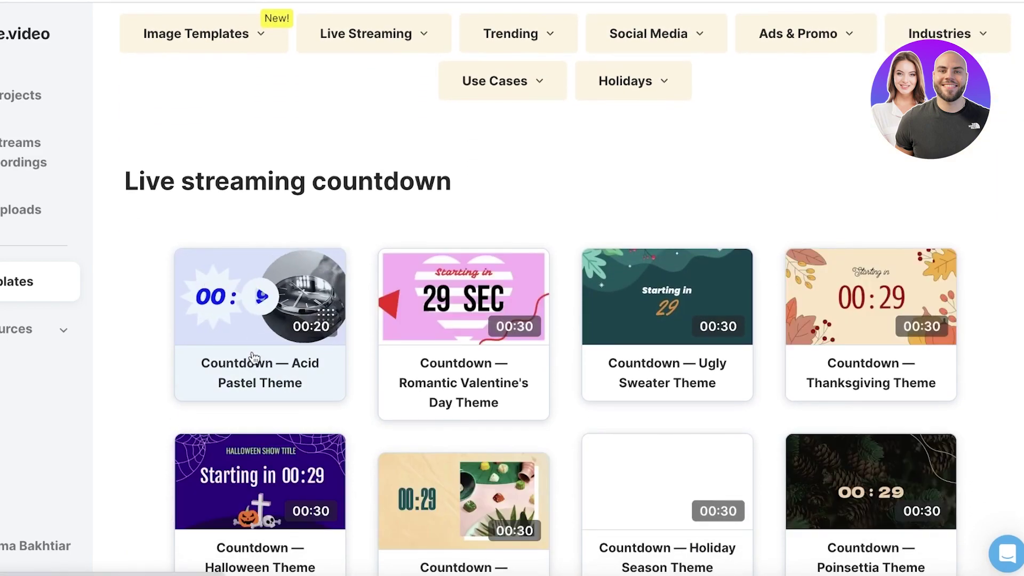
- Check the Live Streaming Key Takeaways templates, then open Trending > Social Media
click(406, 47)
click(435, 193)
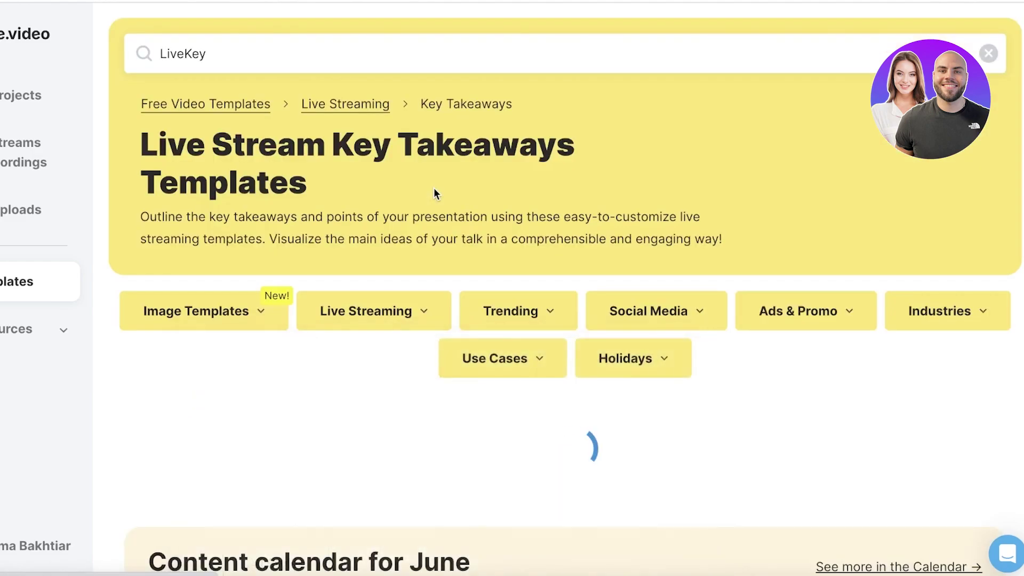
scroll(434, 192, down, 6)
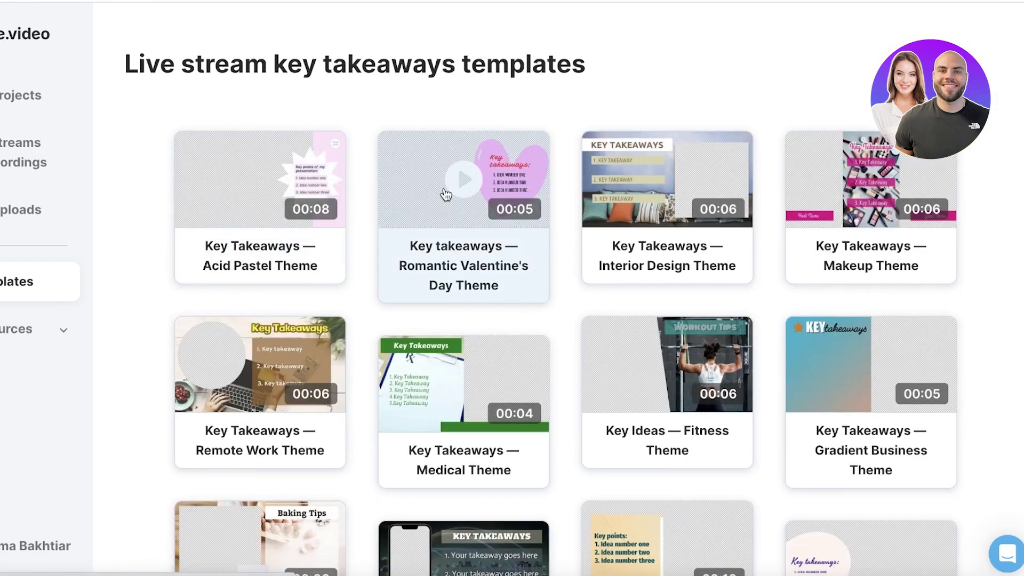
scroll(482, 156, up, 3)
click(499, 53)
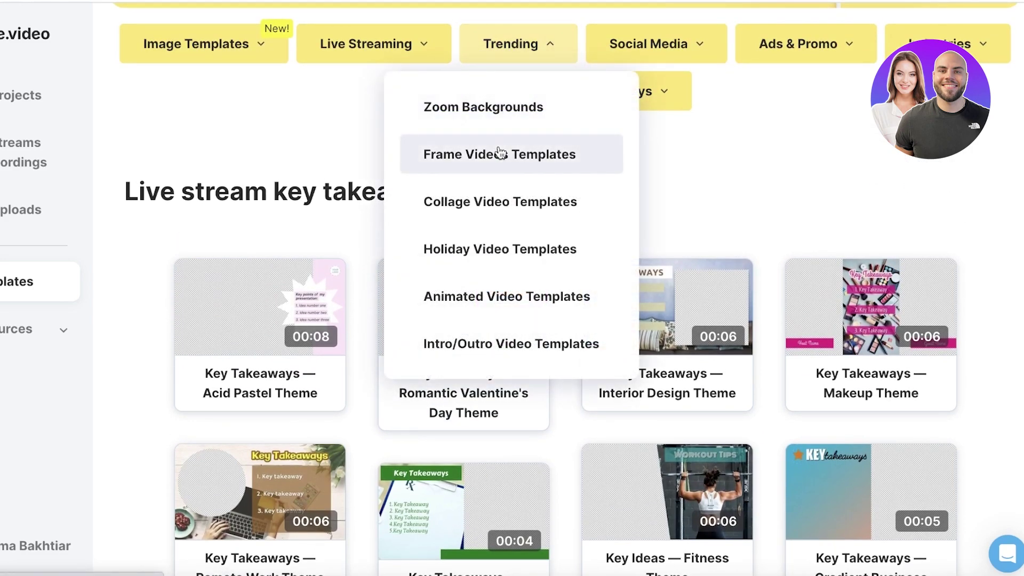
click(627, 52)
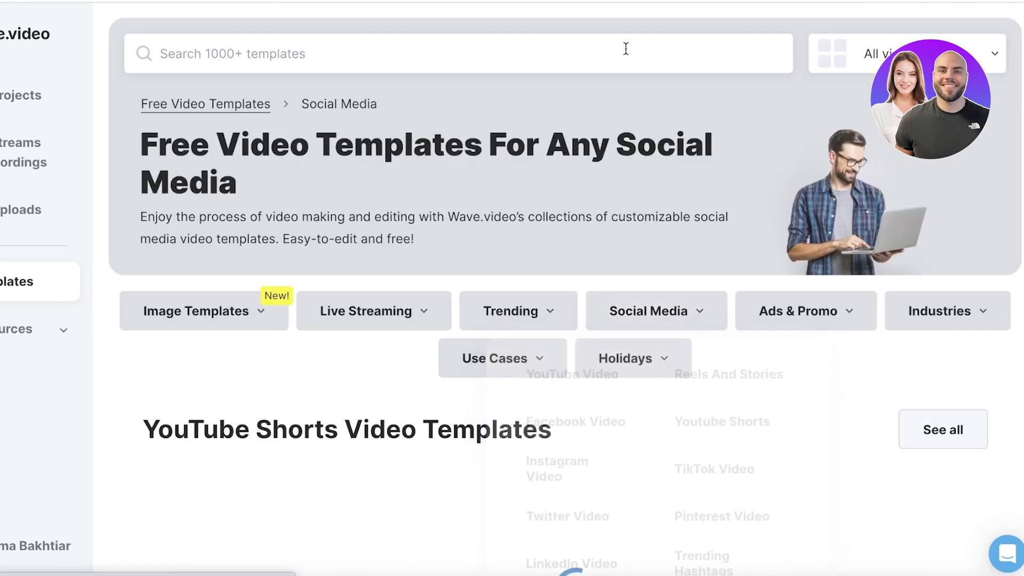
scroll(631, 156, down, 3)
click(801, 176)
click(937, 171)
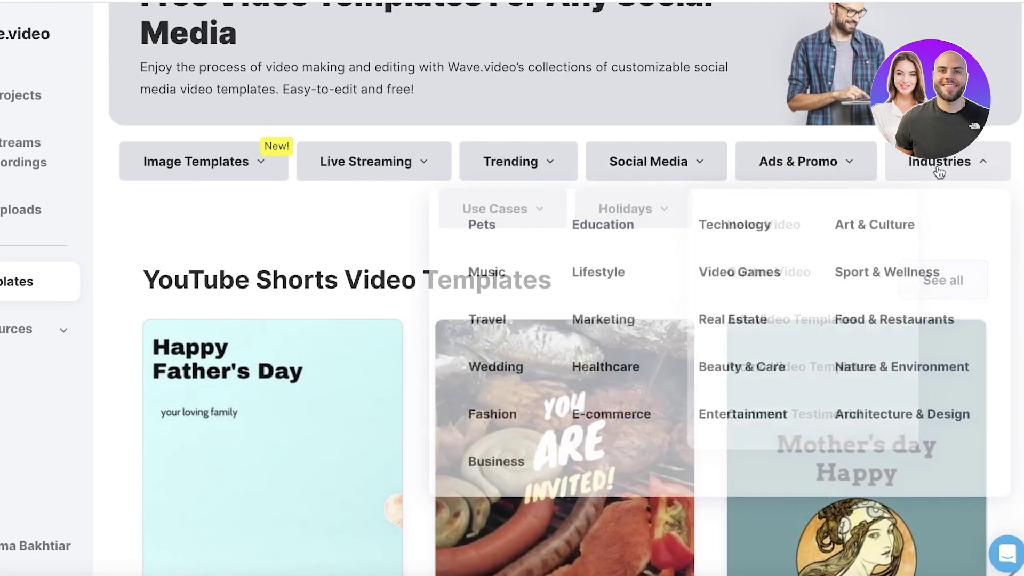
click(511, 223)
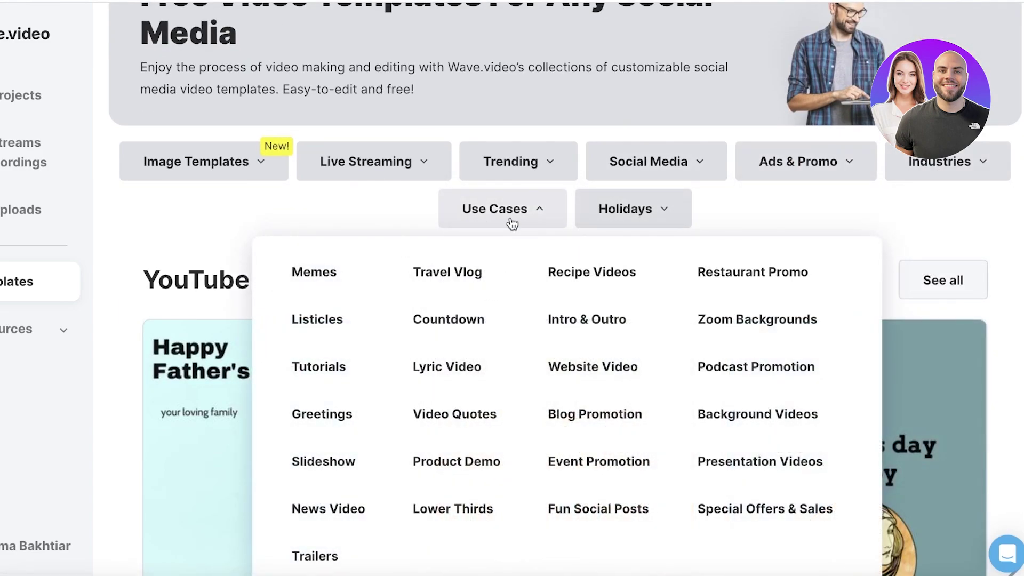
click(603, 216)
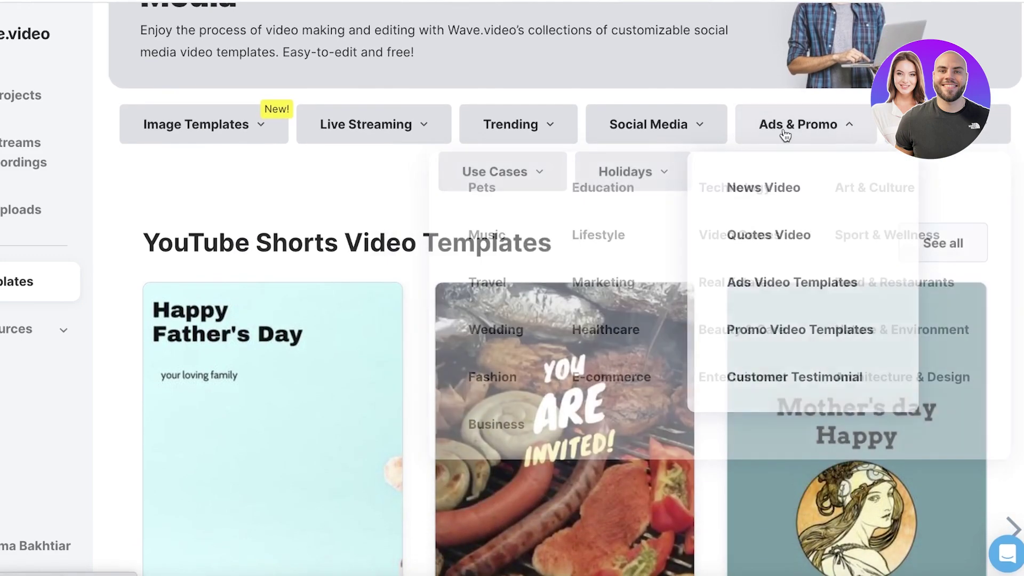
click(698, 135)
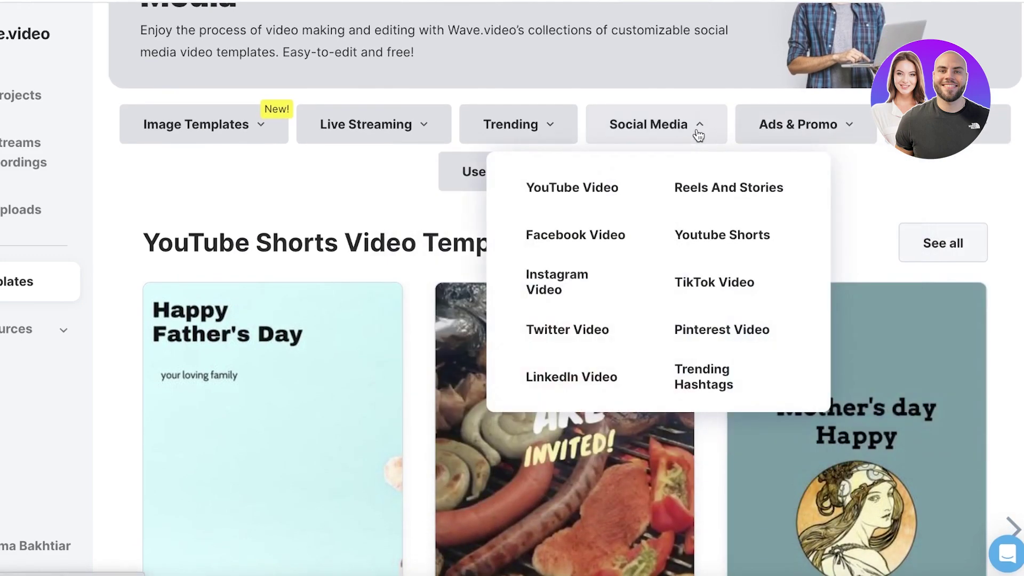
click(719, 283)
scroll(638, 212, down, 5)
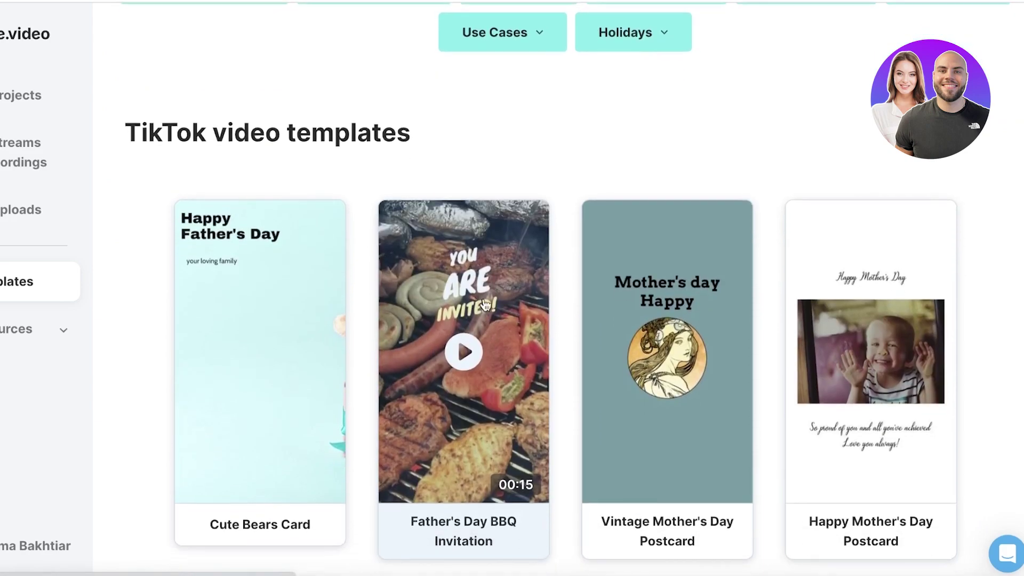
scroll(655, 287, down, 8)
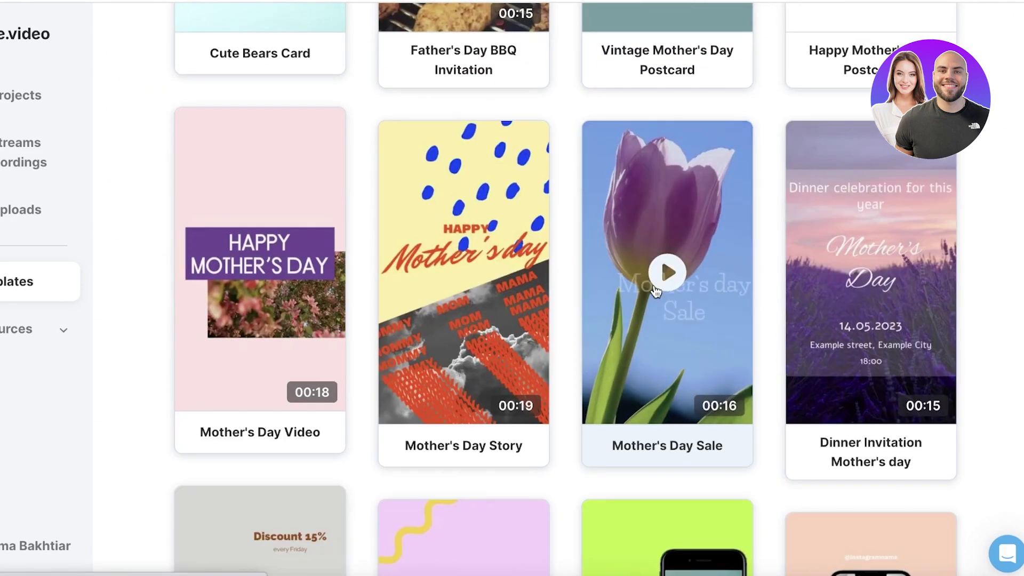
scroll(440, 240, down, 7)
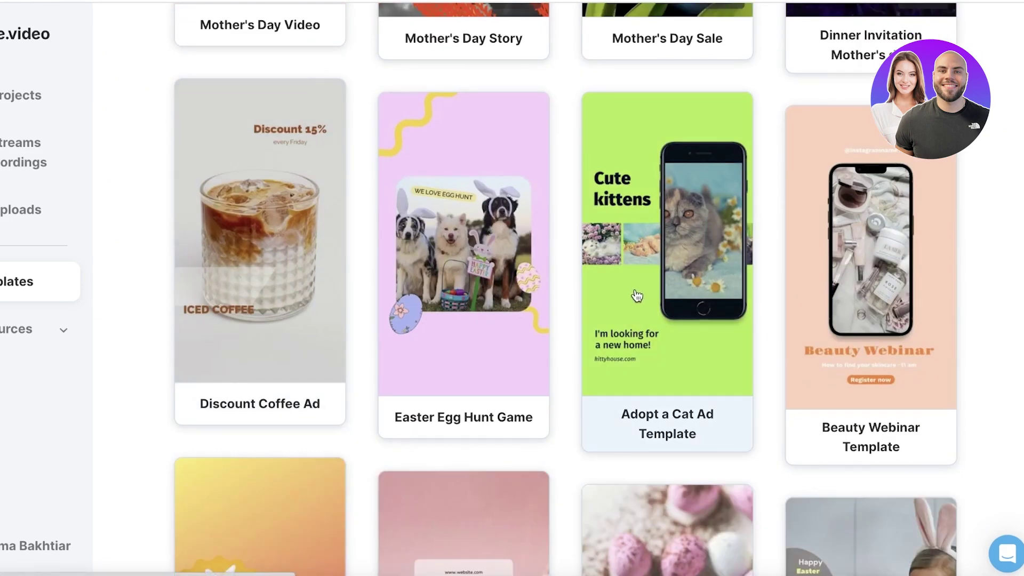
scroll(647, 269, down, 4)
scroll(766, 331, down, 13)
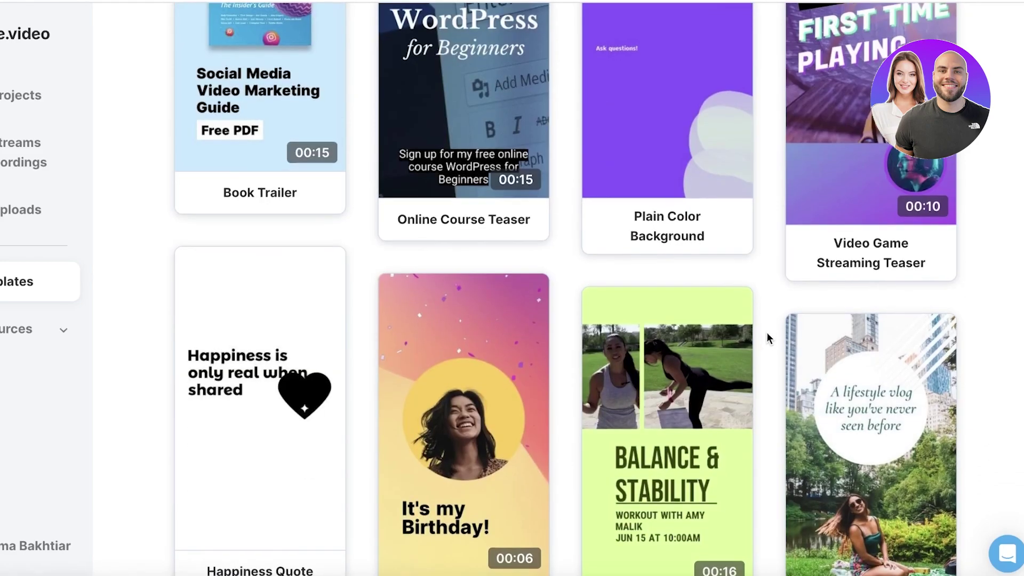
scroll(766, 332, down, 2)
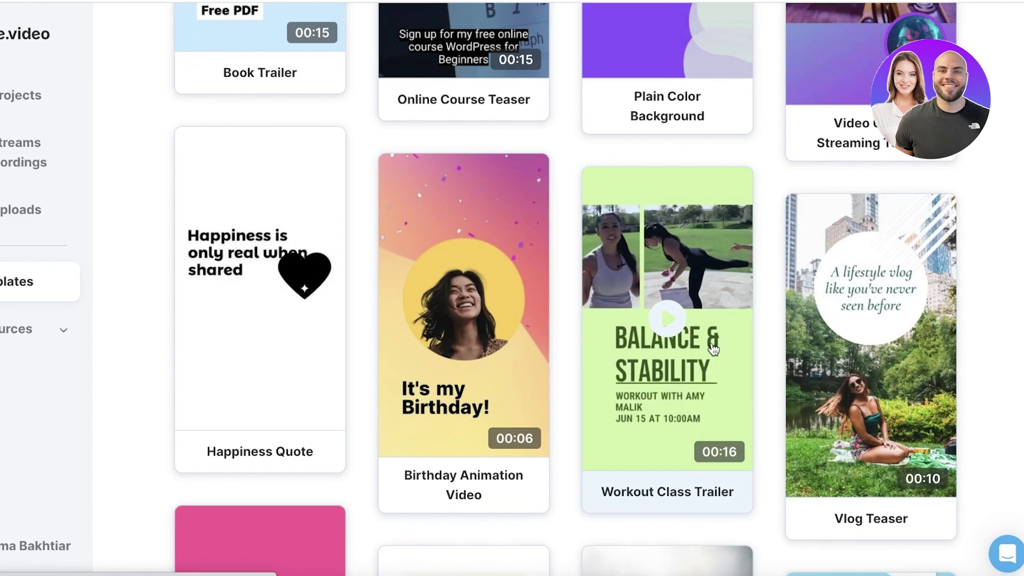
scroll(352, 315, down, 8)
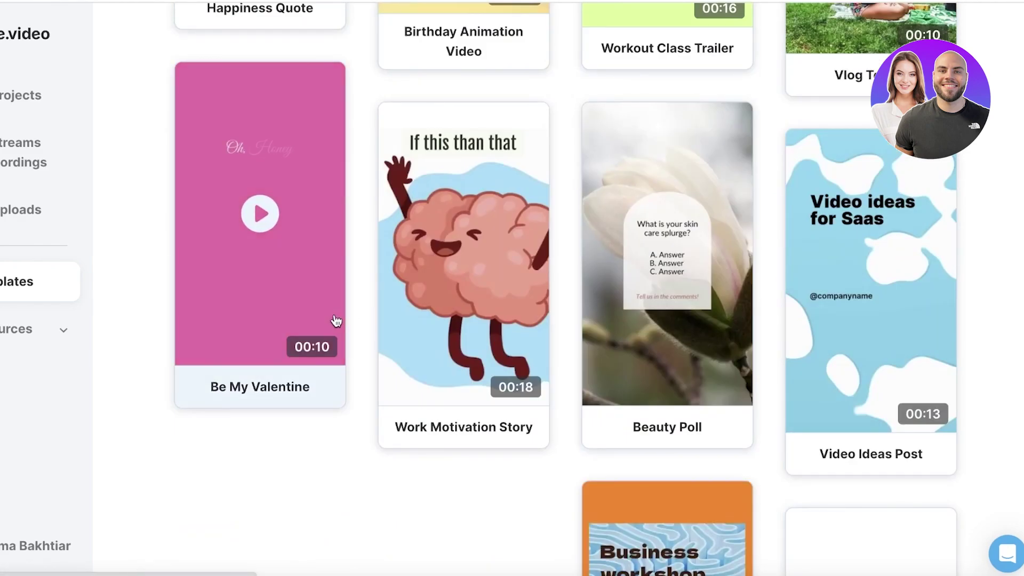
scroll(366, 190, up, 20)
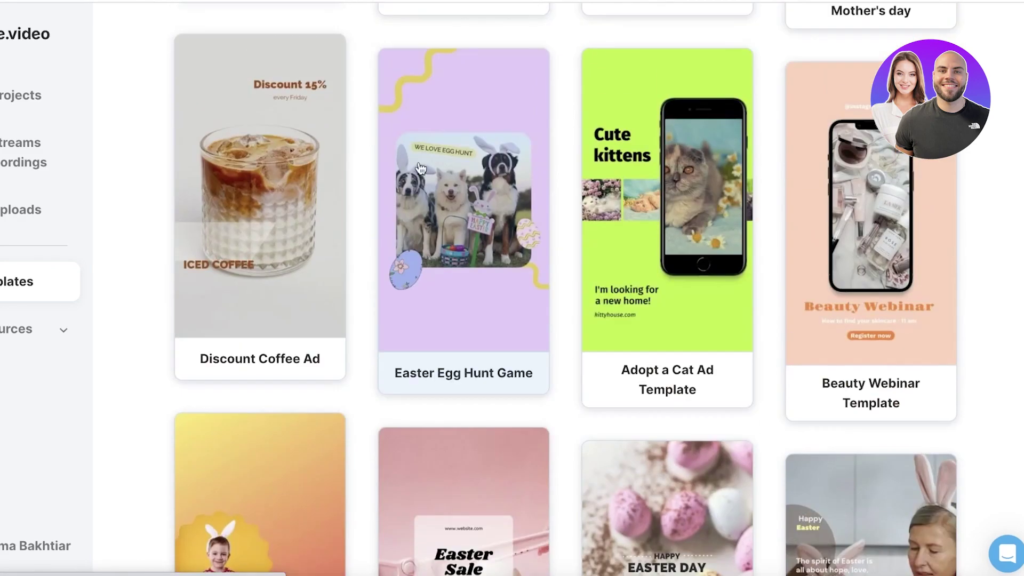
scroll(420, 169, up, 10)
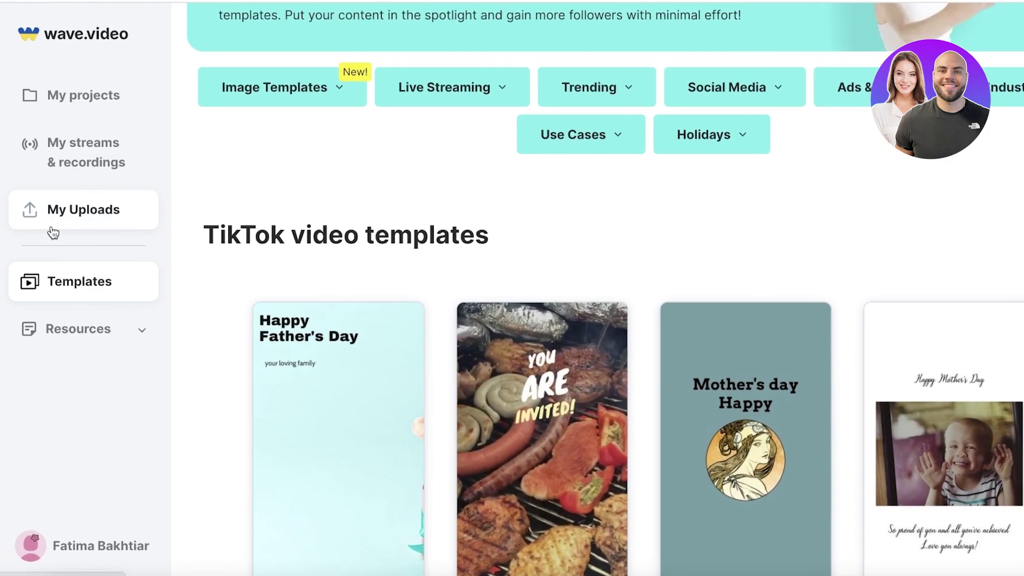
- Go from My Uploads to My Projects and choose Create > Blank video
click(27, 214)
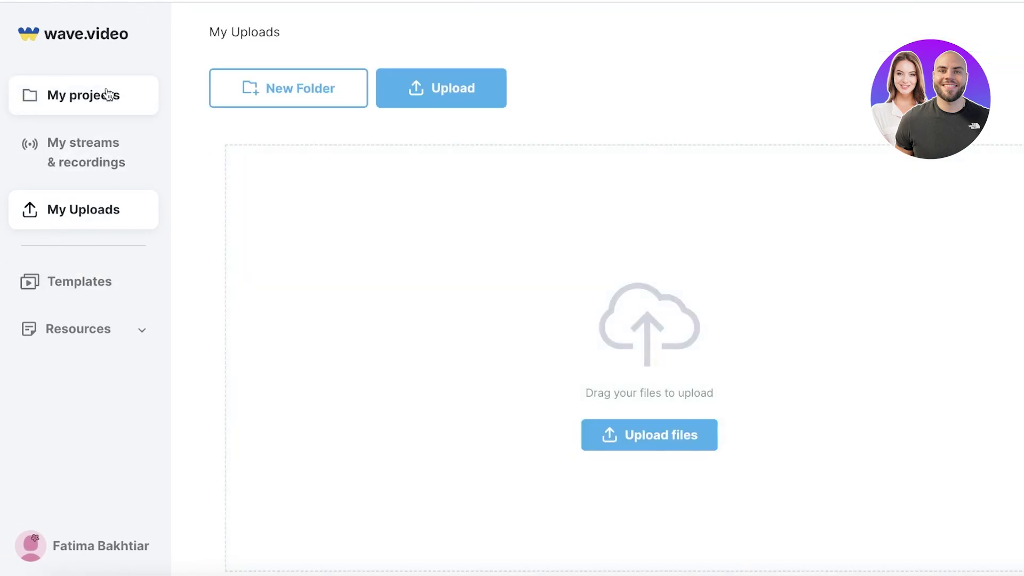
click(92, 97)
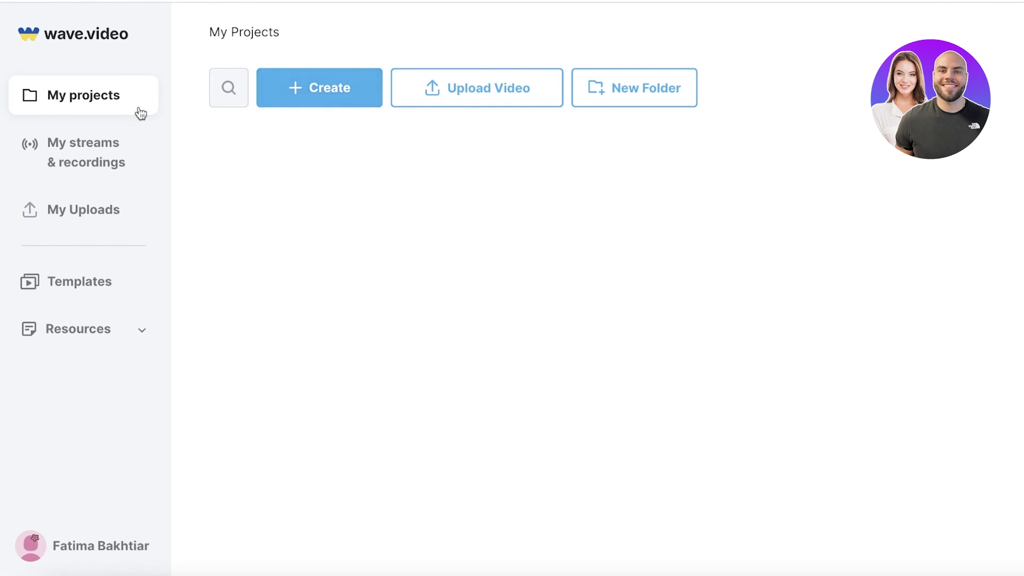
click(365, 105)
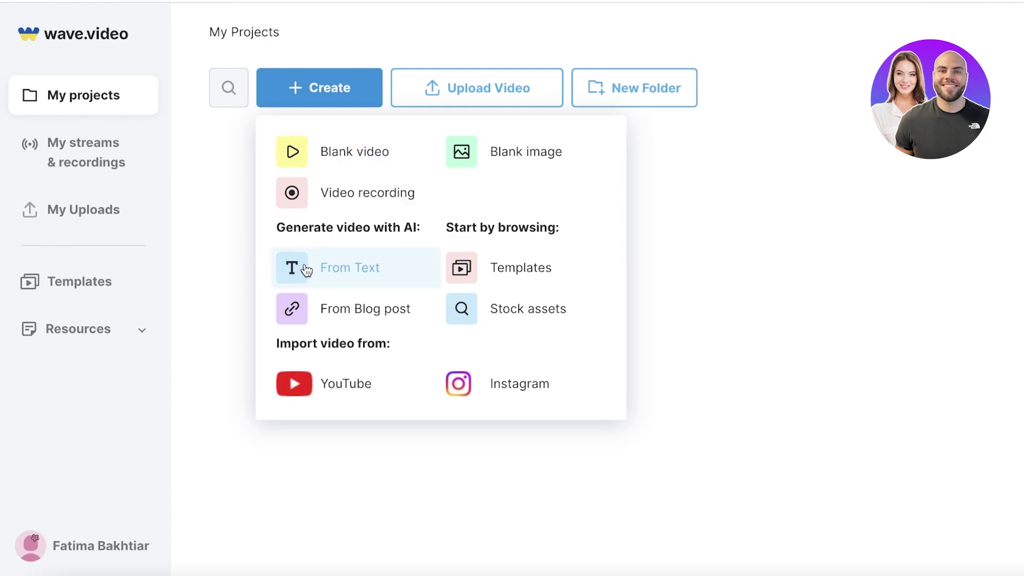
click(354, 165)
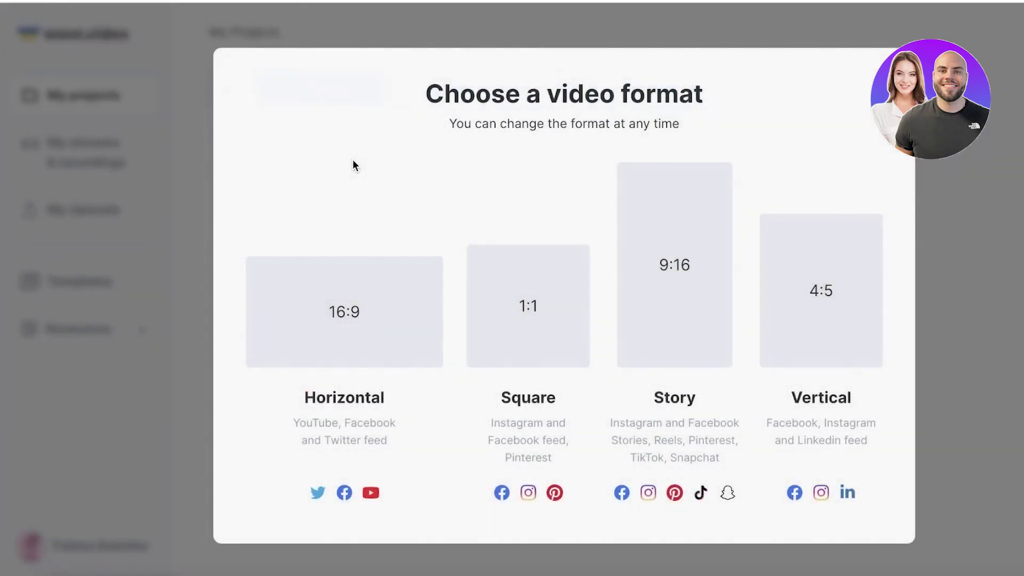
- Choose the Story (9:16) format for the new blank video
click(689, 227)
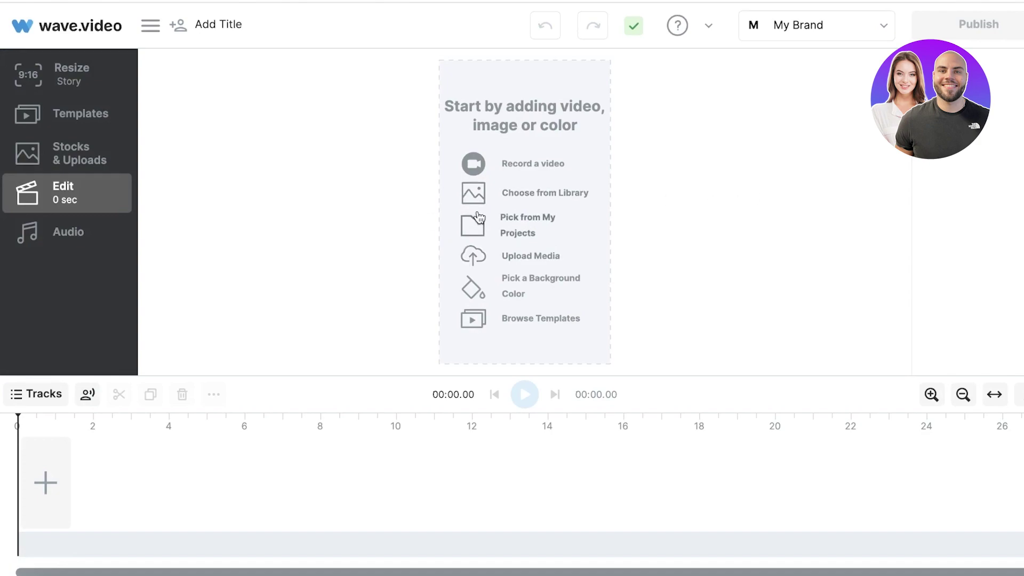
- Upload the downloaded MP4 via Upload Media without trimming, adding 54.33 seconds to the timeline
click(472, 257)
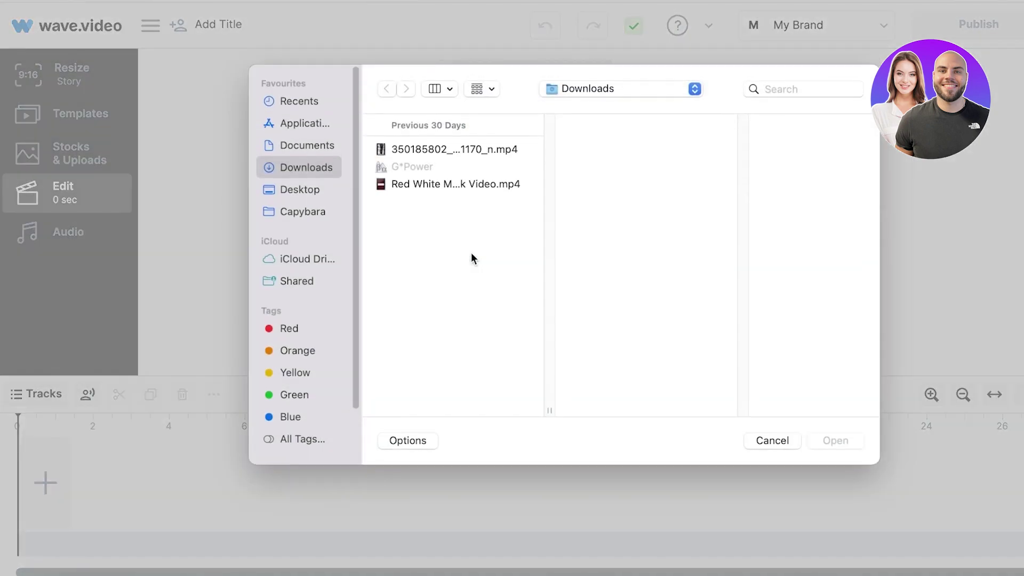
click(486, 151)
click(821, 439)
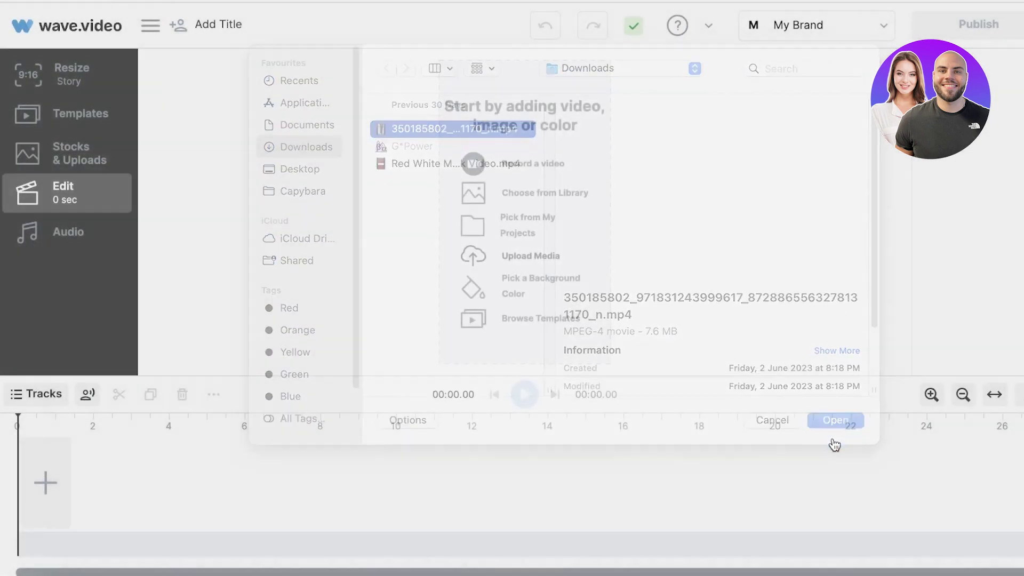
click(931, 546)
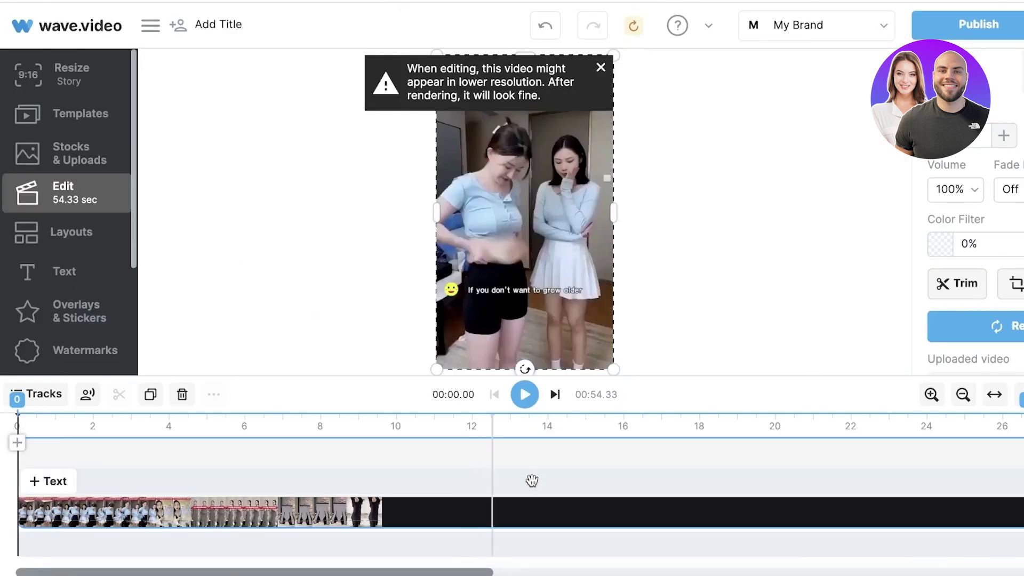
drag(29, 520, 49, 515)
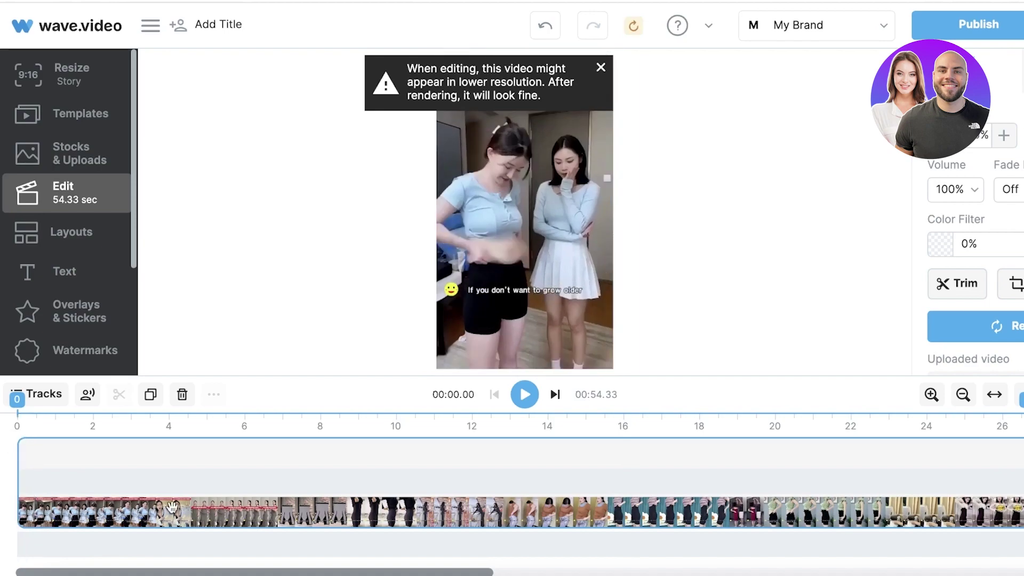
drag(451, 491, 978, 512)
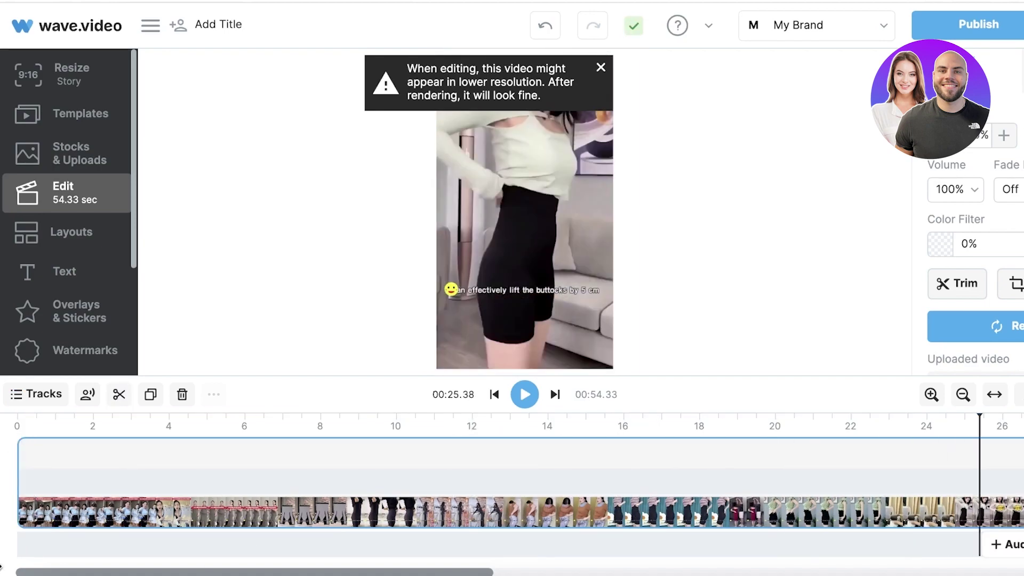
click(40, 512)
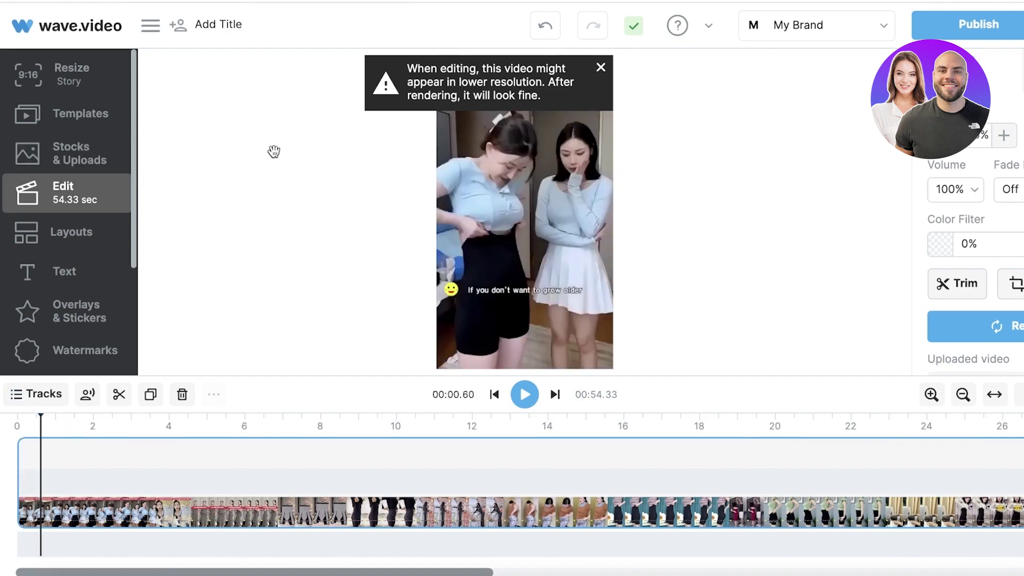
click(598, 68)
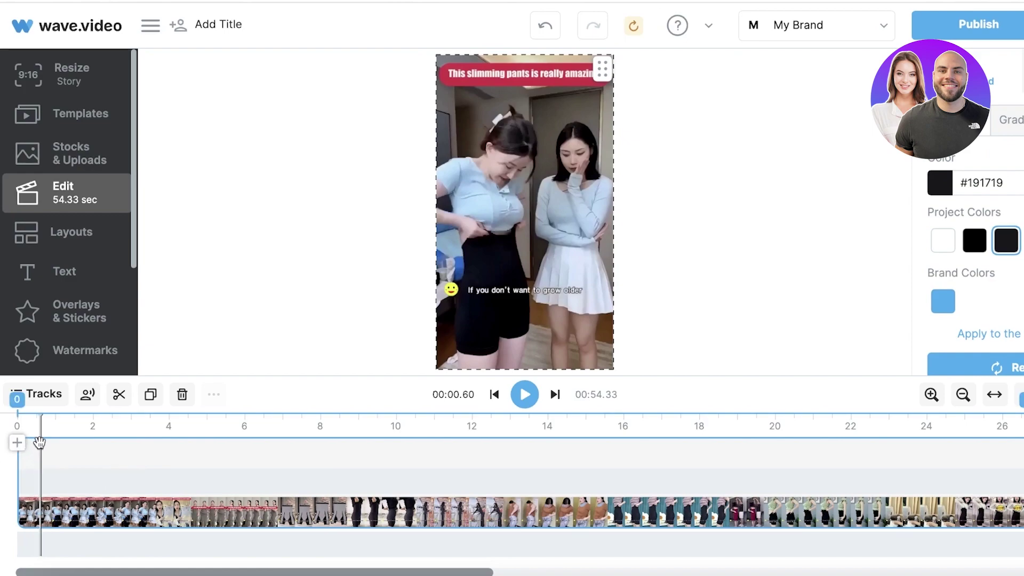
drag(39, 443, 5, 437)
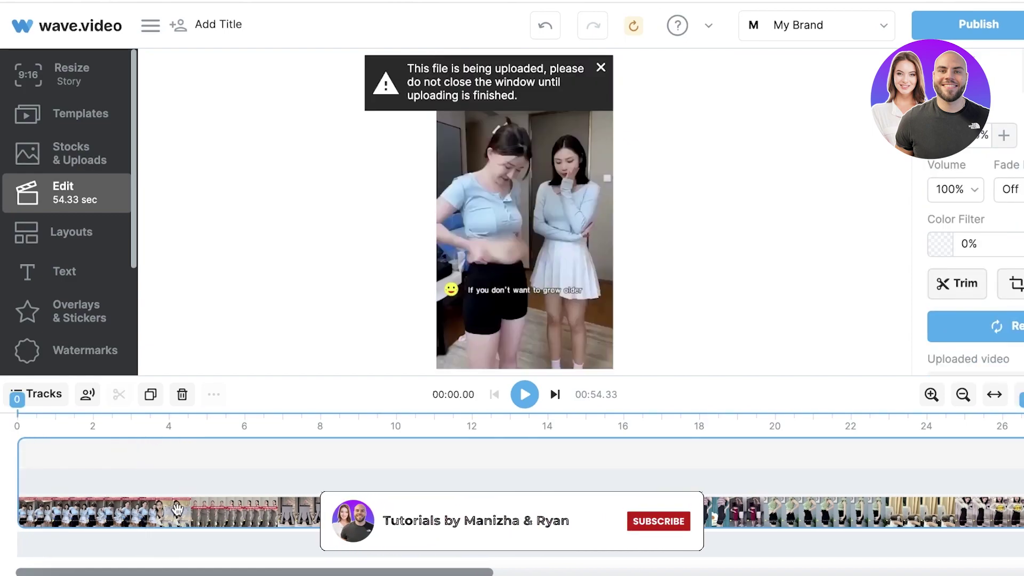
click(286, 521)
drag(299, 464, 441, 463)
click(439, 504)
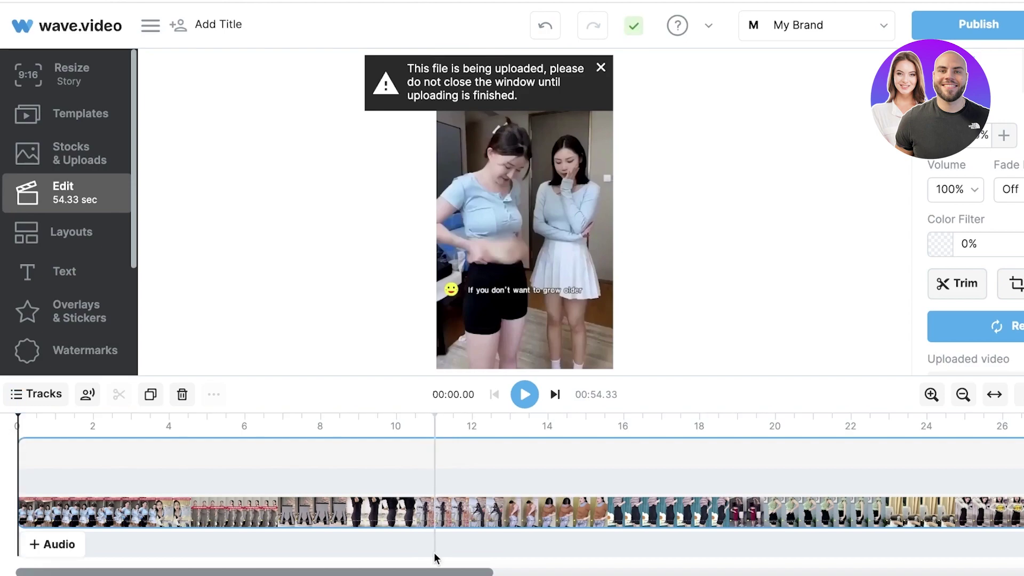
click(417, 536)
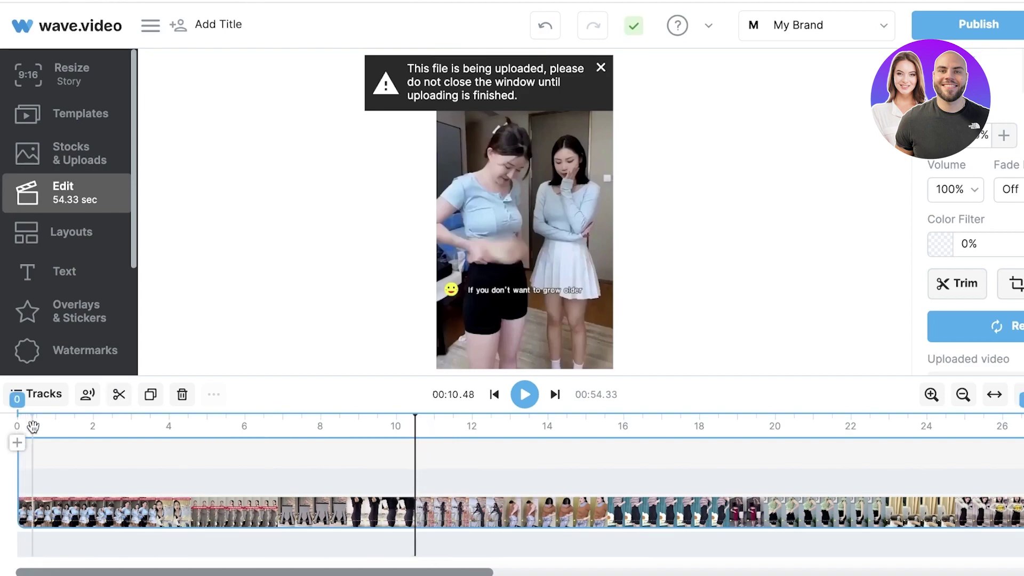
click(29, 461)
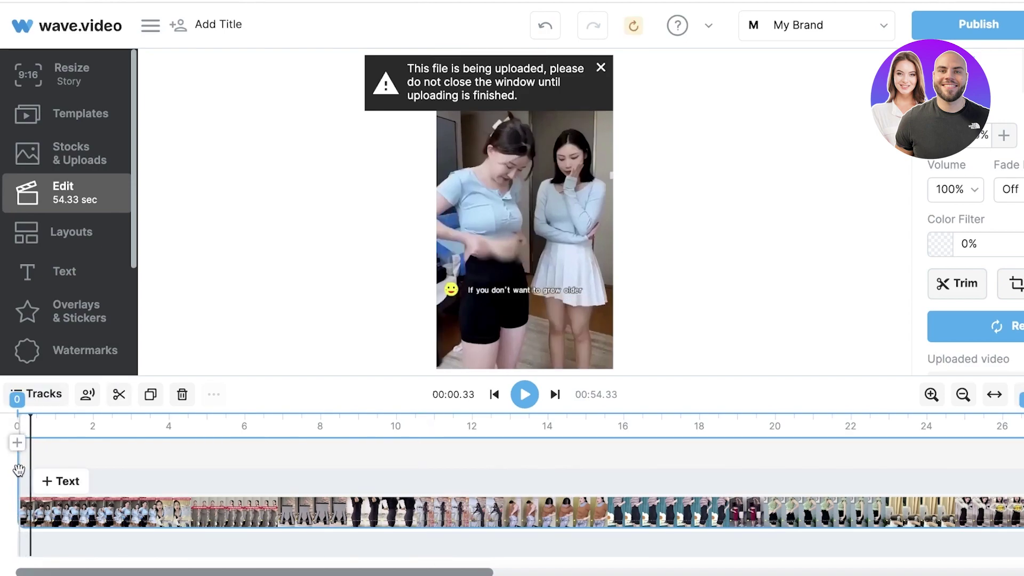
click(19, 469)
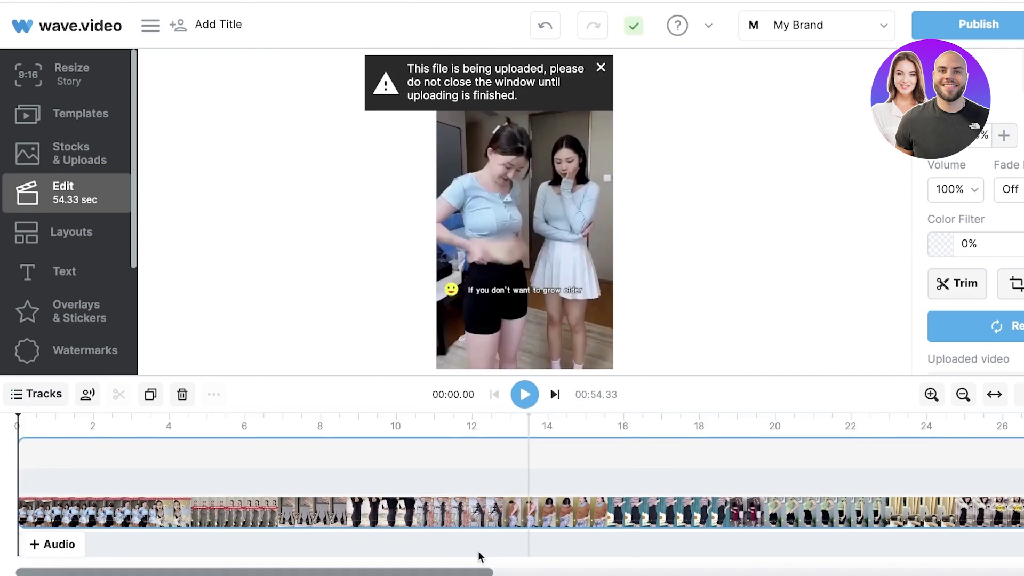
mouse_move(352, 572)
mouse_down()
mouse_move(930, 534)
mouse_move(354, 555)
mouse_up()
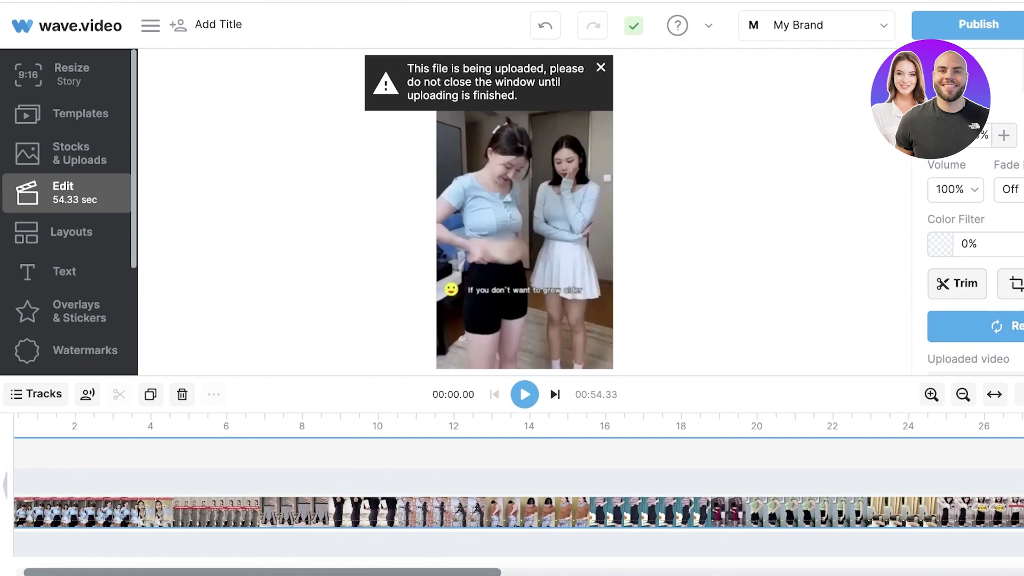
- Dismiss the upload warning, glance at the background colour settings, and select the clip
click(600, 75)
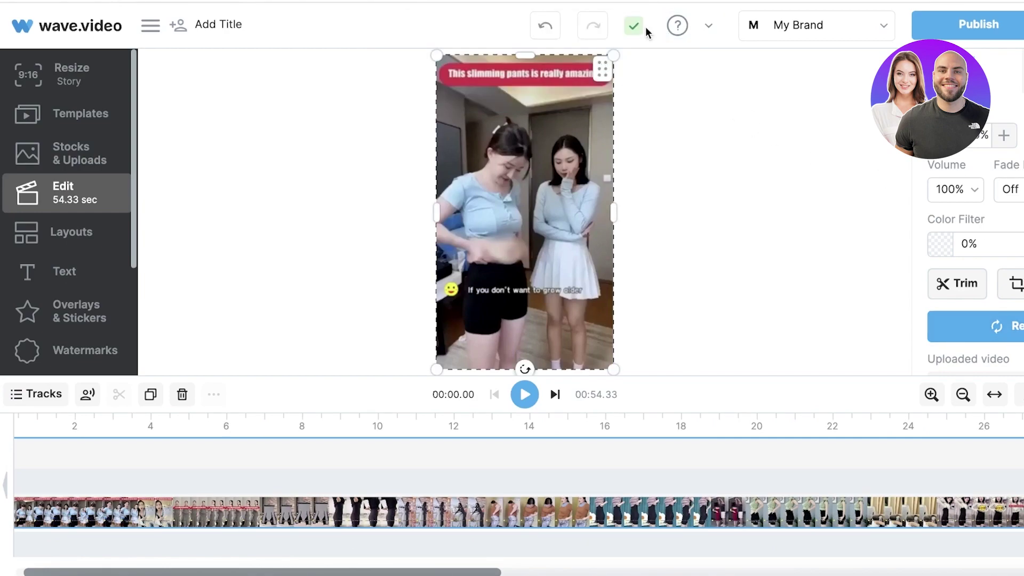
click(699, 346)
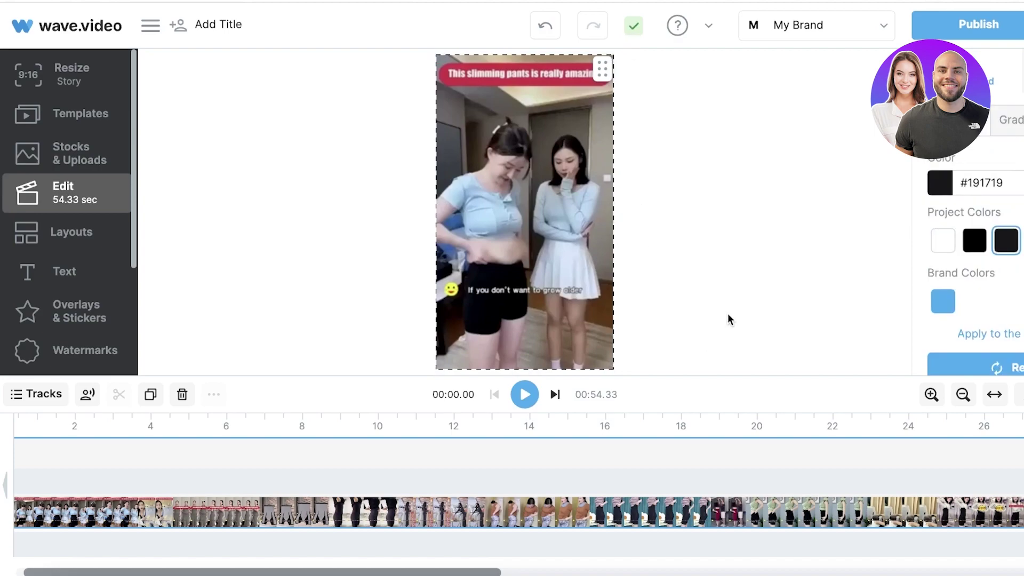
click(447, 257)
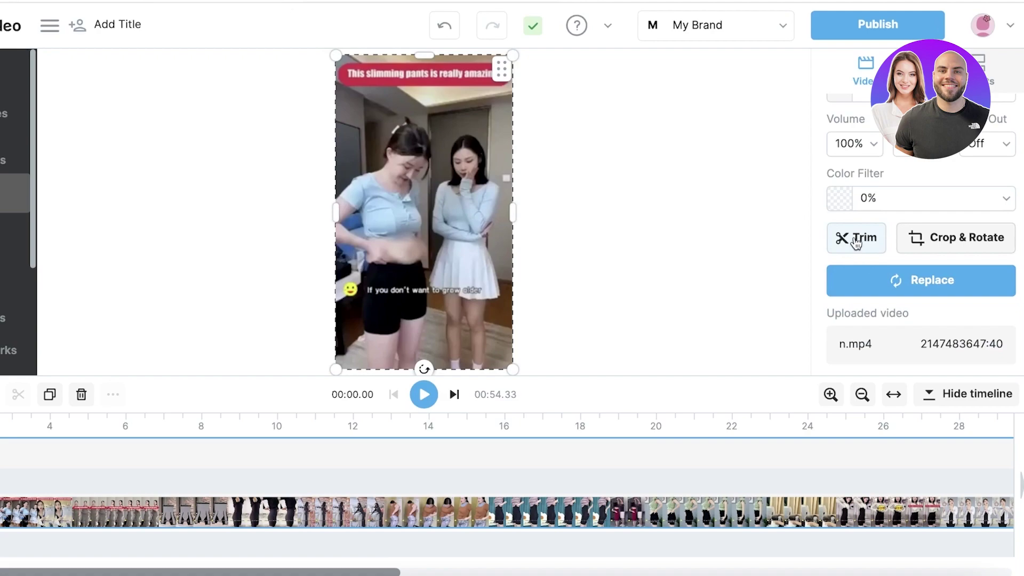
- Cancel out of Crop & Rotate unchanged and open Trim for the clip
click(970, 239)
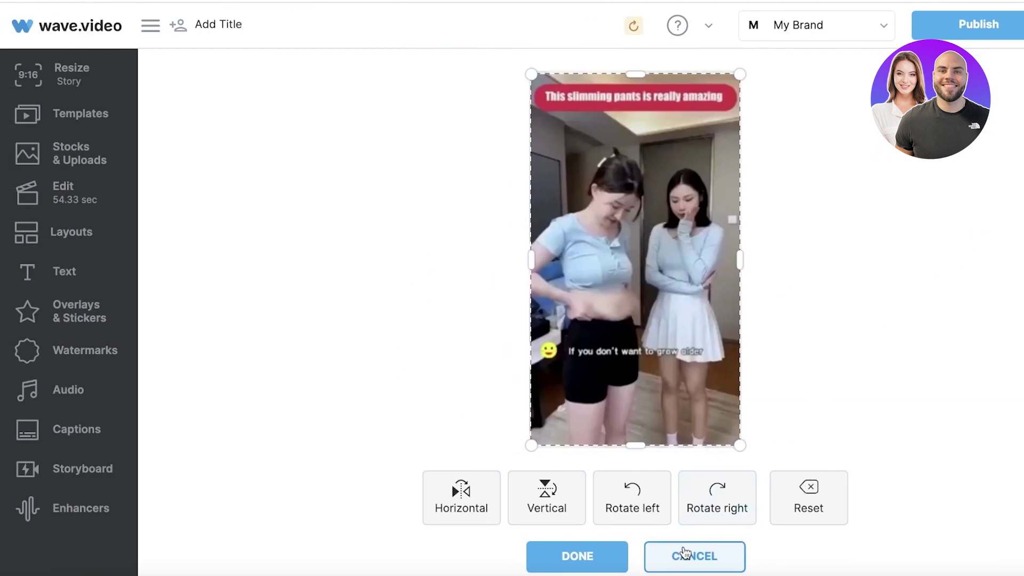
click(685, 555)
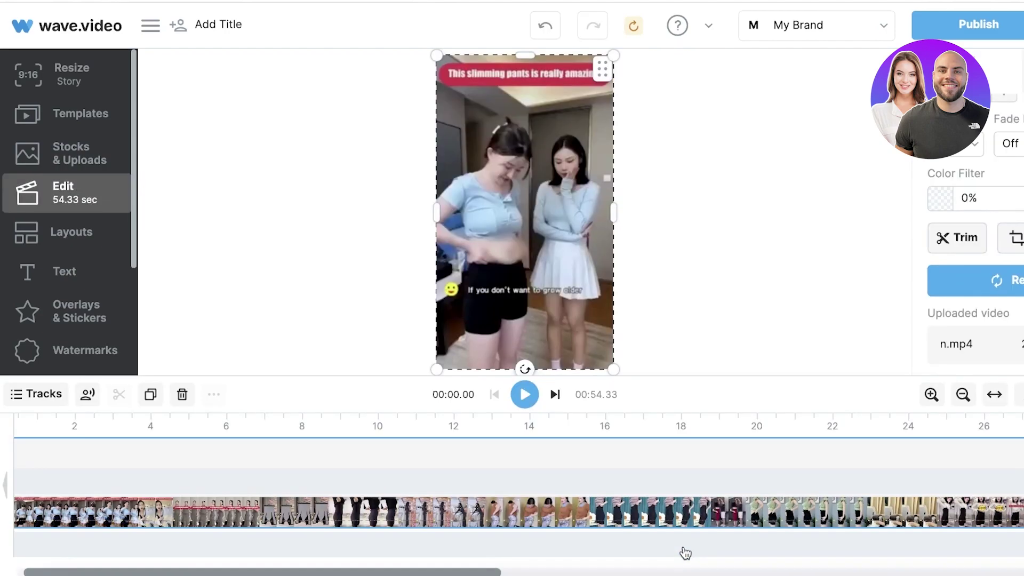
click(967, 240)
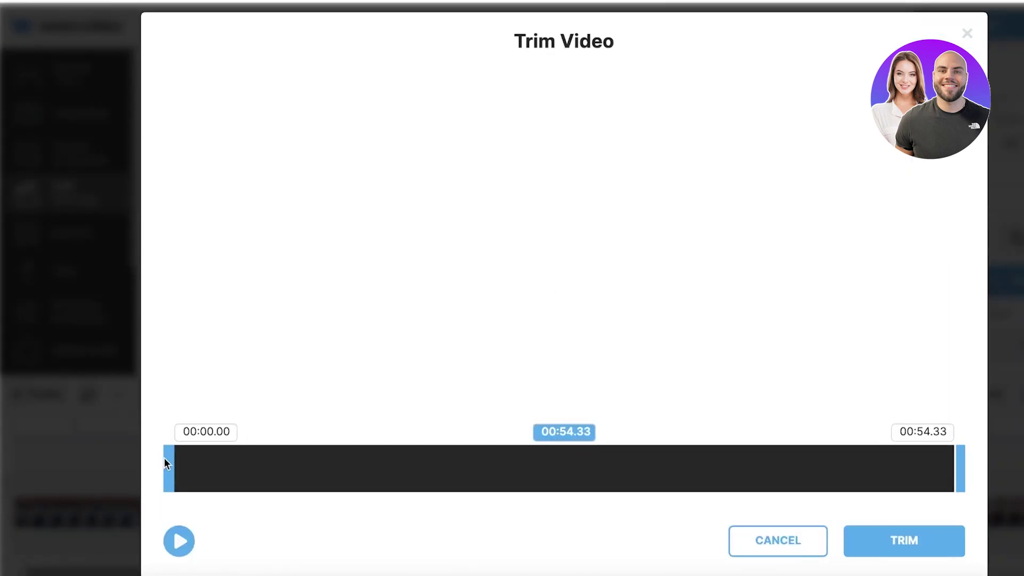
- Try adjusting the clip's start and end handles, then discard that trim
drag(172, 469, 331, 468)
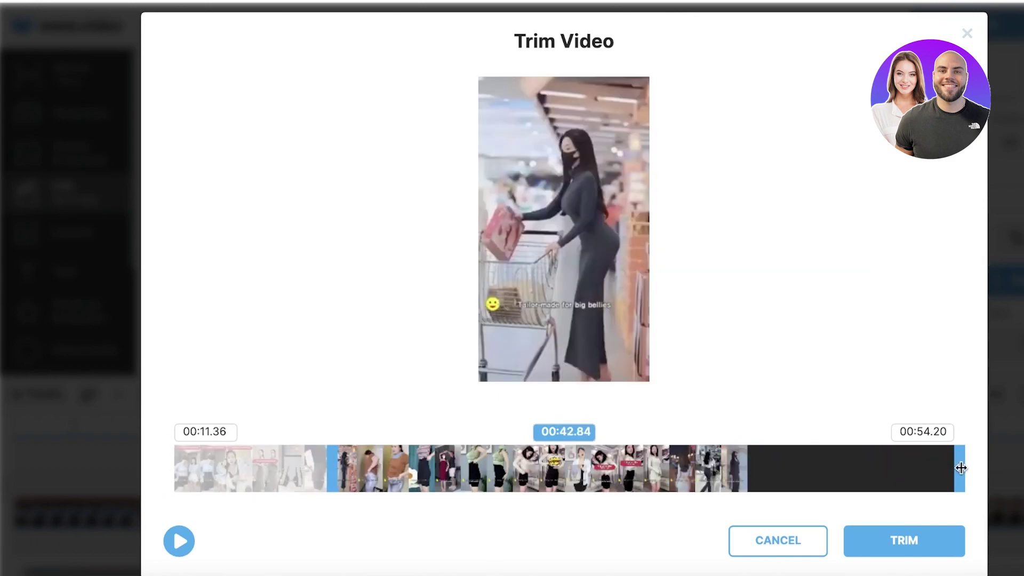
drag(960, 469, 352, 471)
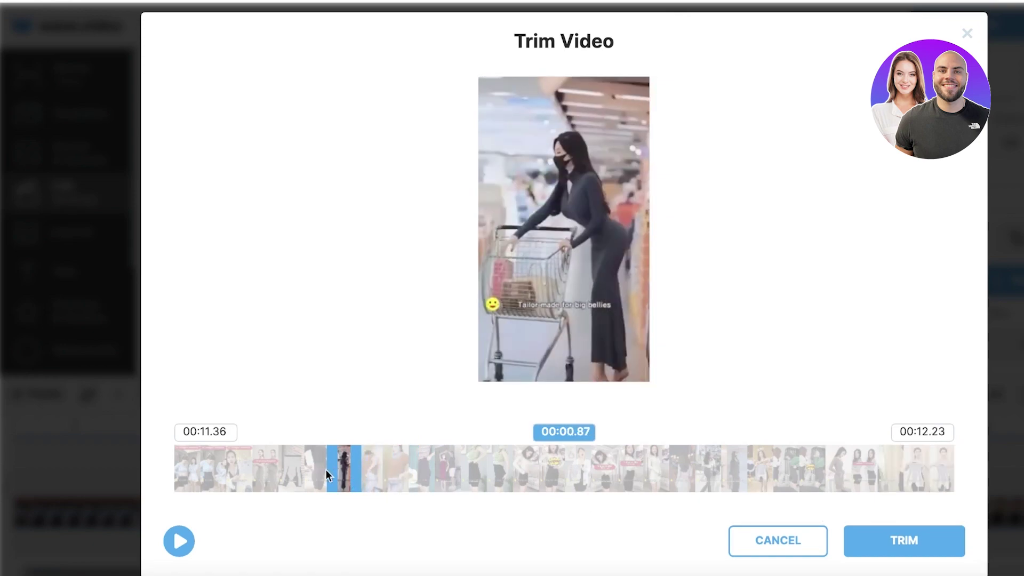
click(805, 544)
- Reopen Trim, drag the end handle to 00:10.33 and apply the trim
click(448, 510)
click(411, 512)
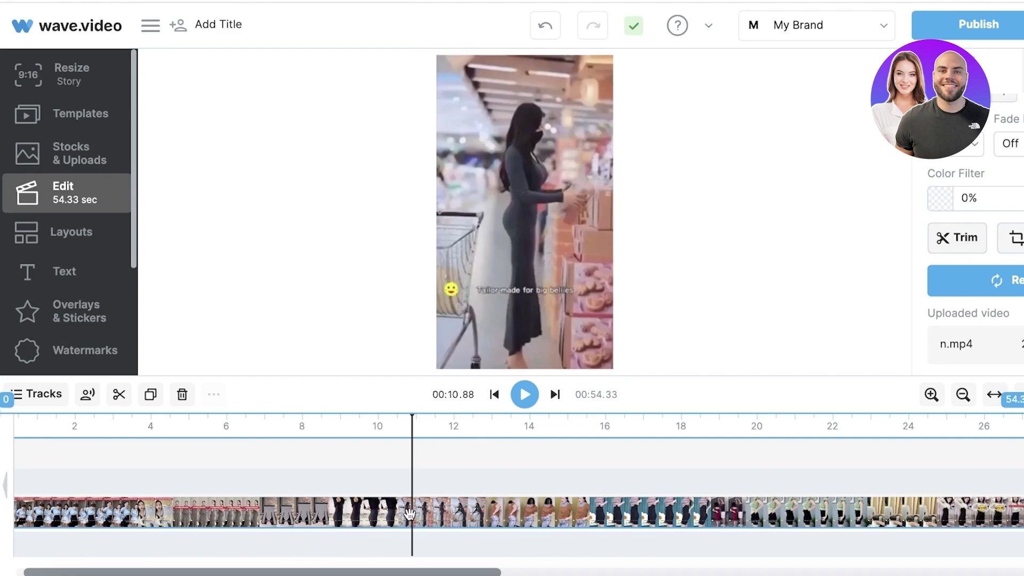
click(1001, 393)
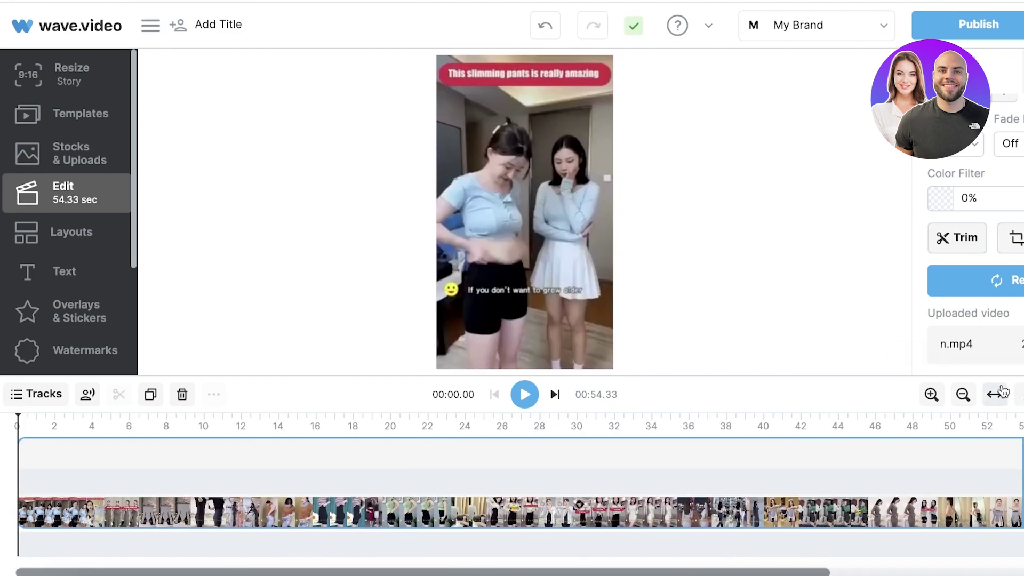
click(957, 238)
drag(335, 490, 328, 490)
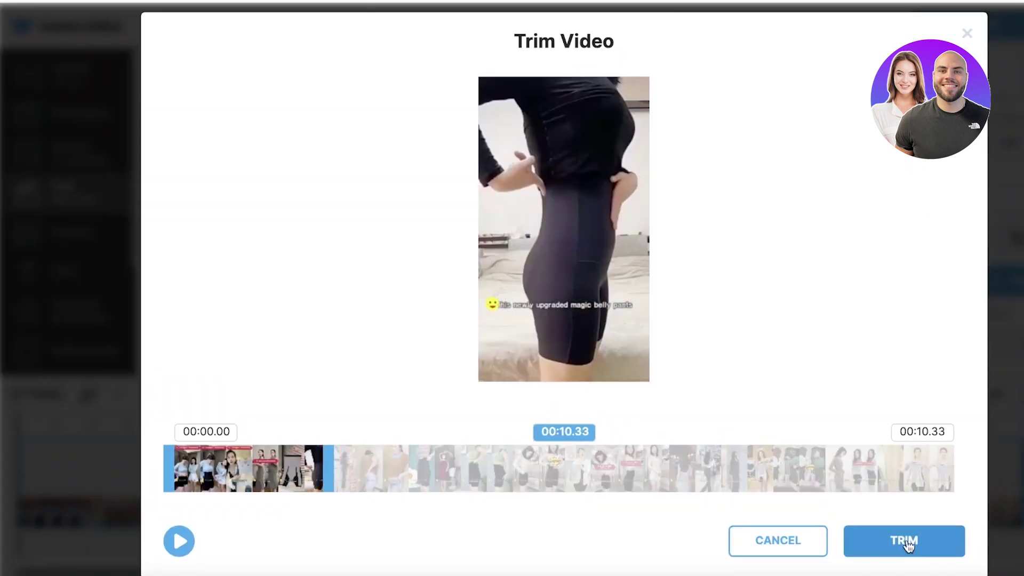
click(904, 539)
- Append the 54.2-second second upload after the 10.33-second clip, making the story 1:04.53
click(279, 480)
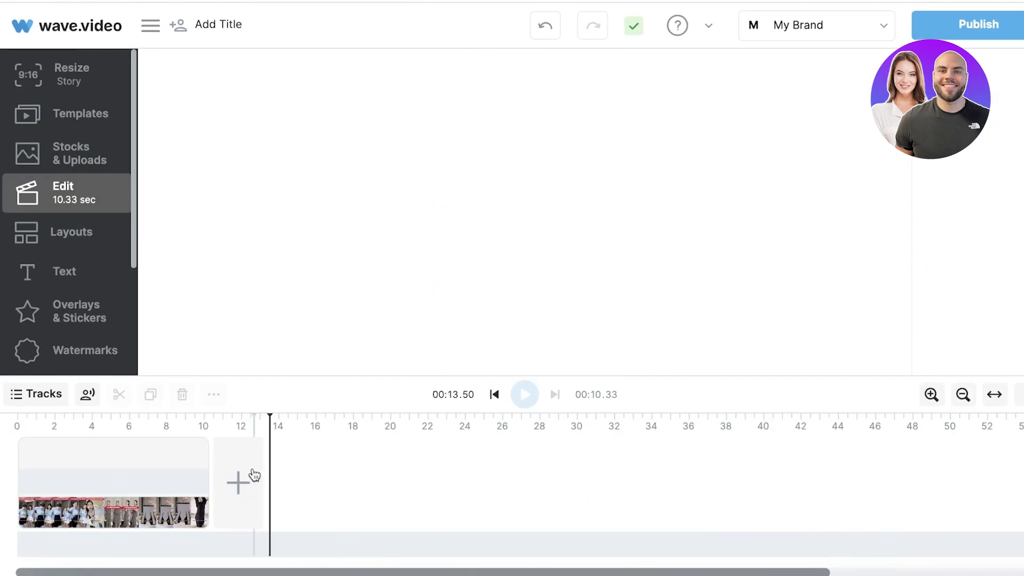
click(251, 473)
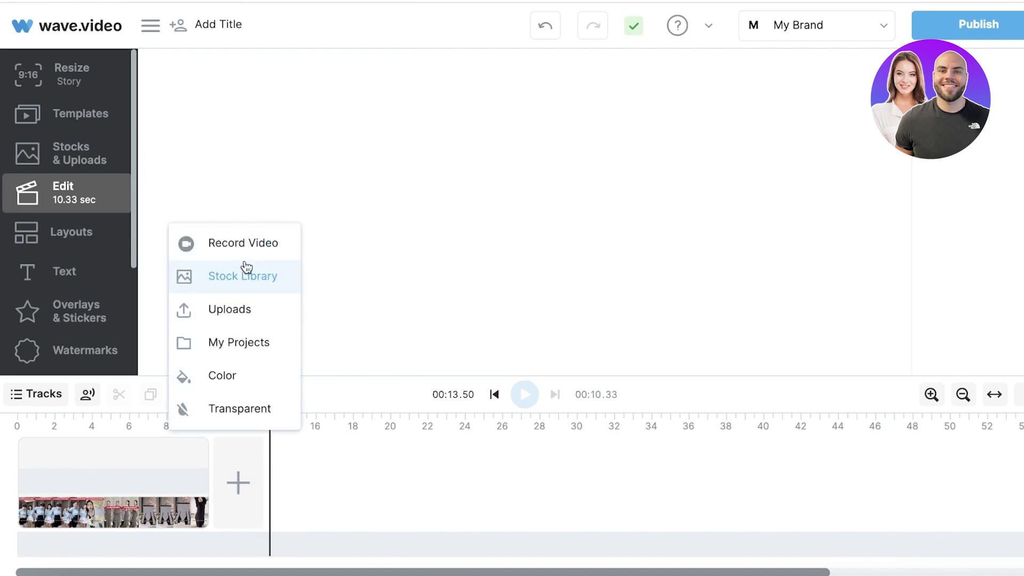
click(237, 317)
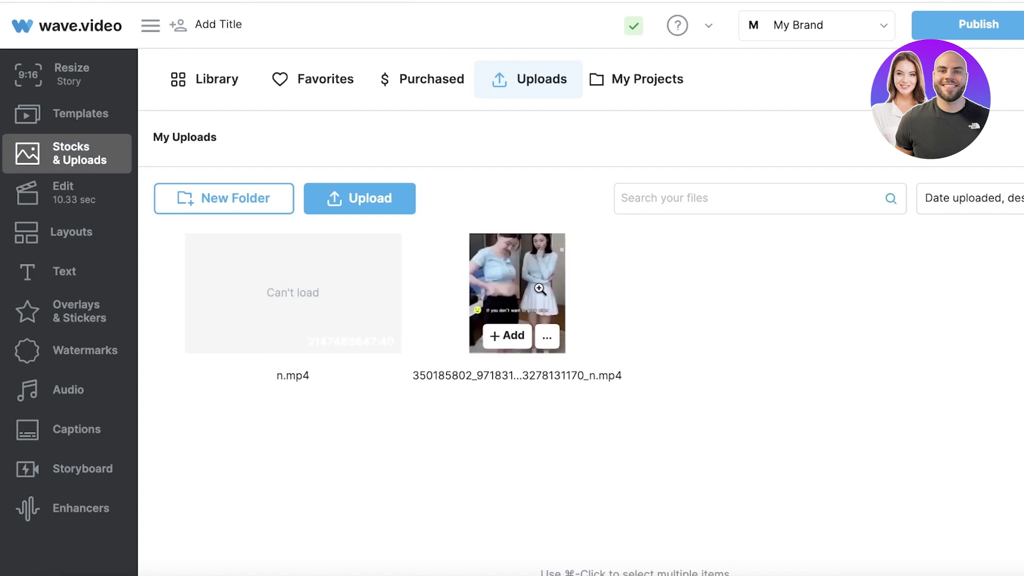
click(498, 284)
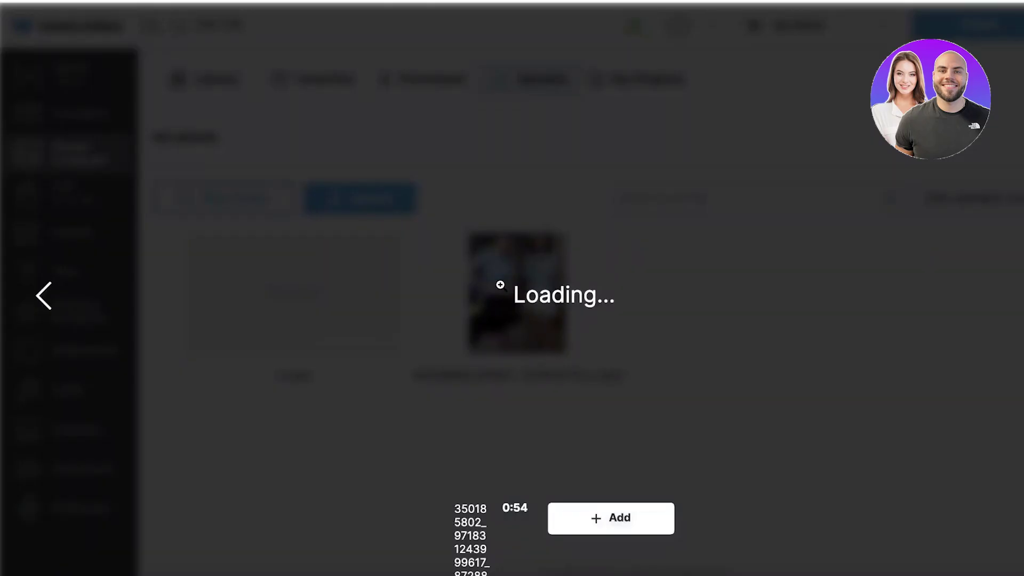
click(619, 528)
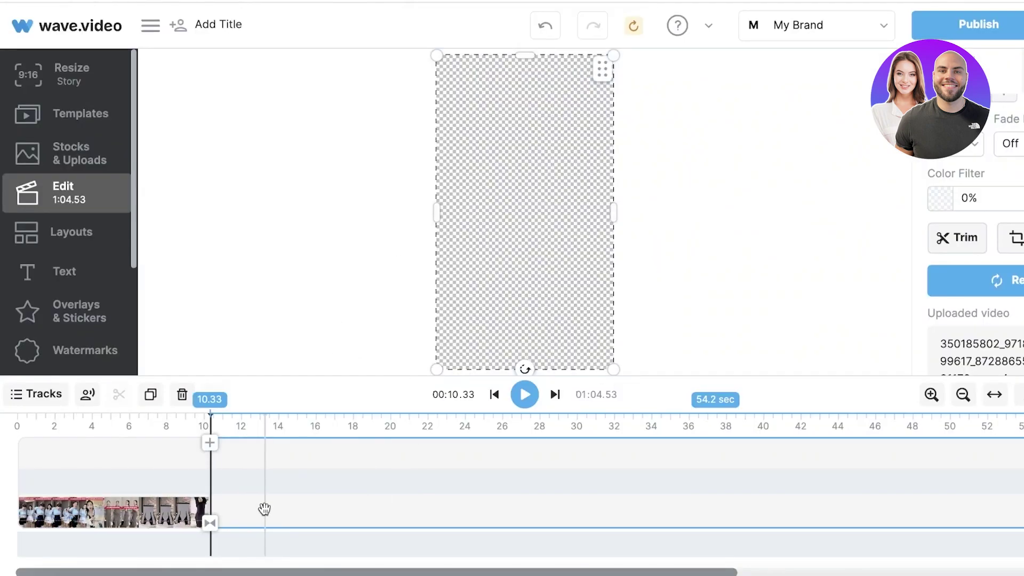
click(244, 504)
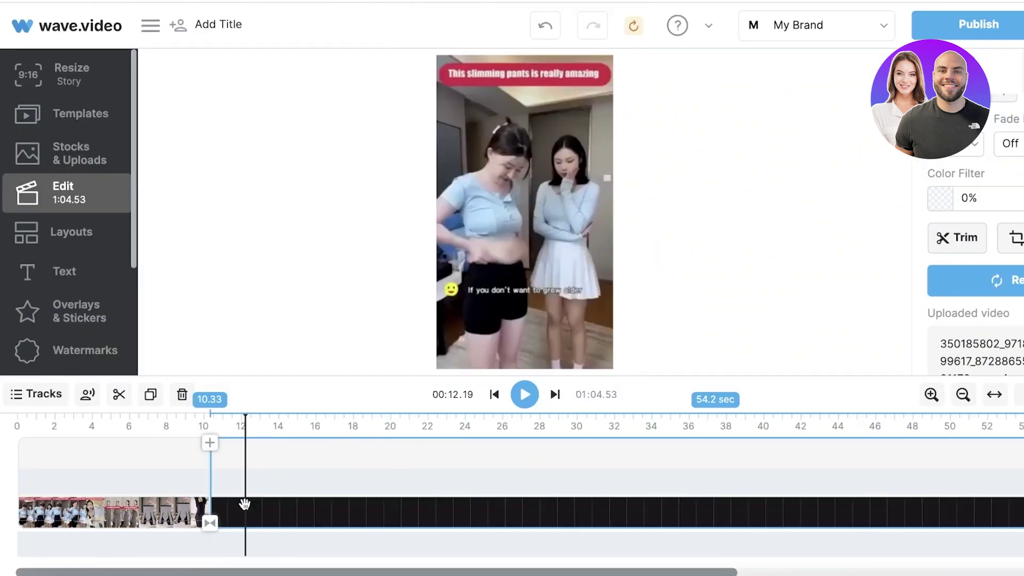
- Trim the second clip to start at about 00:12.40, leaving it 41.8 seconds long
click(957, 238)
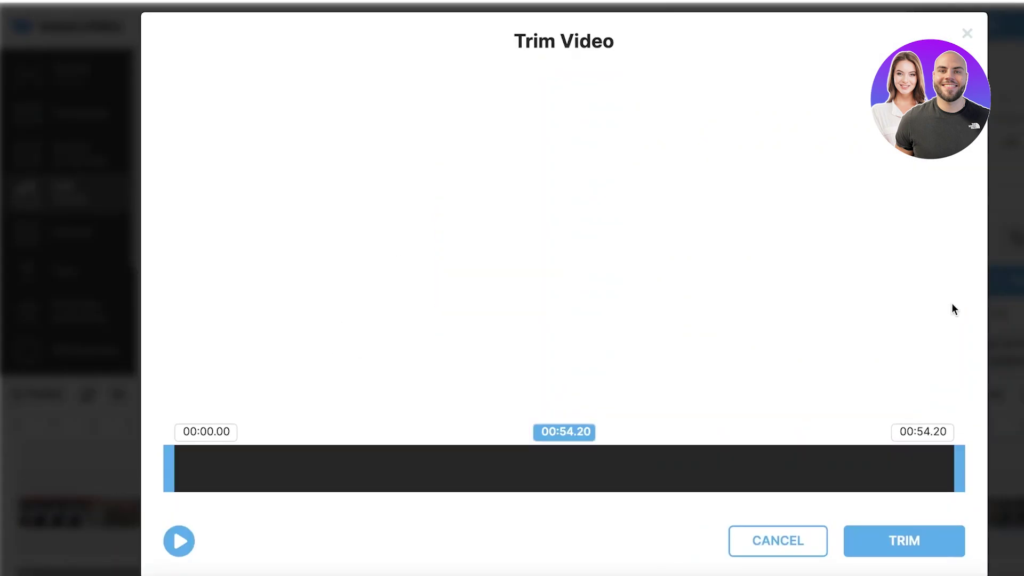
drag(169, 463, 469, 467)
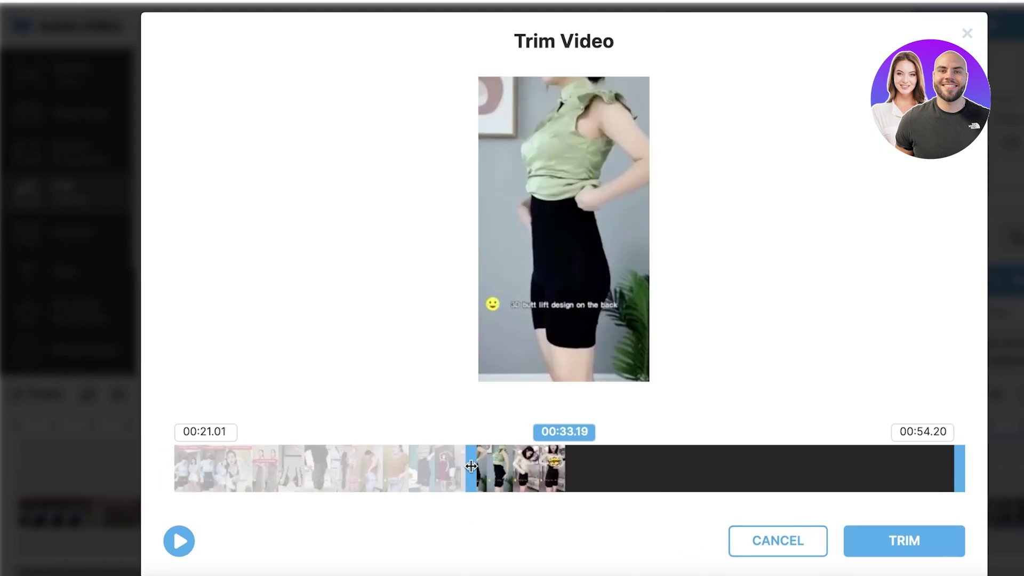
drag(471, 467, 347, 475)
click(882, 540)
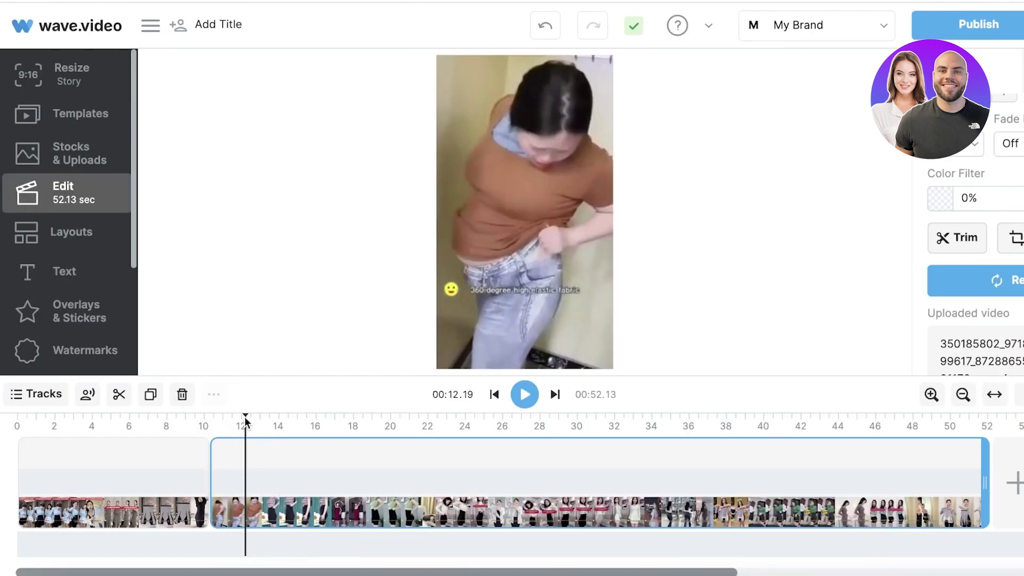
- Play back the join between the two clips, mute the sound, and return the playhead to 0
drag(245, 421, 191, 421)
click(517, 401)
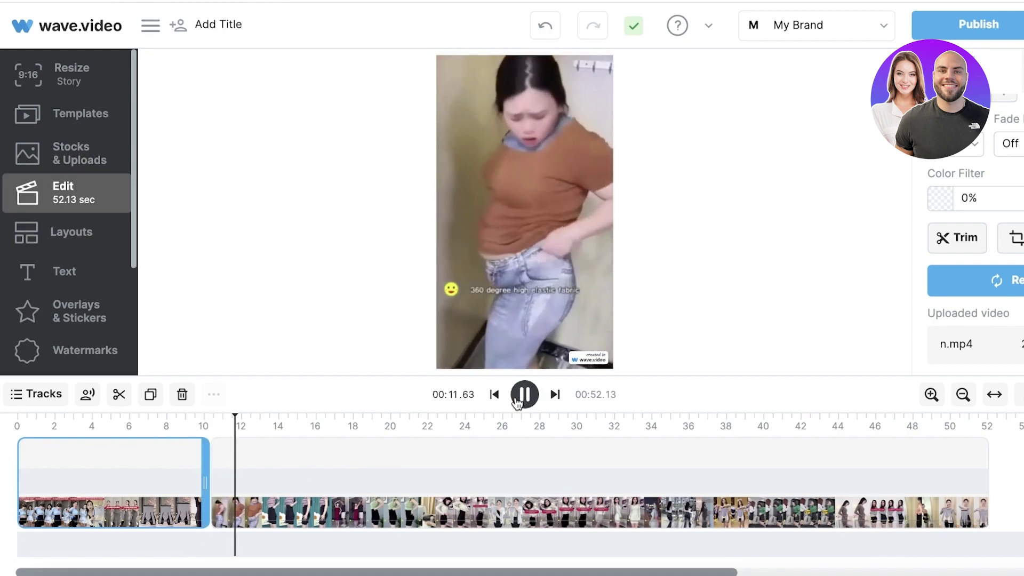
click(516, 402)
key(XF86AudioMute)
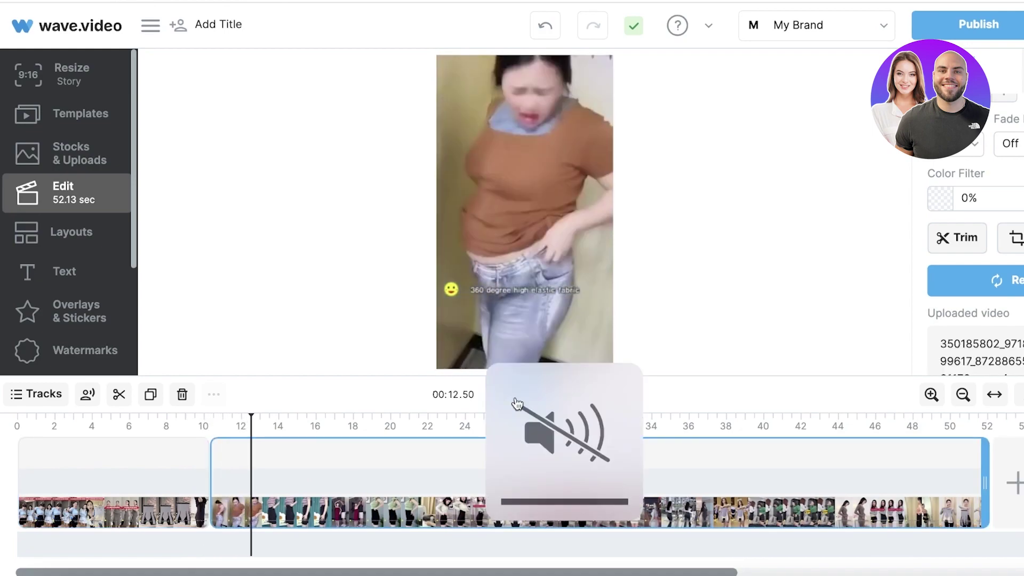
click(682, 258)
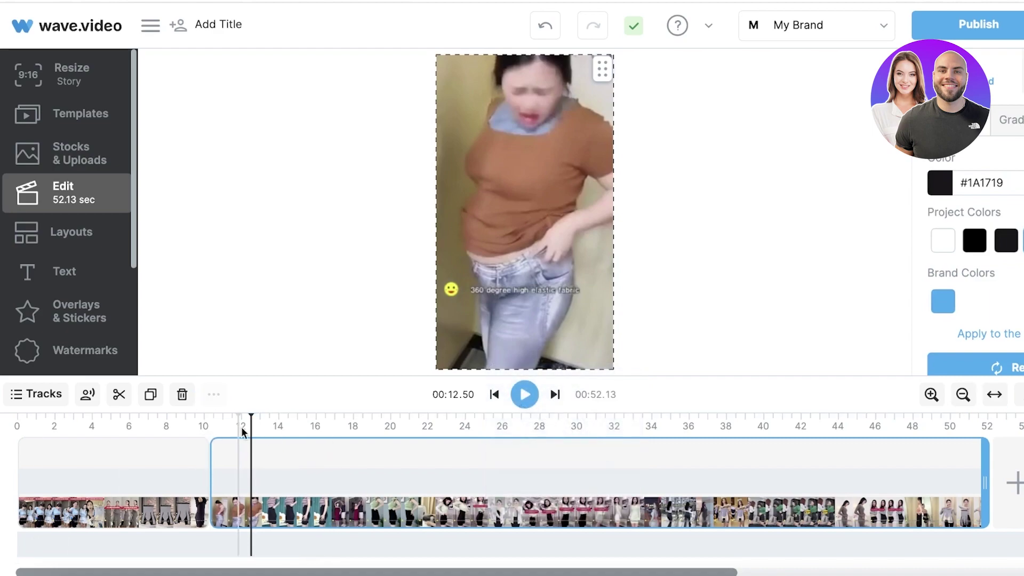
drag(252, 414, 1, 428)
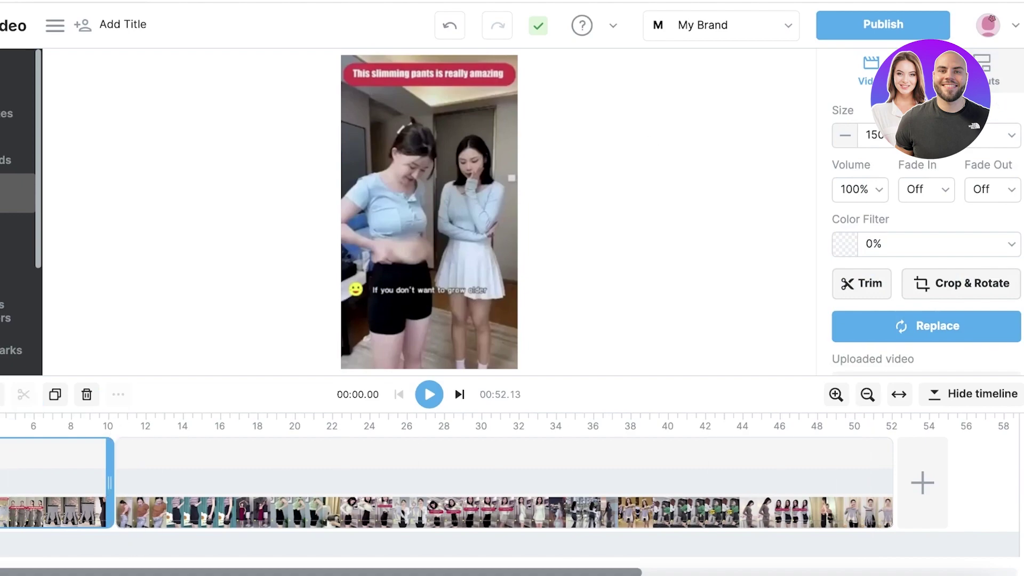
- Set both clips to 1.5x playback speed, shortening the story to 34.75 seconds
click(980, 137)
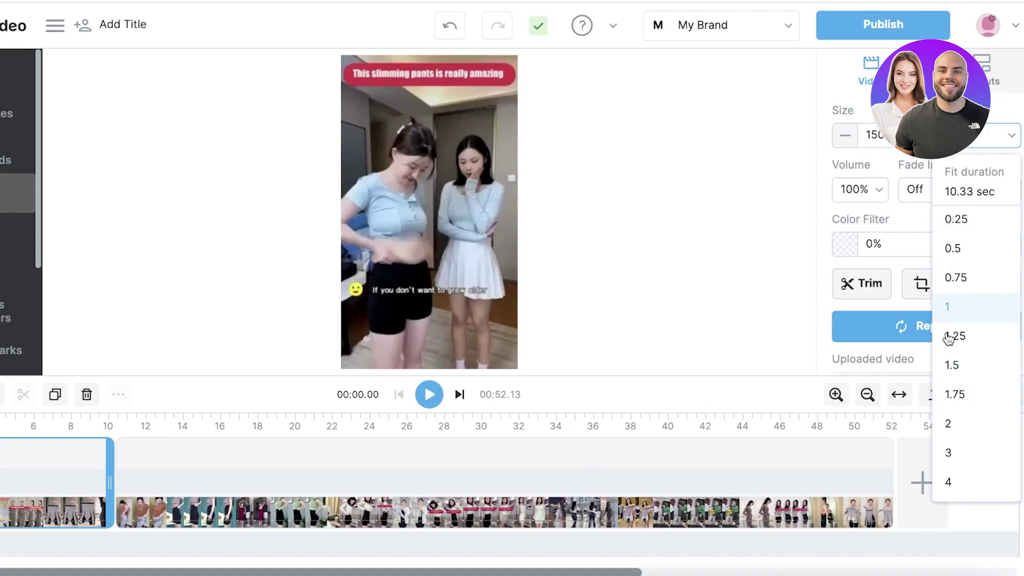
click(954, 367)
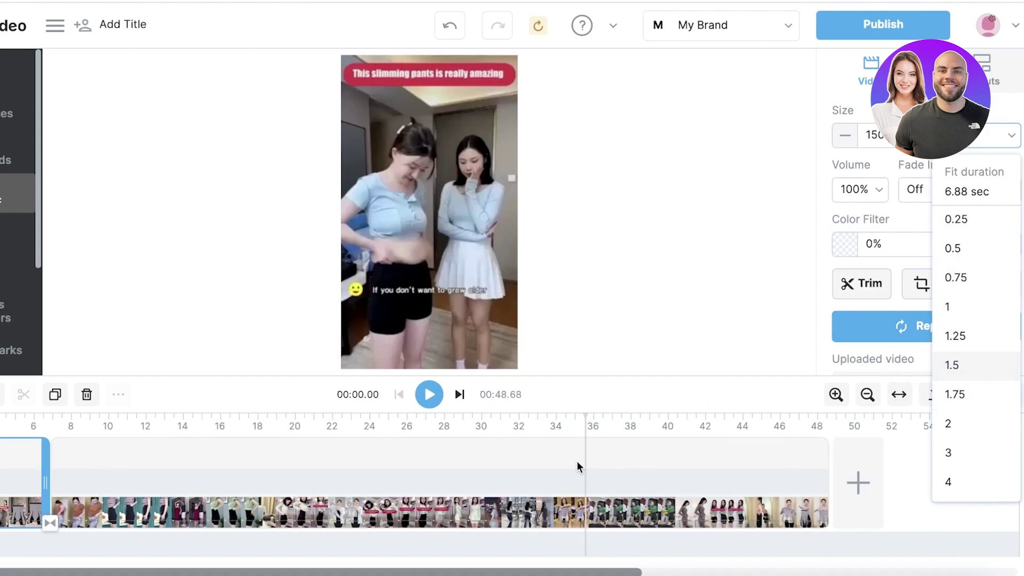
click(531, 493)
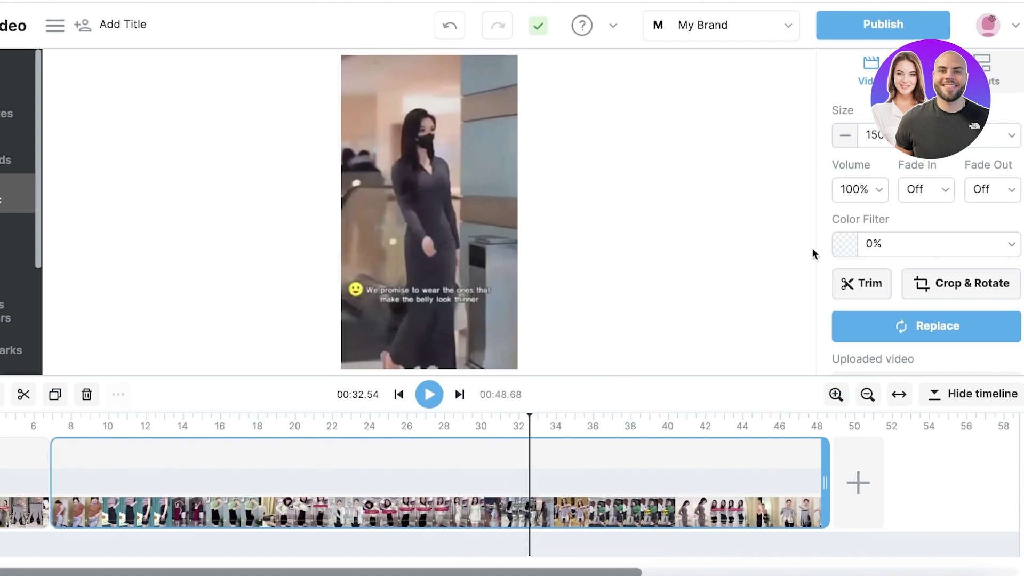
click(959, 141)
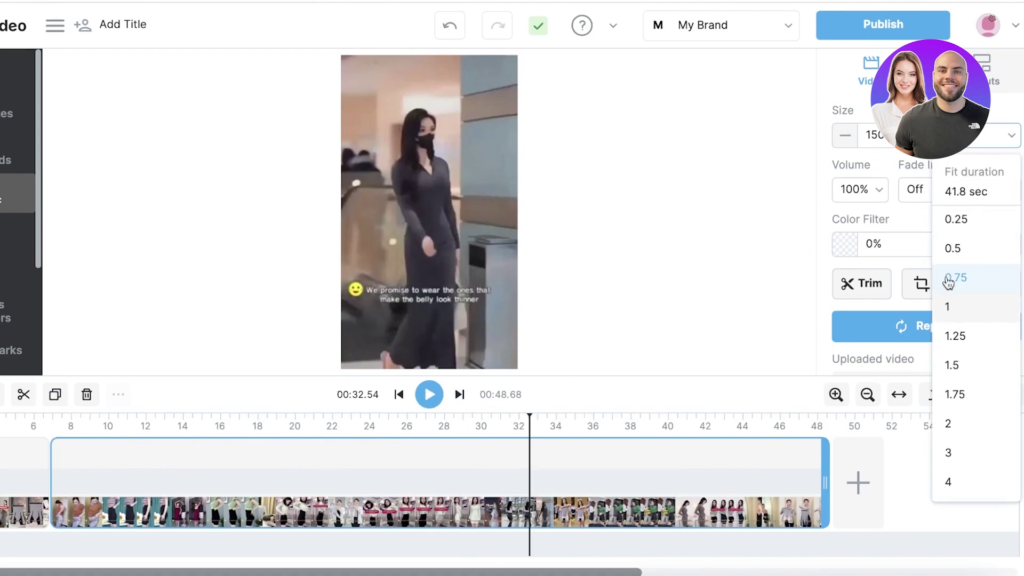
click(948, 366)
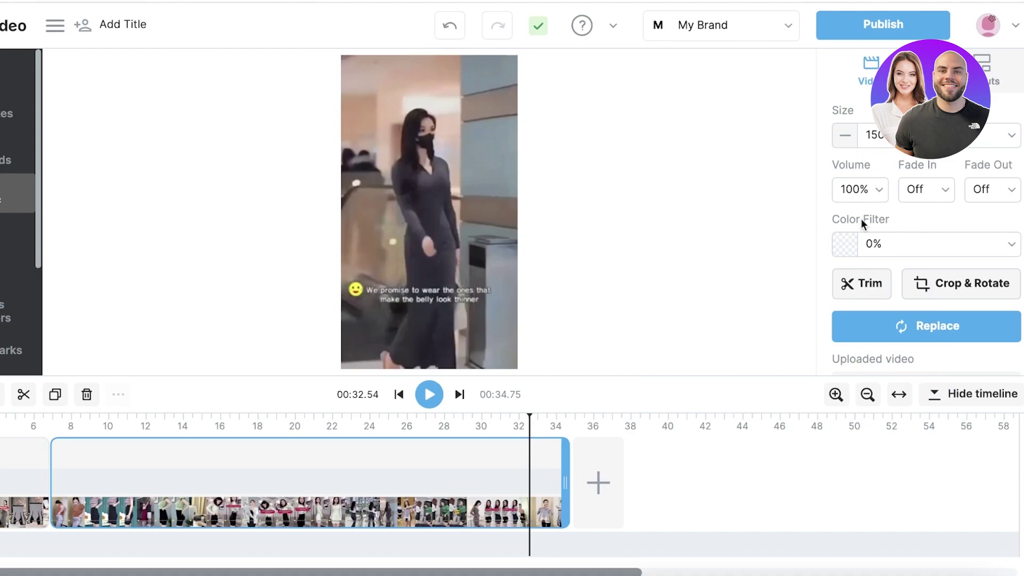
- Check the clip's volume and layout options, then select the video to show its Background color panel
click(866, 196)
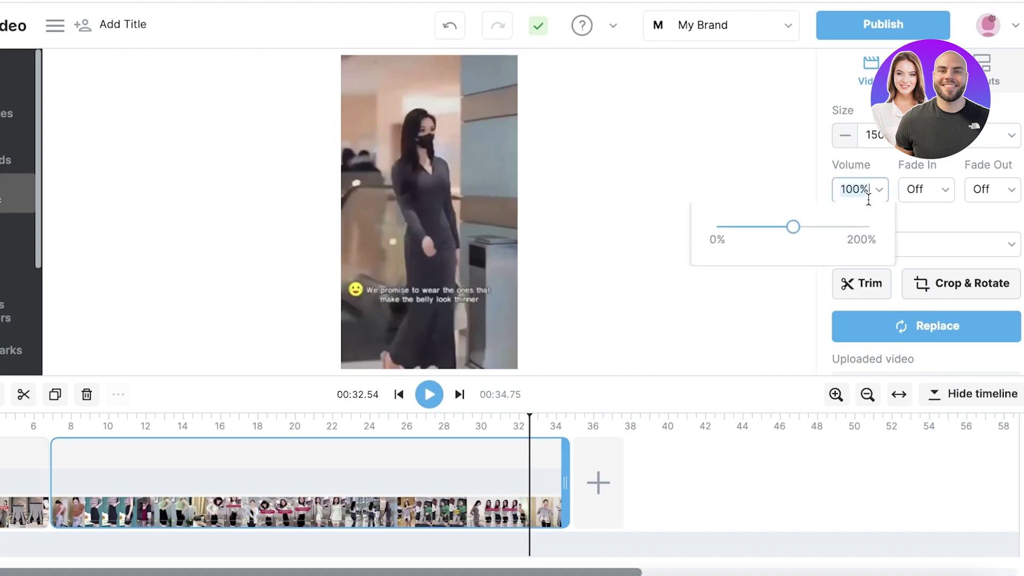
click(746, 184)
scroll(866, 260, down, 2)
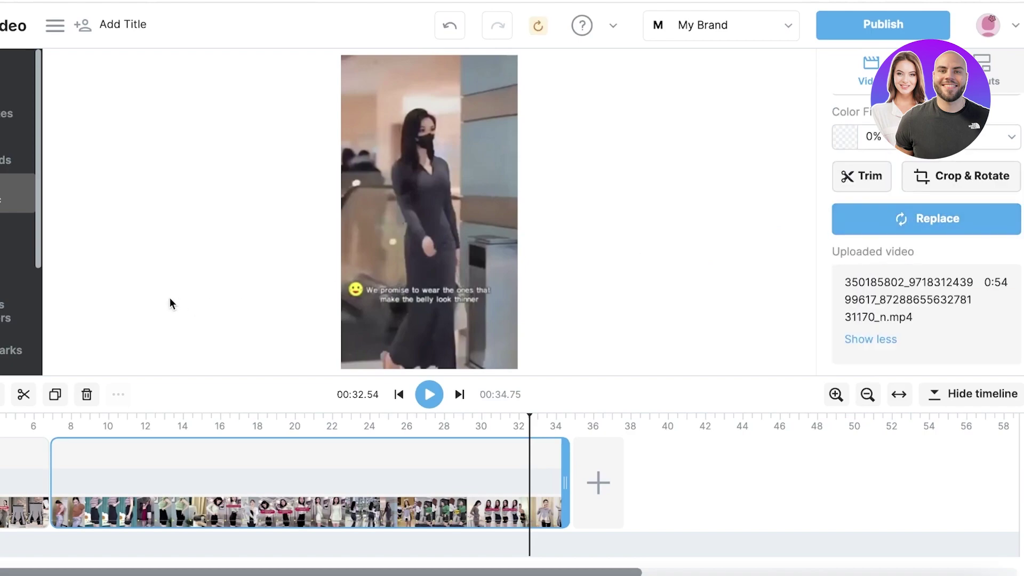
scroll(933, 165, up, 2)
click(982, 68)
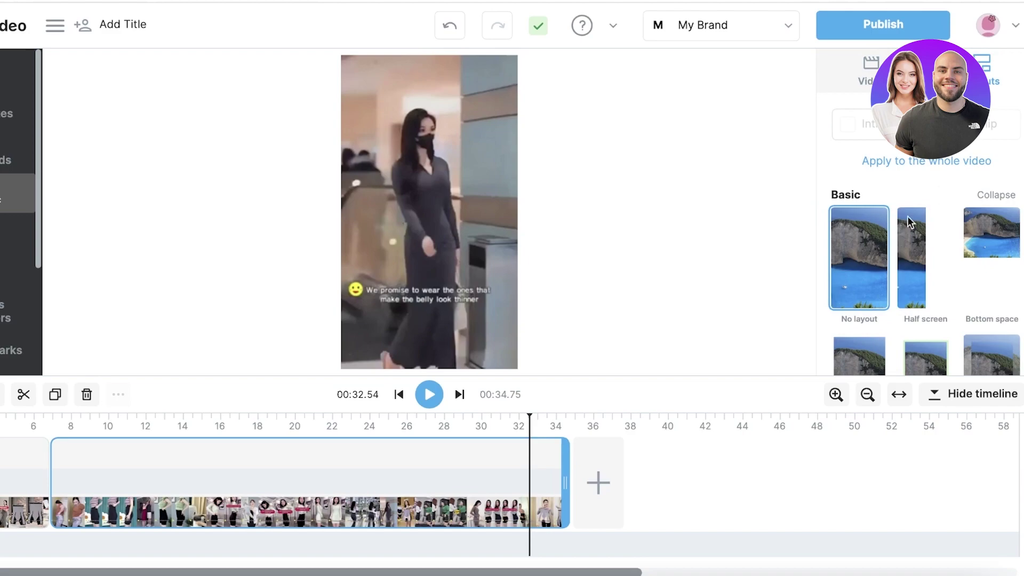
scroll(921, 262, down, 5)
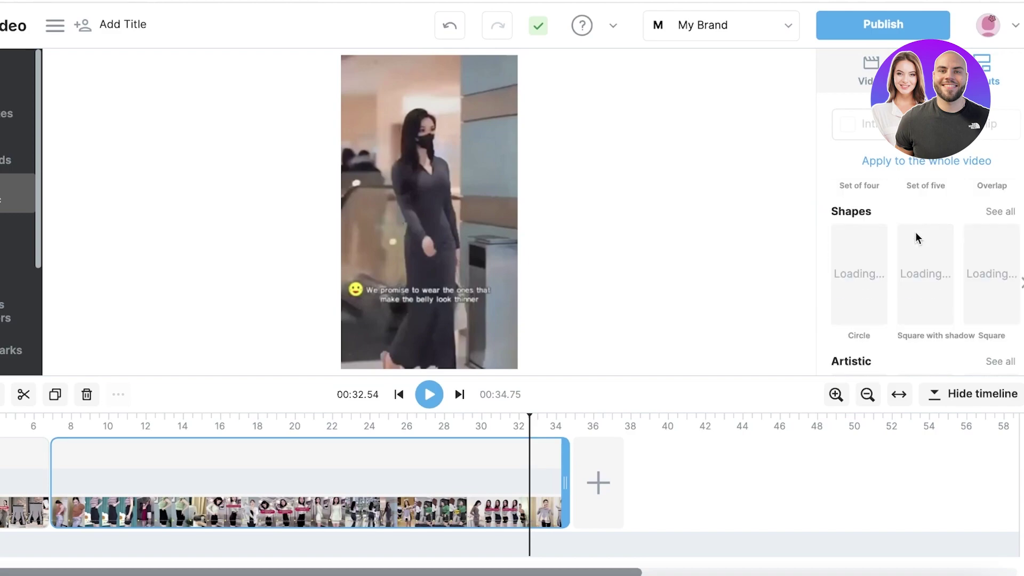
scroll(918, 239, up, 5)
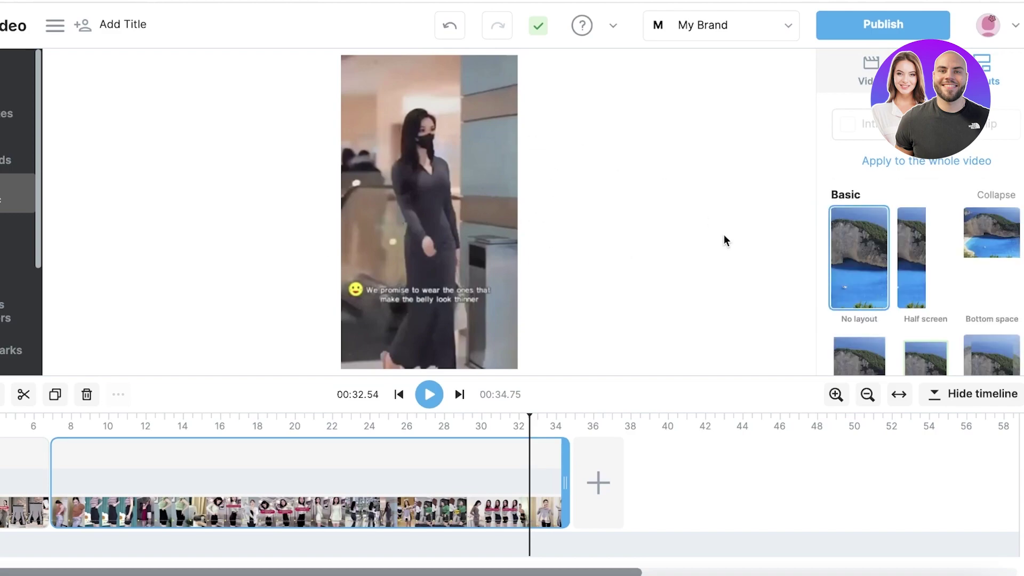
click(435, 214)
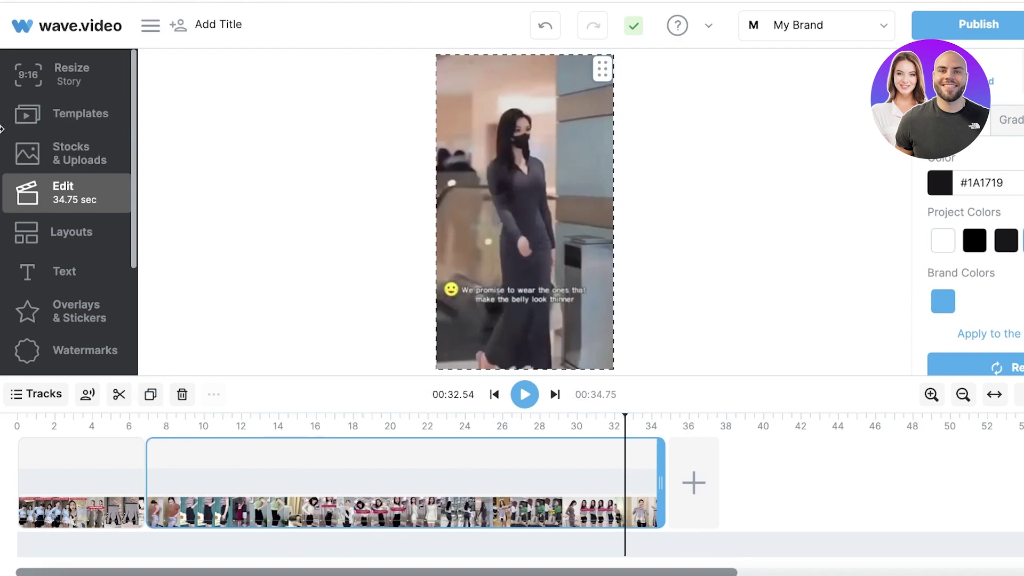
- Create a Text-to-Speech voiceover with voice AIGenerate1 in English (United States) and paste 'How to lose weight'
click(21, 136)
click(24, 191)
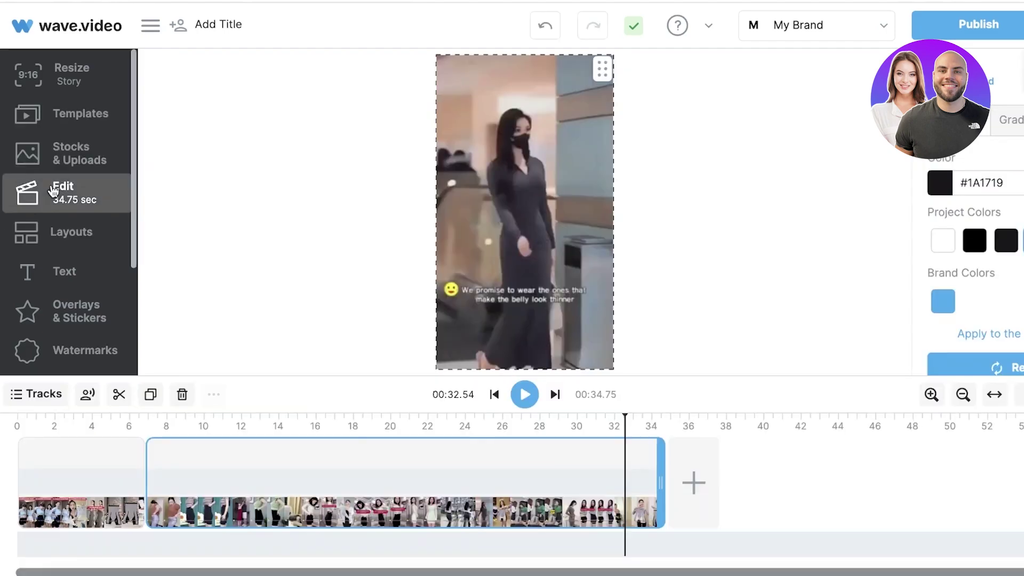
click(93, 395)
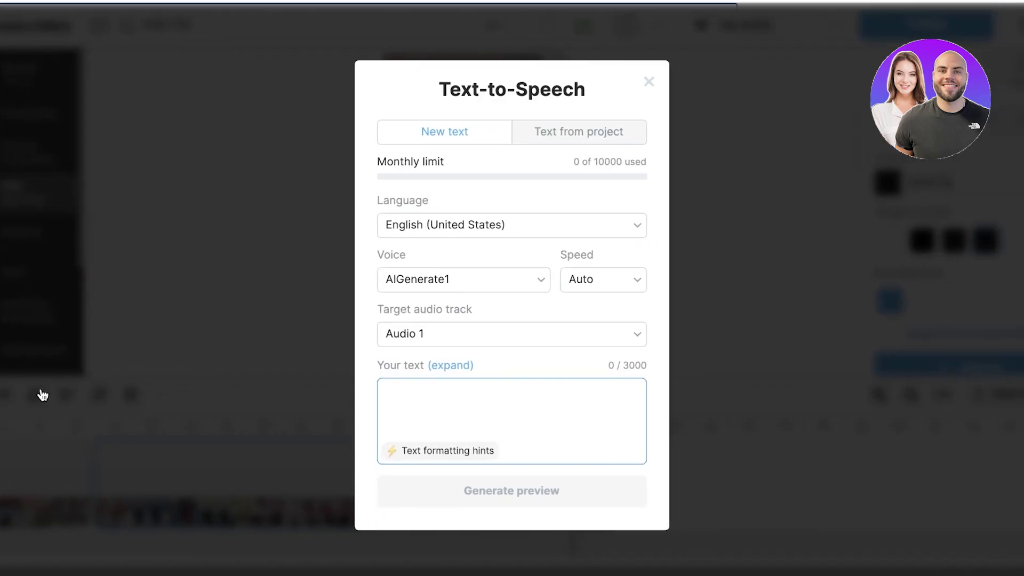
click(477, 140)
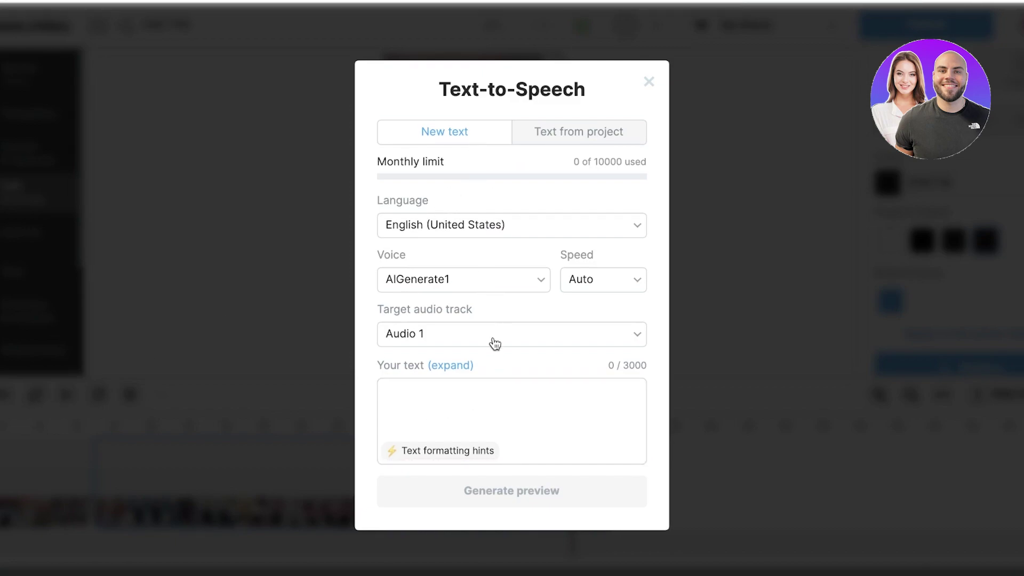
click(457, 407)
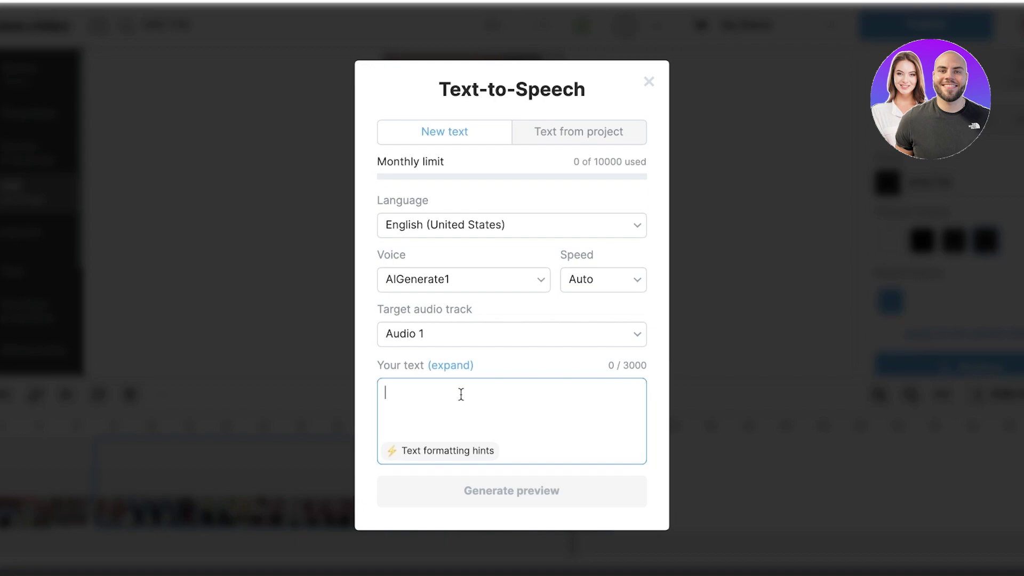
text(How to lose weight)
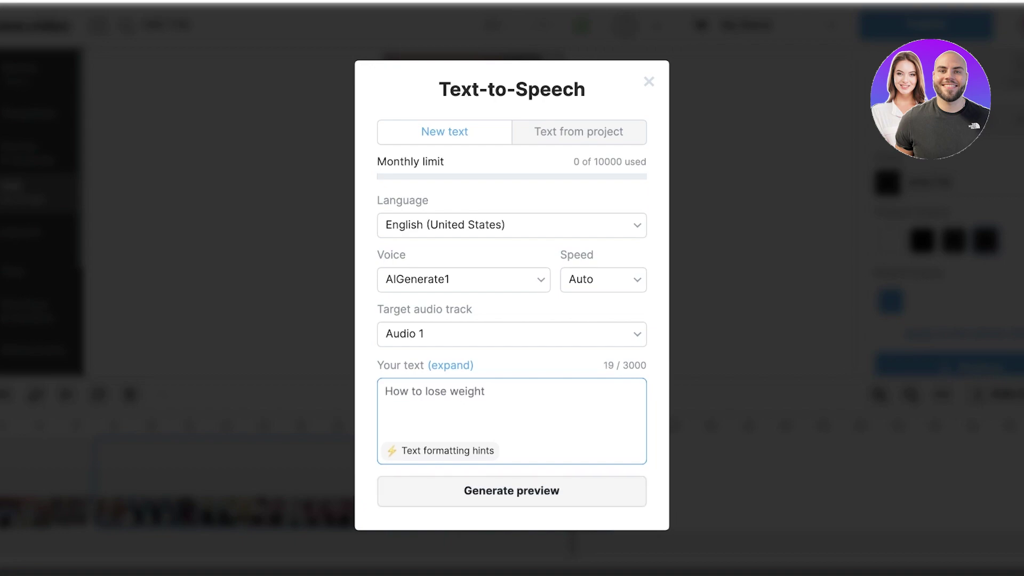
- Generate and play a spoken preview of the script in the default voice
click(499, 488)
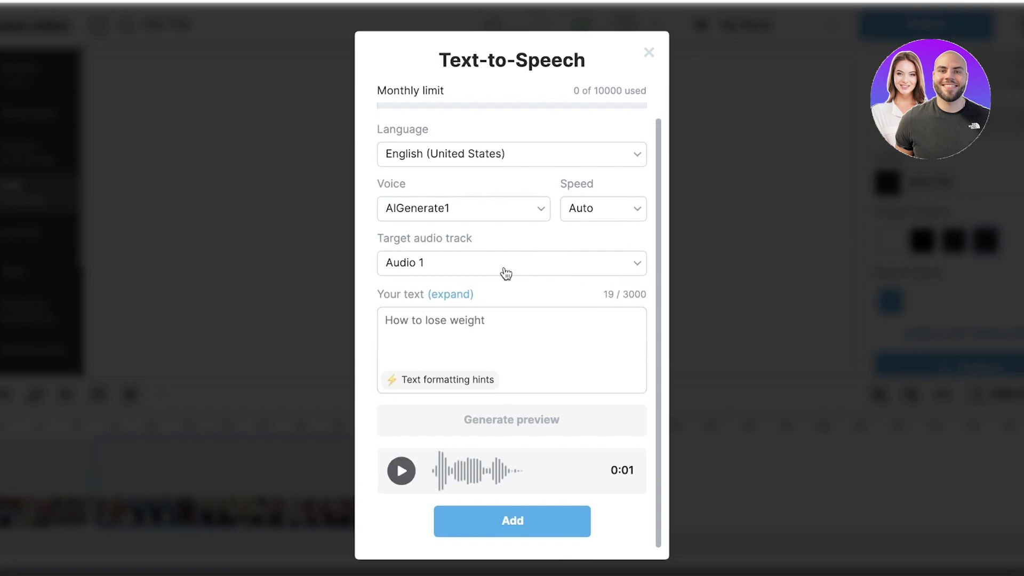
click(438, 217)
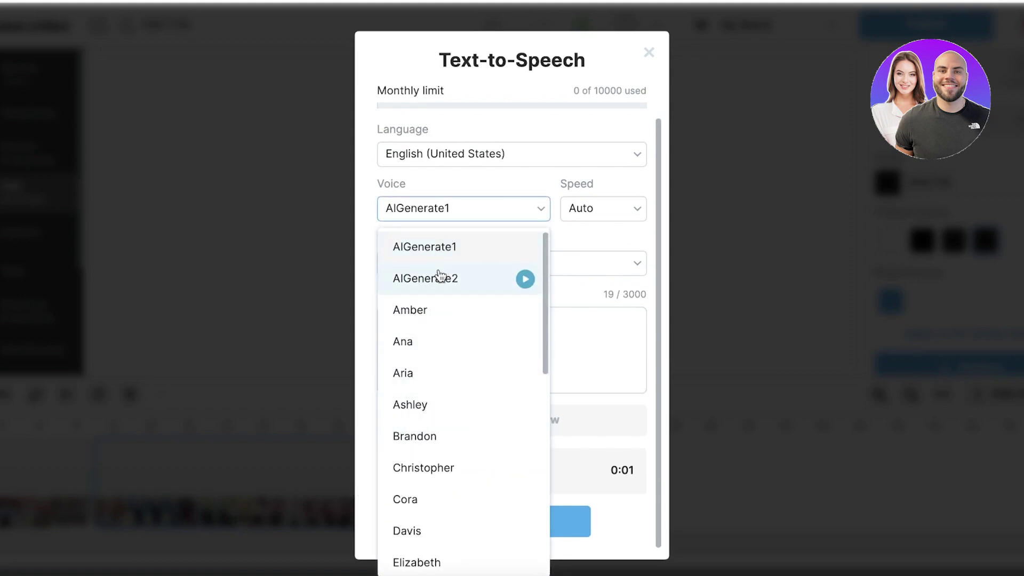
scroll(435, 295, down, 10)
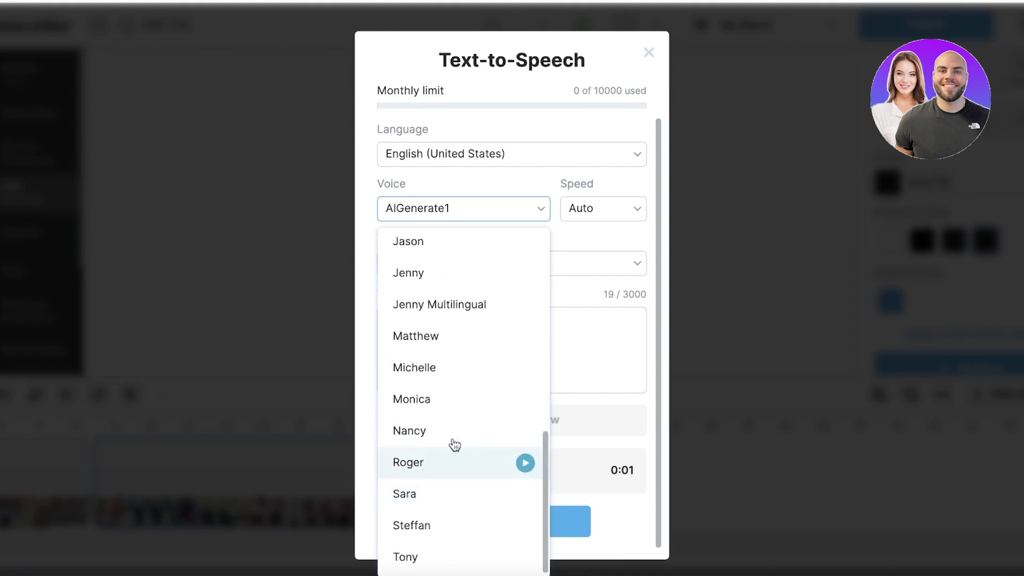
click(478, 218)
click(410, 465)
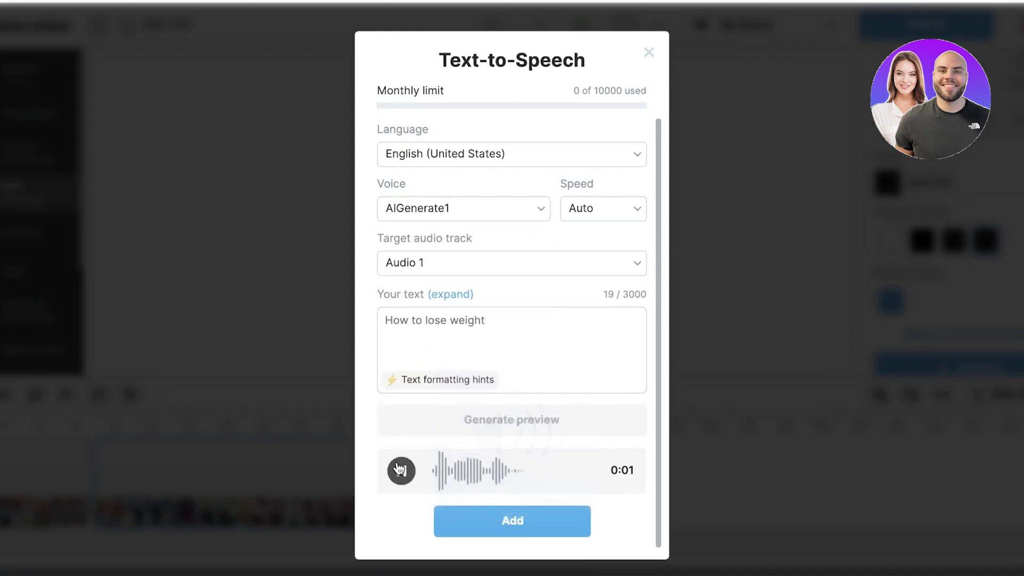
- Switch the voice to Ana, regenerate the 2-second preview, and close the Text-to-Speech dialog
click(509, 210)
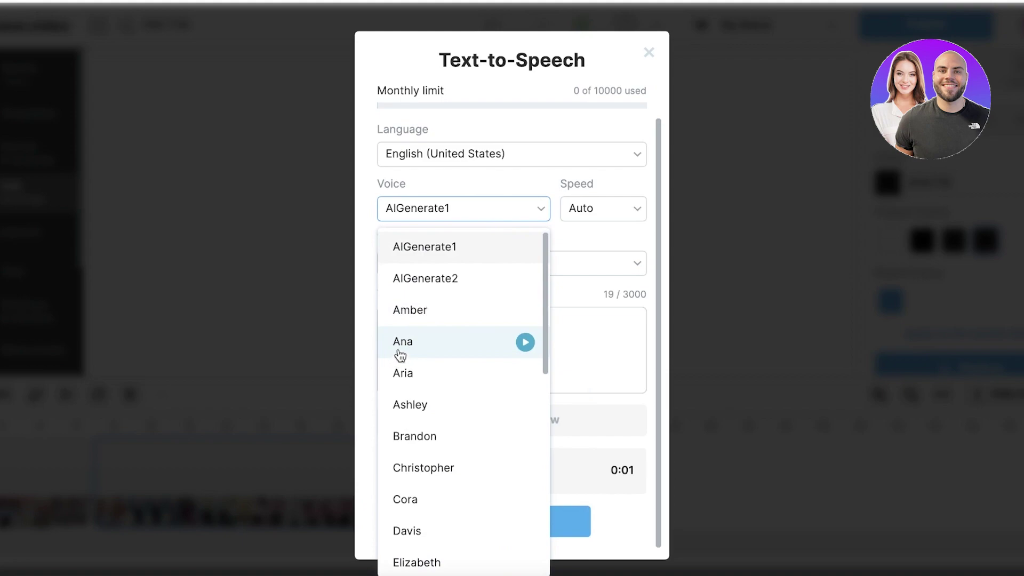
scroll(408, 352, down, 1)
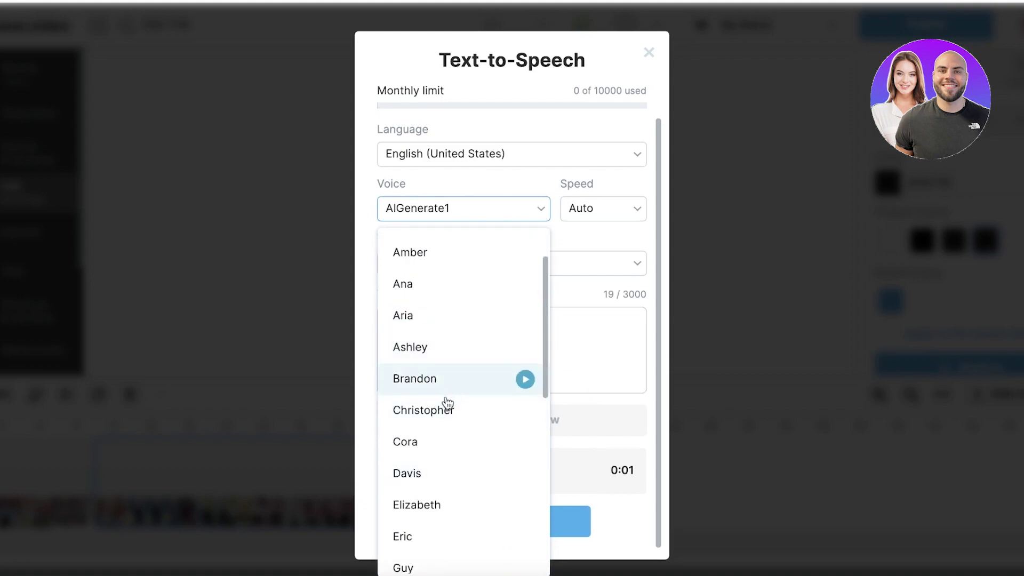
click(427, 302)
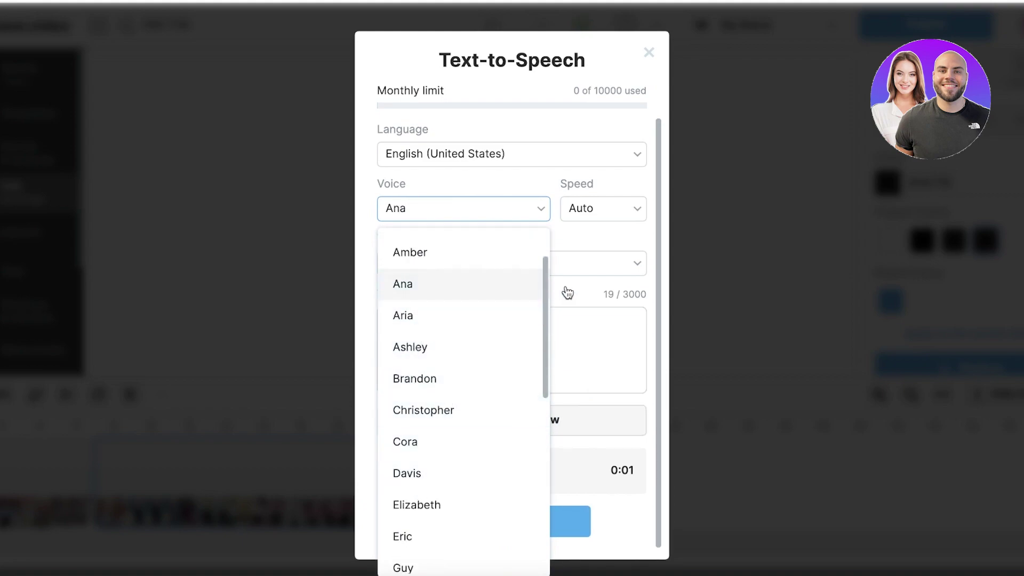
click(469, 417)
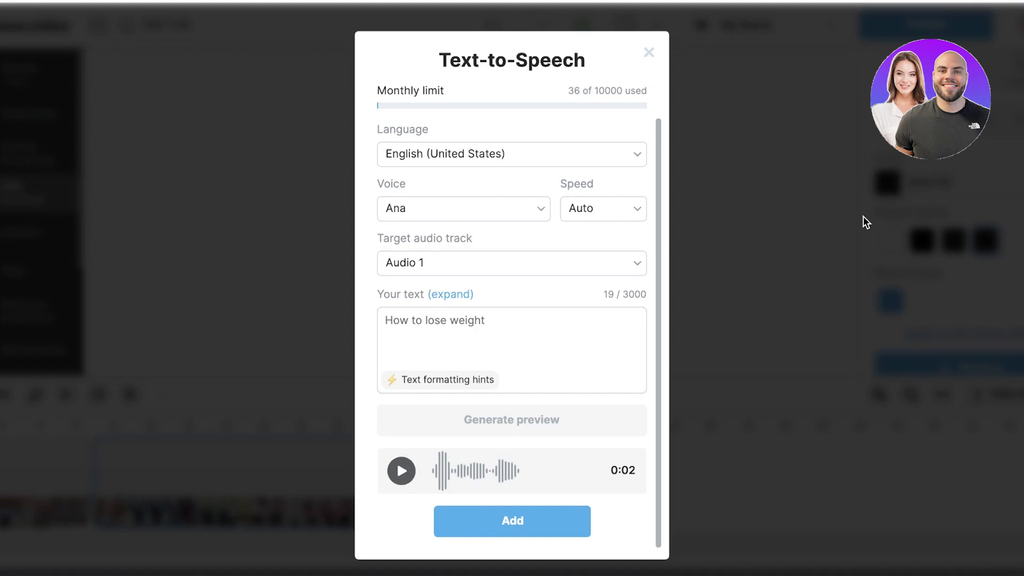
click(649, 52)
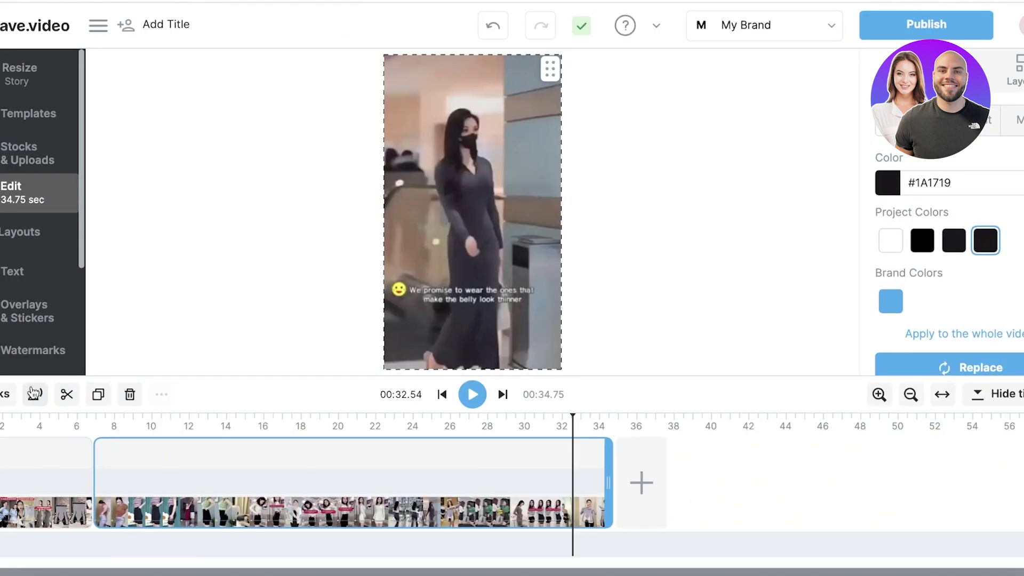
- Split the long clip at 32.54 seconds
click(78, 396)
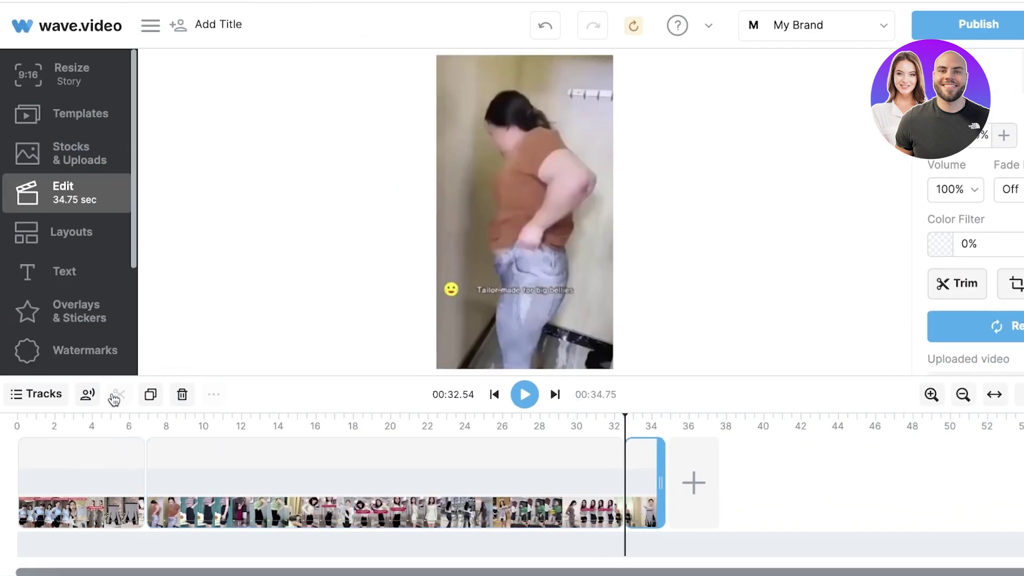
click(561, 501)
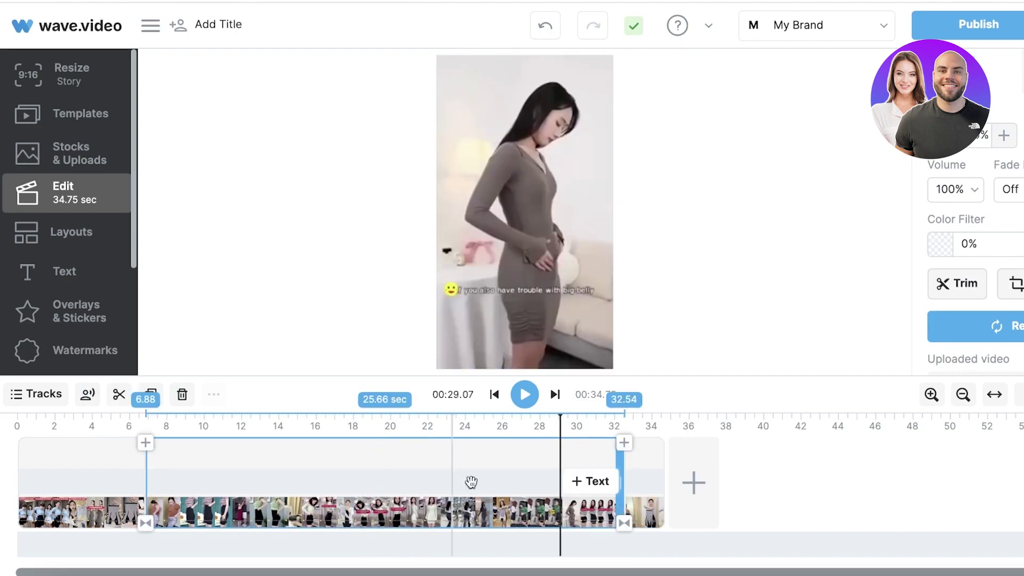
click(570, 495)
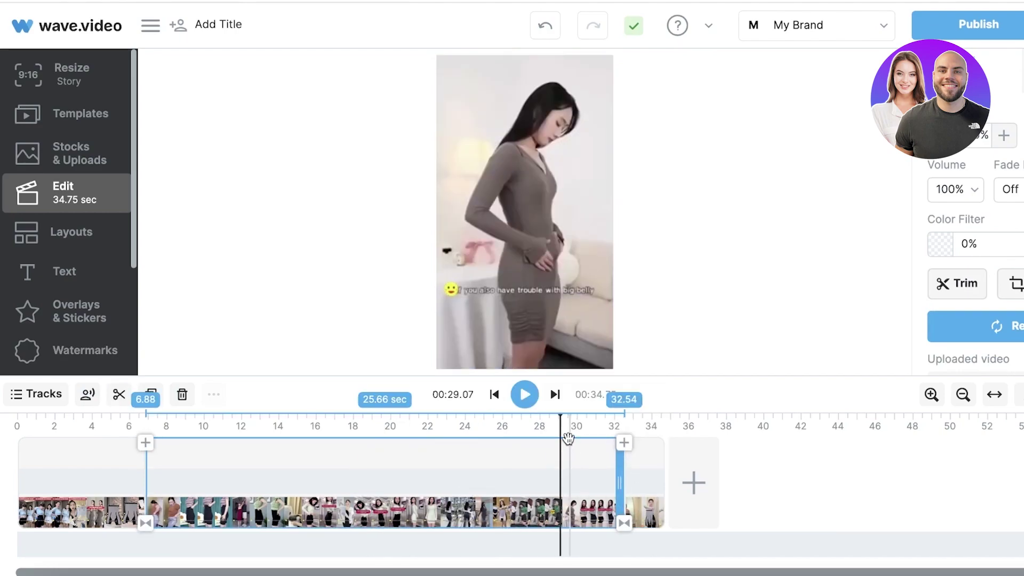
drag(562, 436, 330, 451)
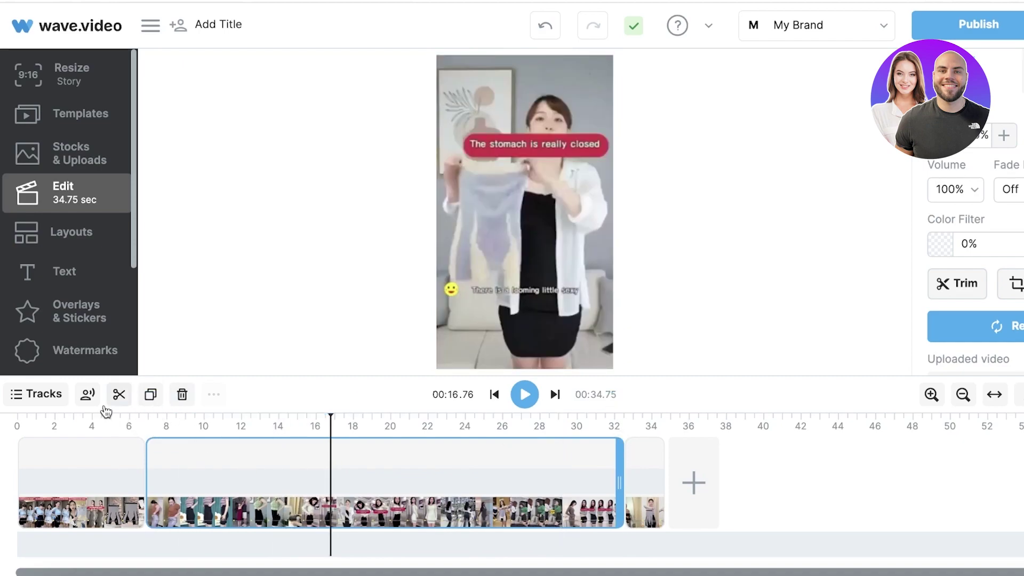
- Cut out the 2.96-second piece between 16.76 and 19.72 s, leaving a 31.79-second story
click(119, 394)
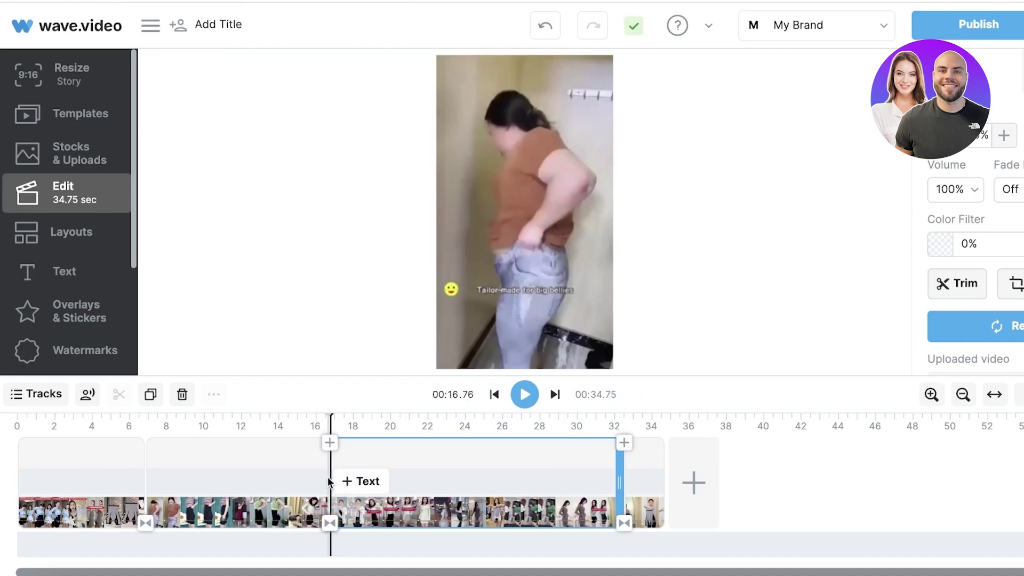
drag(331, 475, 341, 476)
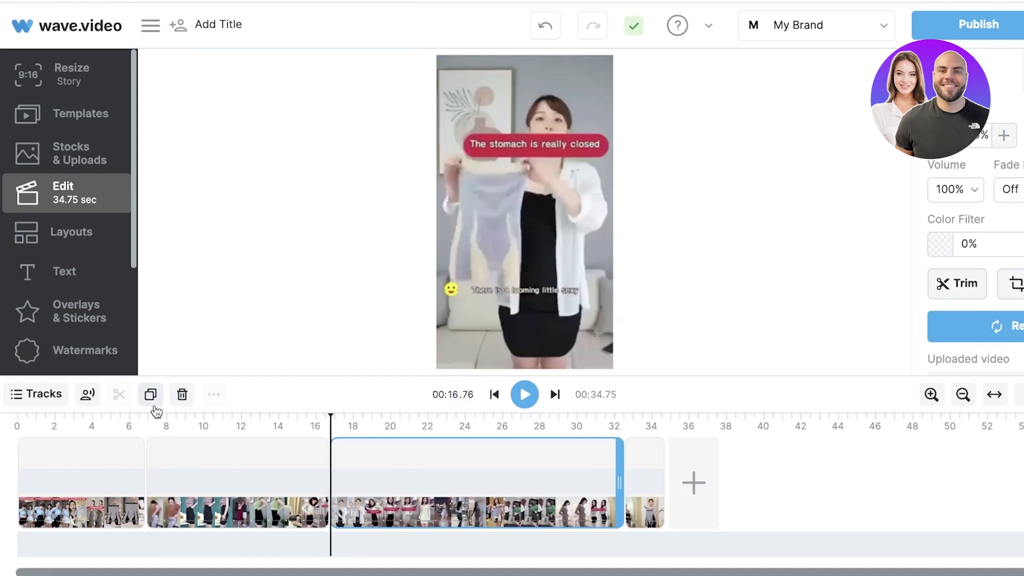
click(384, 509)
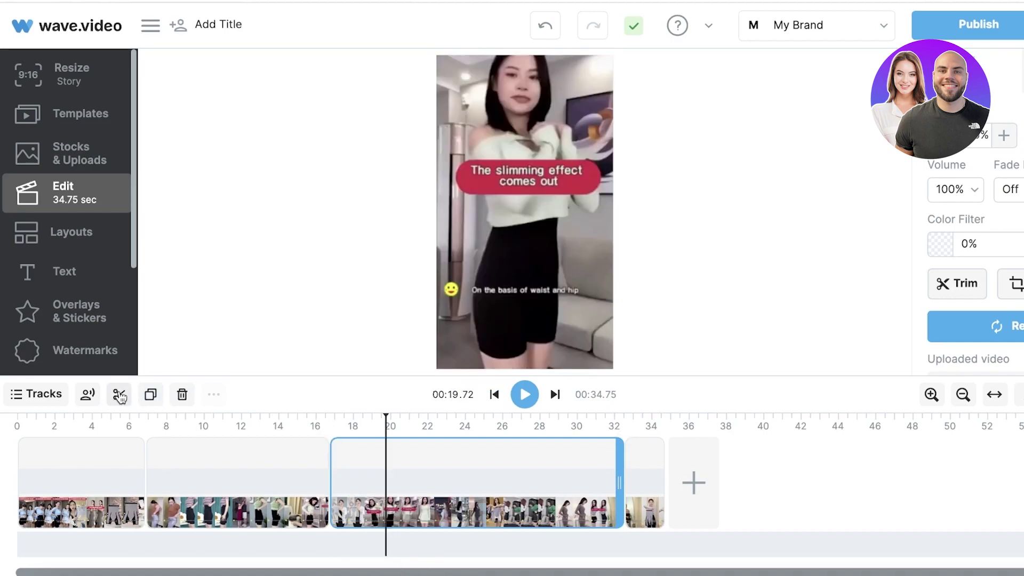
key(s)
click(357, 504)
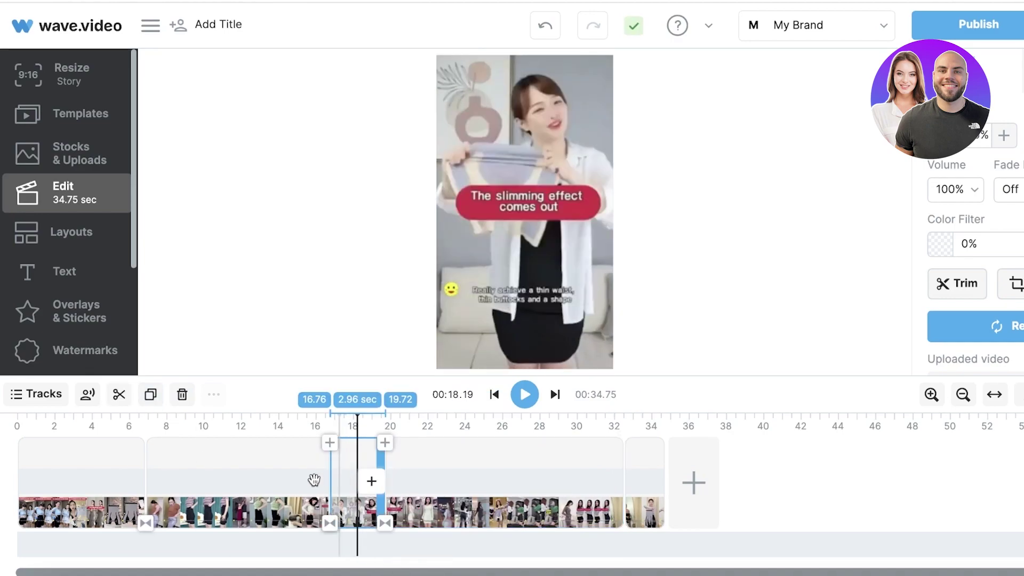
click(182, 394)
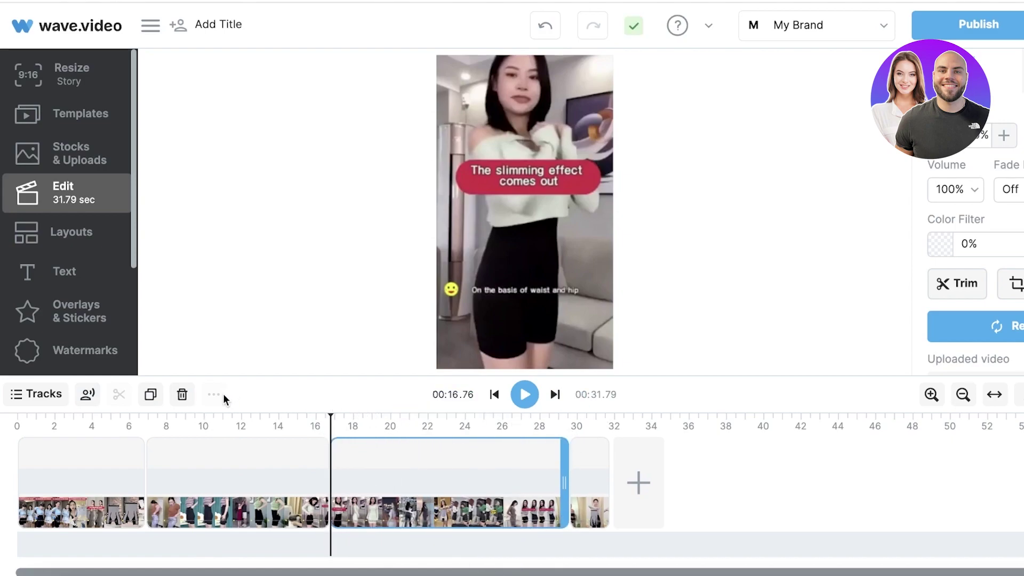
- Go to the Captions features and start a new caption track
click(79, 273)
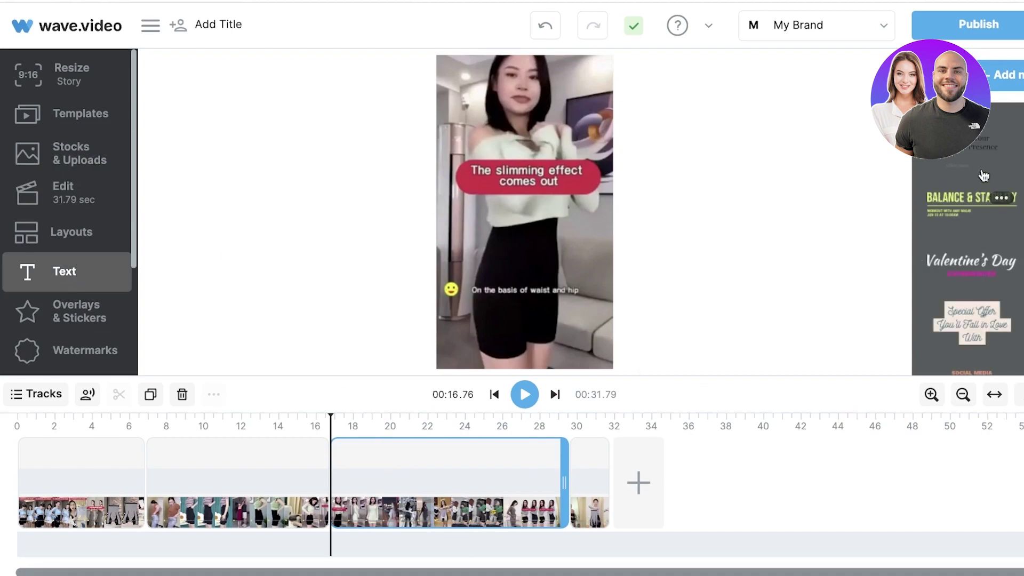
scroll(74, 304, down, 2)
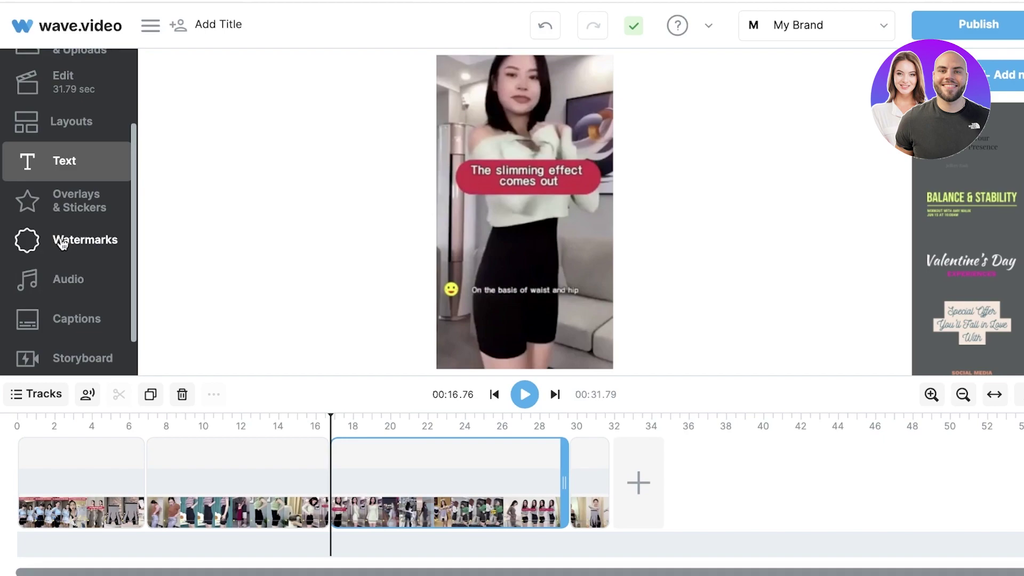
click(54, 319)
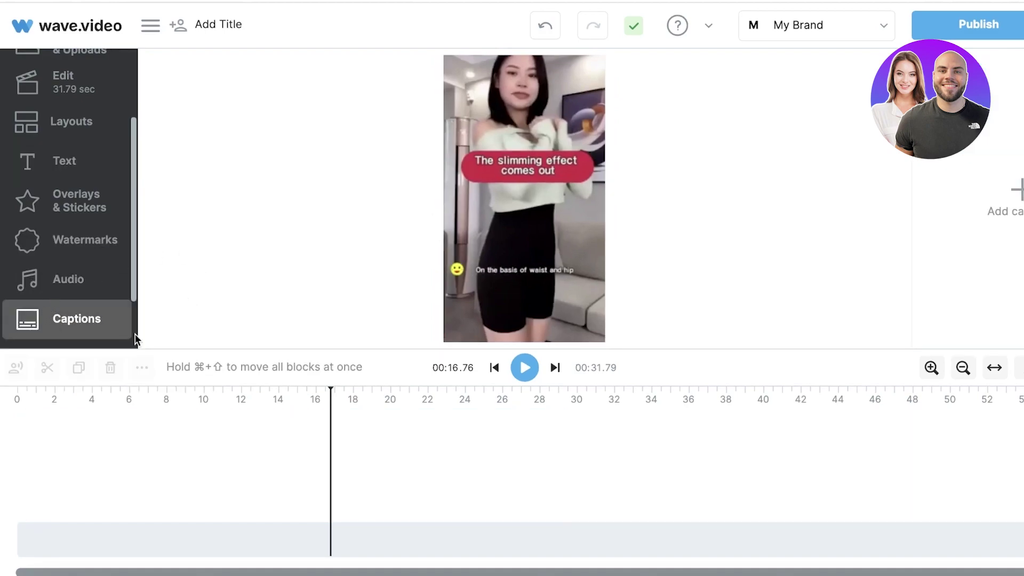
click(953, 196)
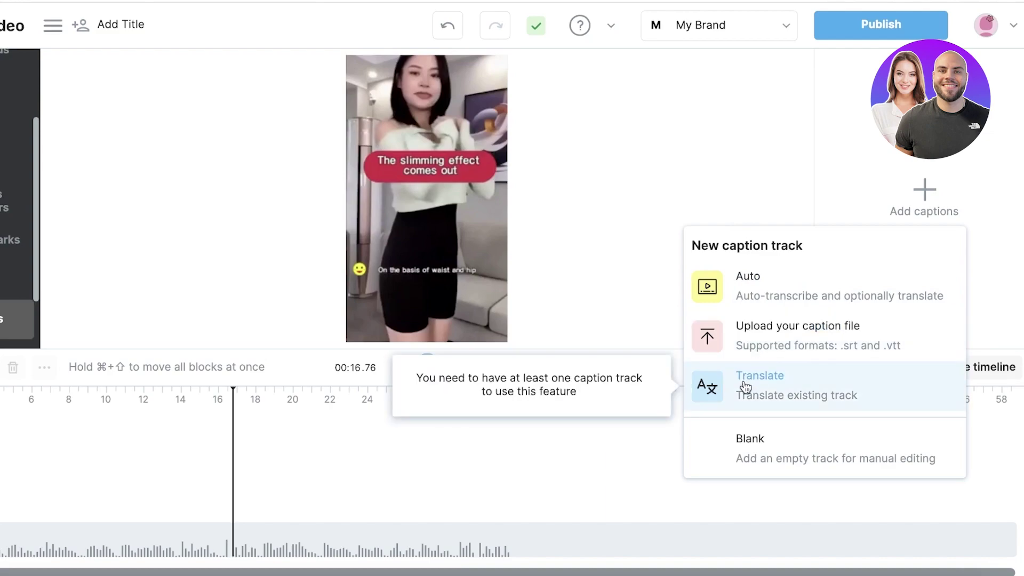
- Auto-transcribe the first clip into English captions with 2 lines per caption
click(731, 288)
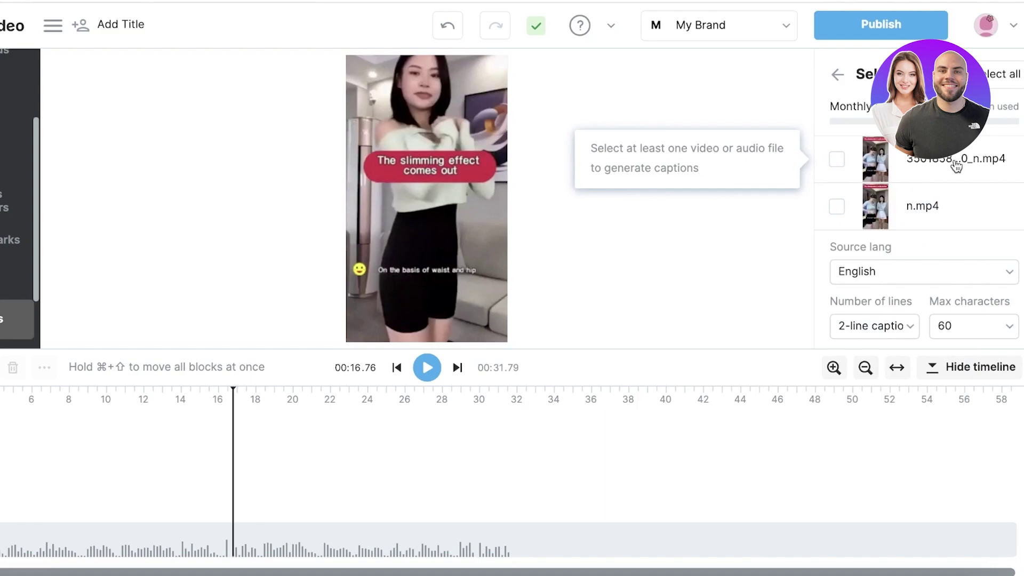
click(835, 160)
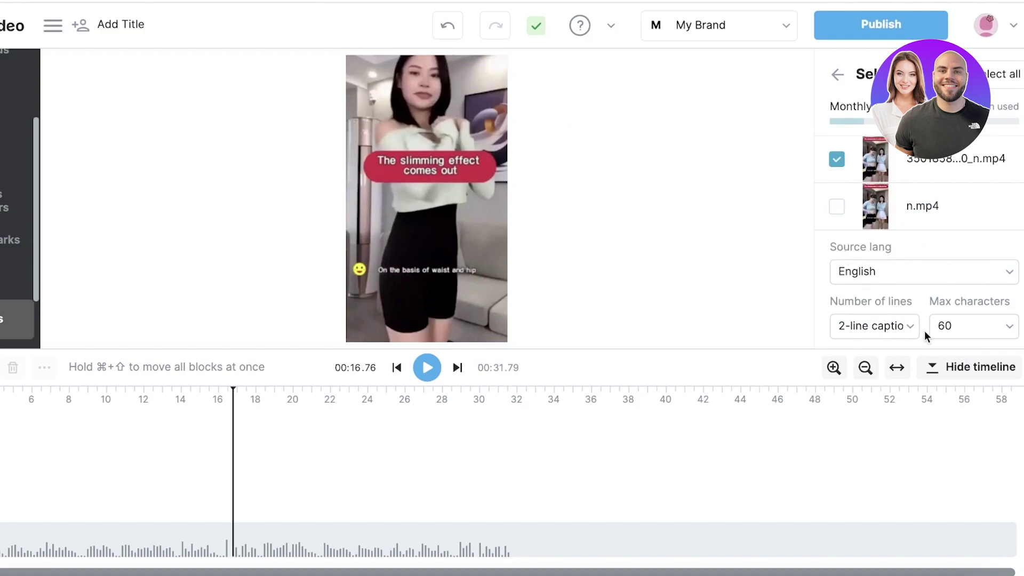
click(905, 330)
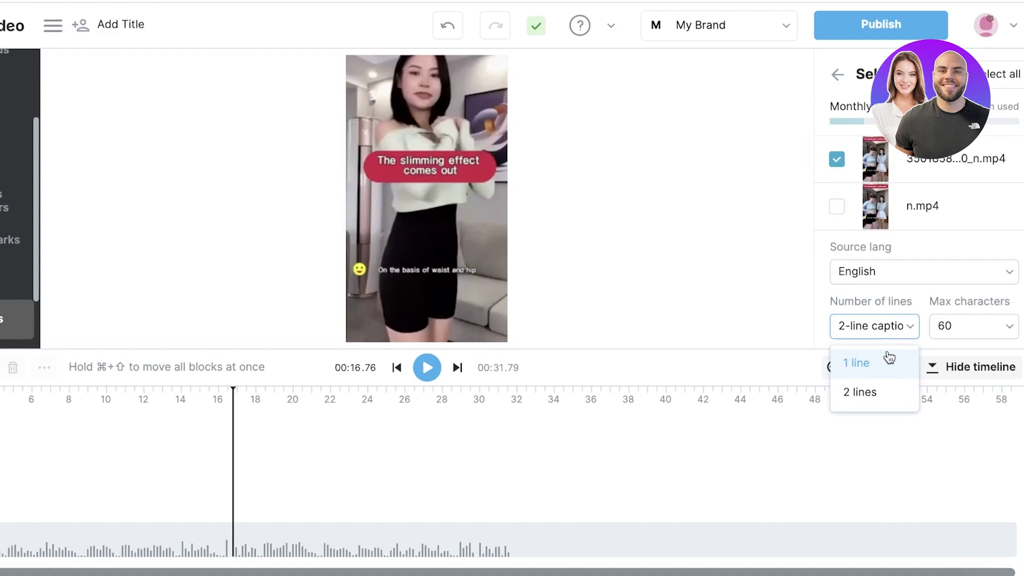
click(870, 392)
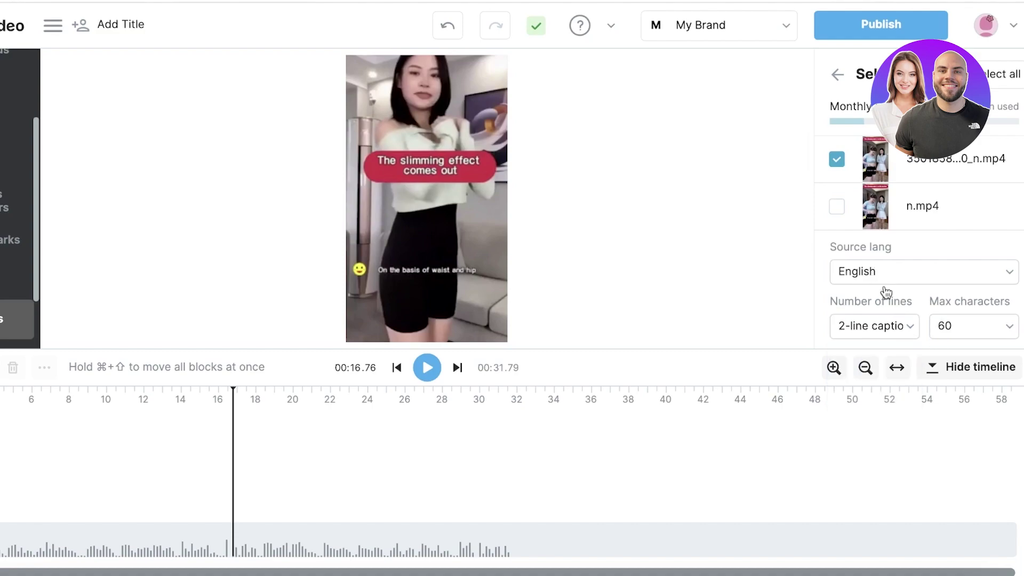
scroll(895, 299, down, 1)
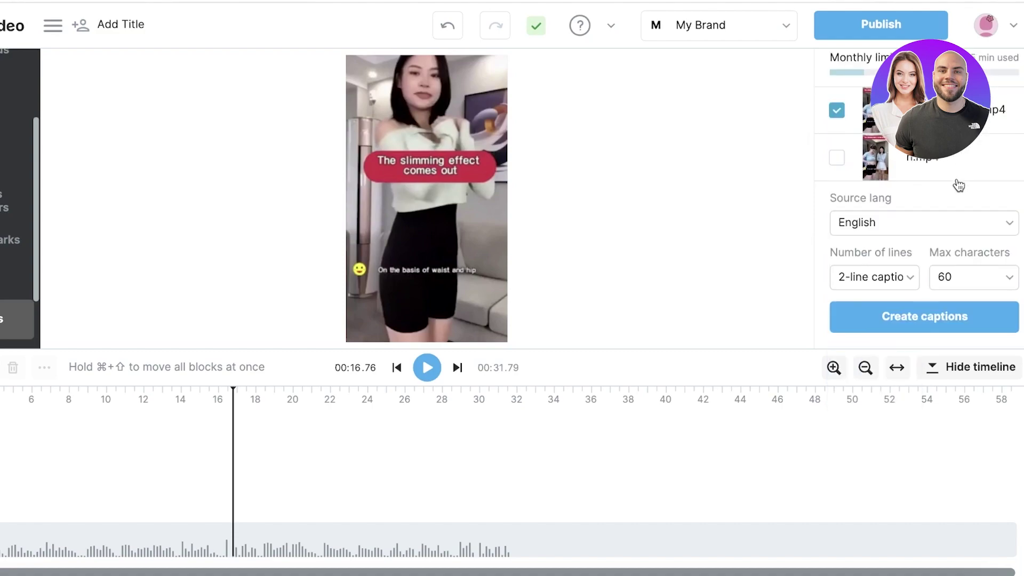
click(954, 315)
click(228, 388)
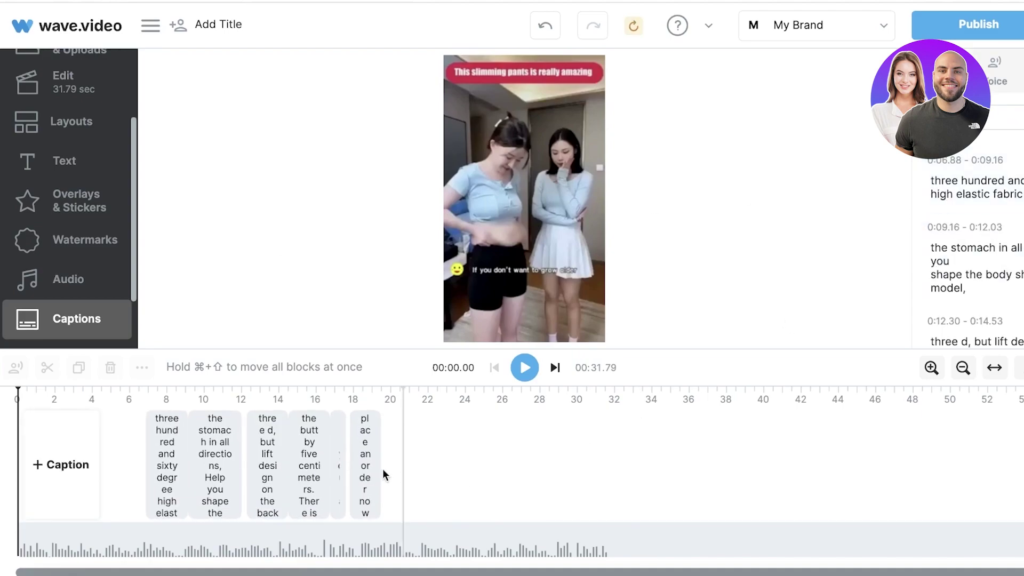
- Switch the captions to all capitals, e.g. 'IF YOU ALSO HAVE TROUBLE WITH BIG BELLY'
drag(28, 401, 129, 419)
click(72, 285)
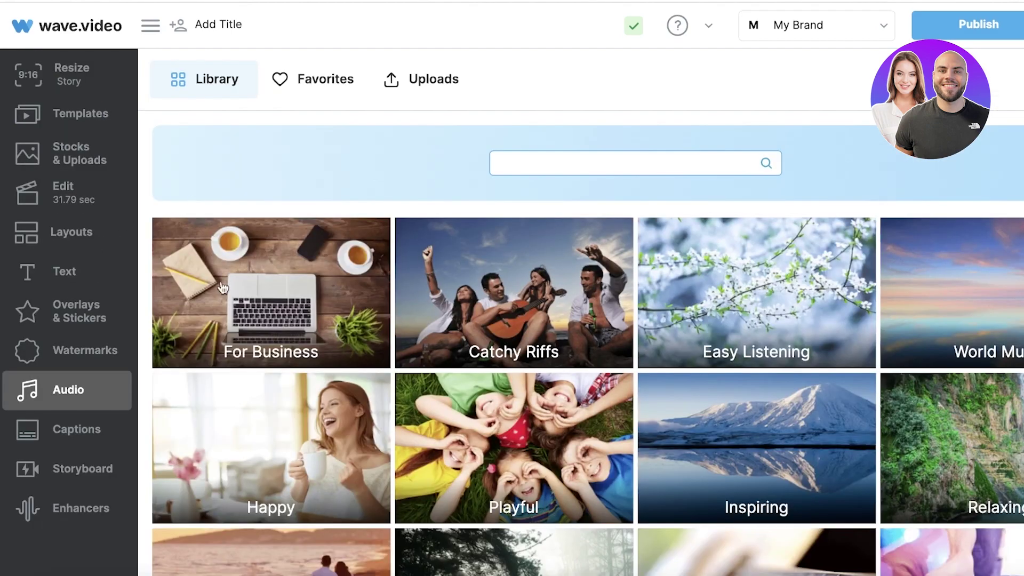
click(24, 352)
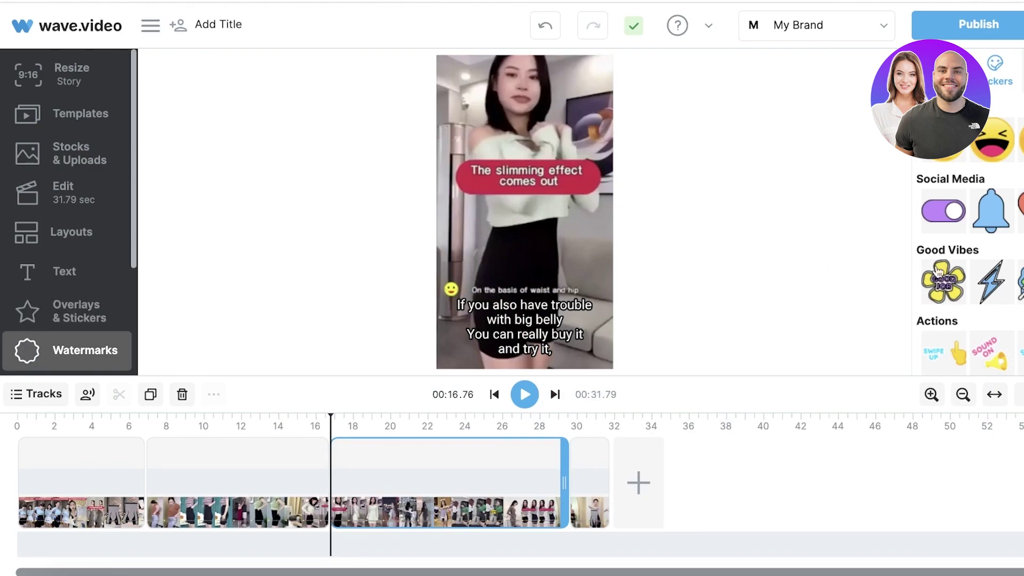
click(8, 269)
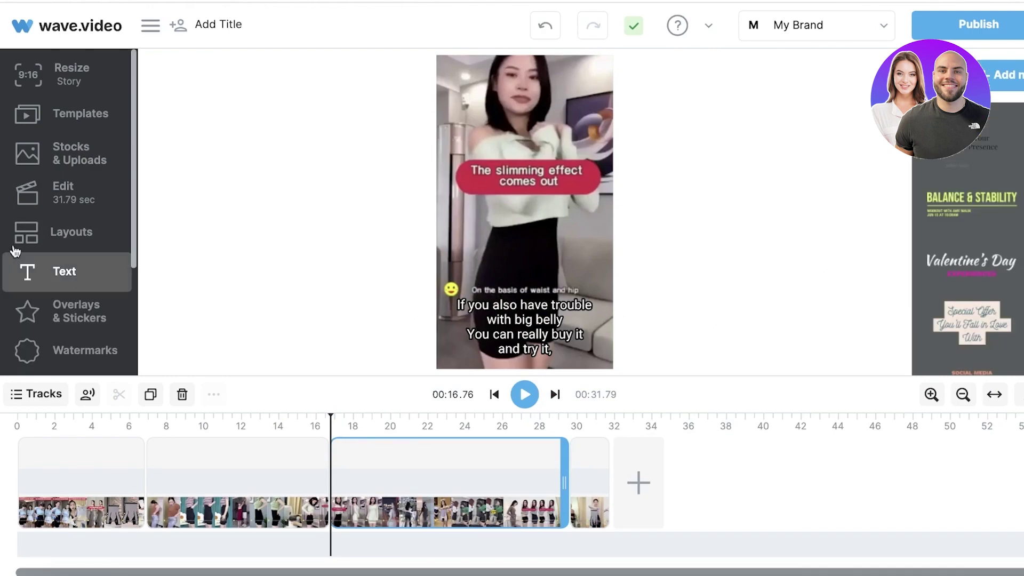
click(519, 314)
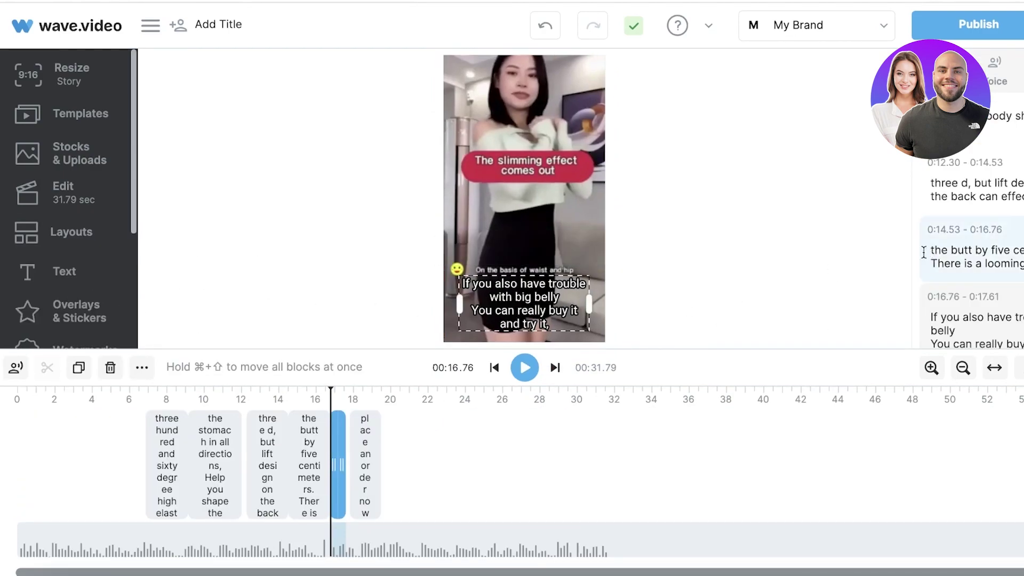
click(467, 257)
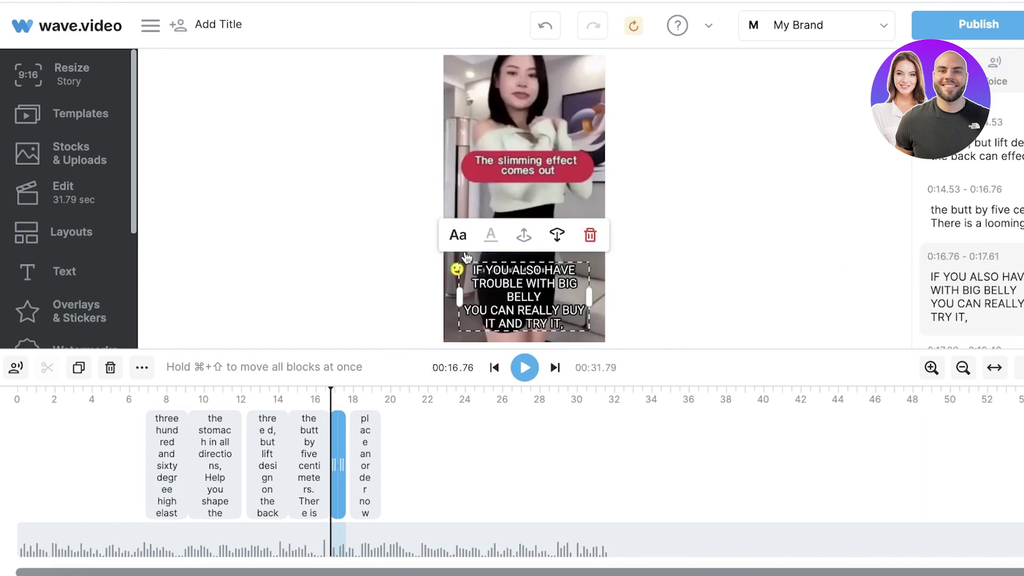
scroll(999, 146, up, 5)
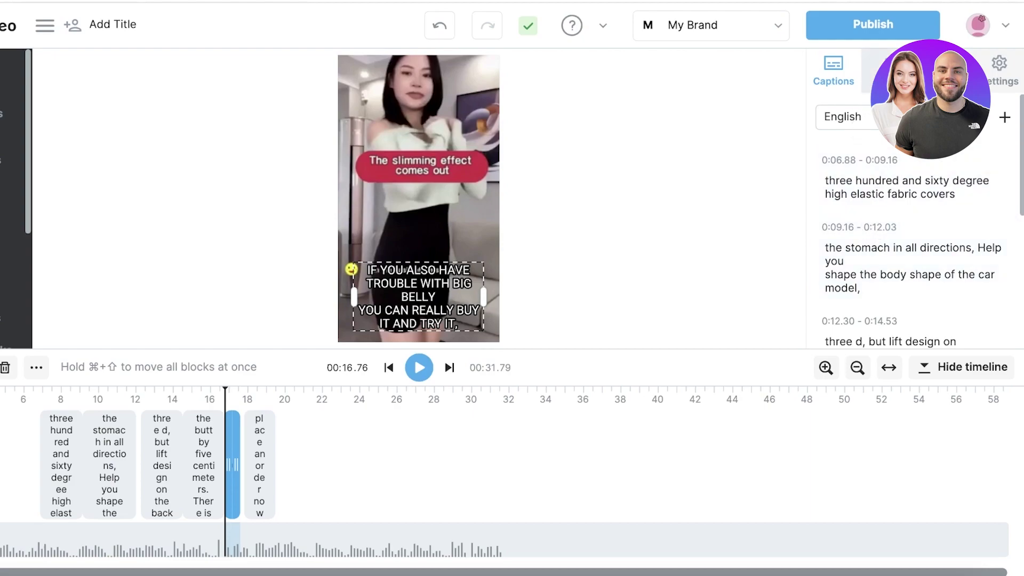
- Try several caption styles and settle on the Transparent rounded box style
click(915, 69)
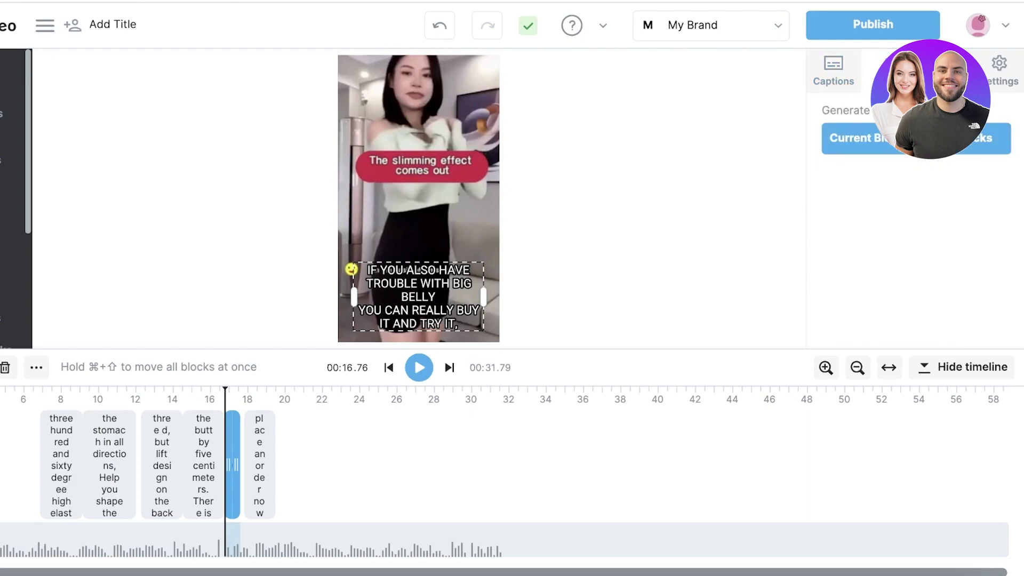
scroll(868, 274, down, 5)
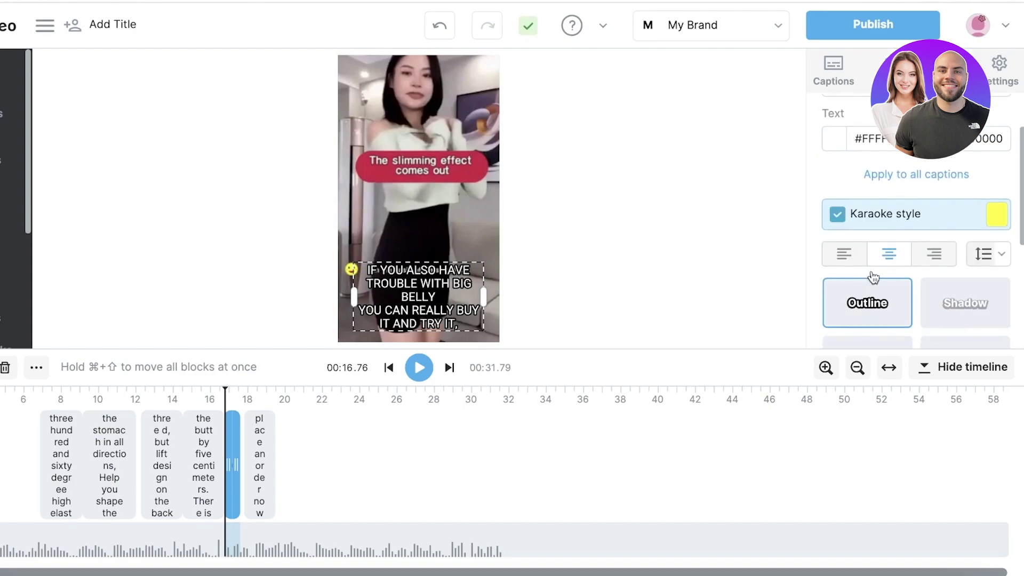
click(966, 257)
click(967, 205)
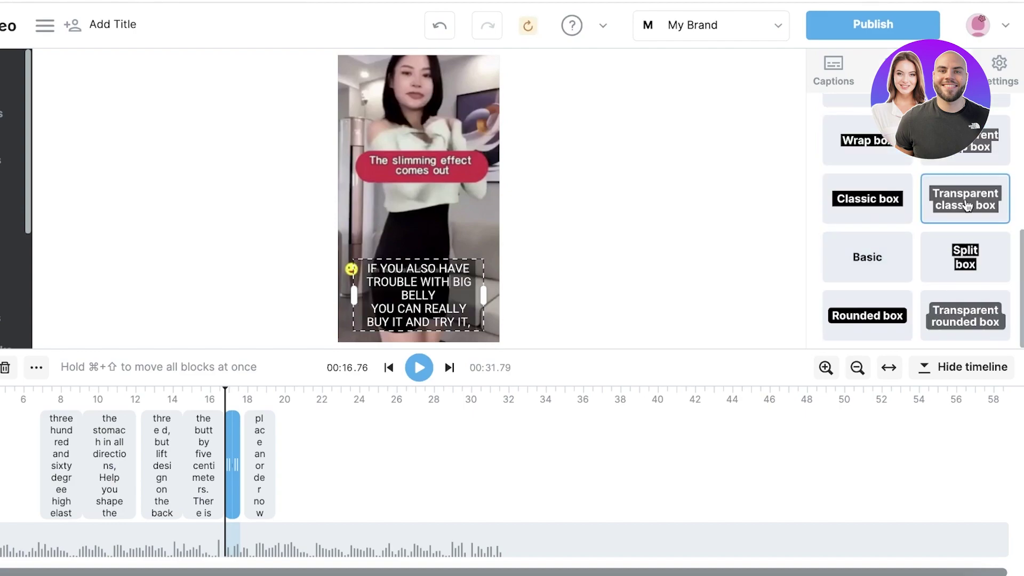
click(847, 278)
click(860, 318)
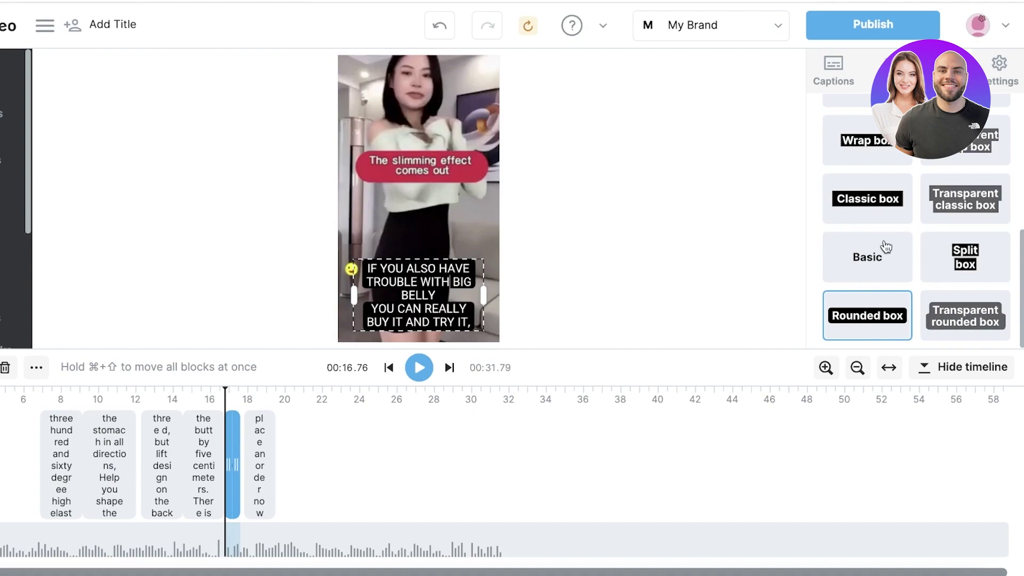
click(944, 317)
scroll(886, 238, up, 5)
- Set the caption background colour to pink #FF00A9
click(933, 208)
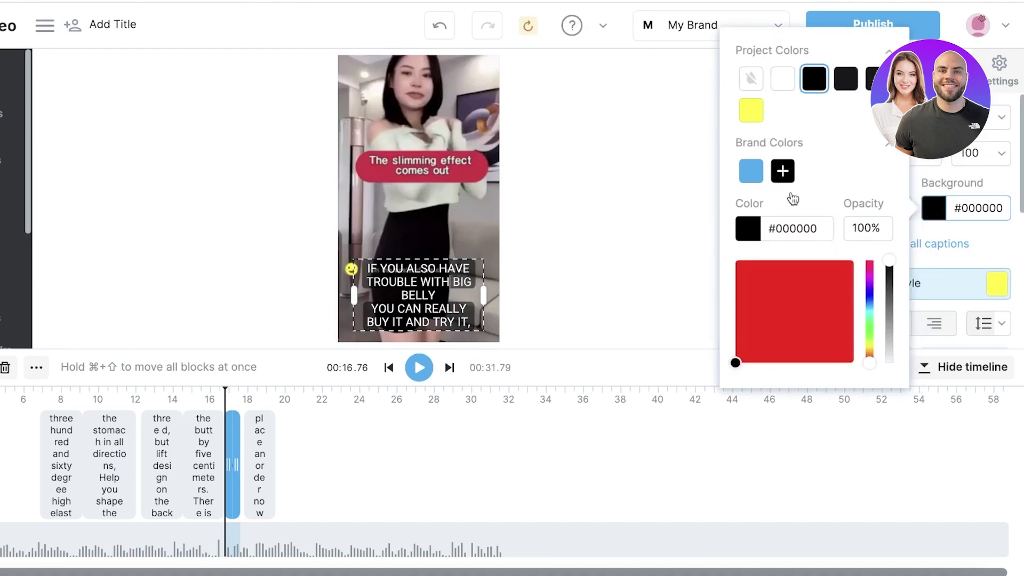
drag(799, 322, 853, 258)
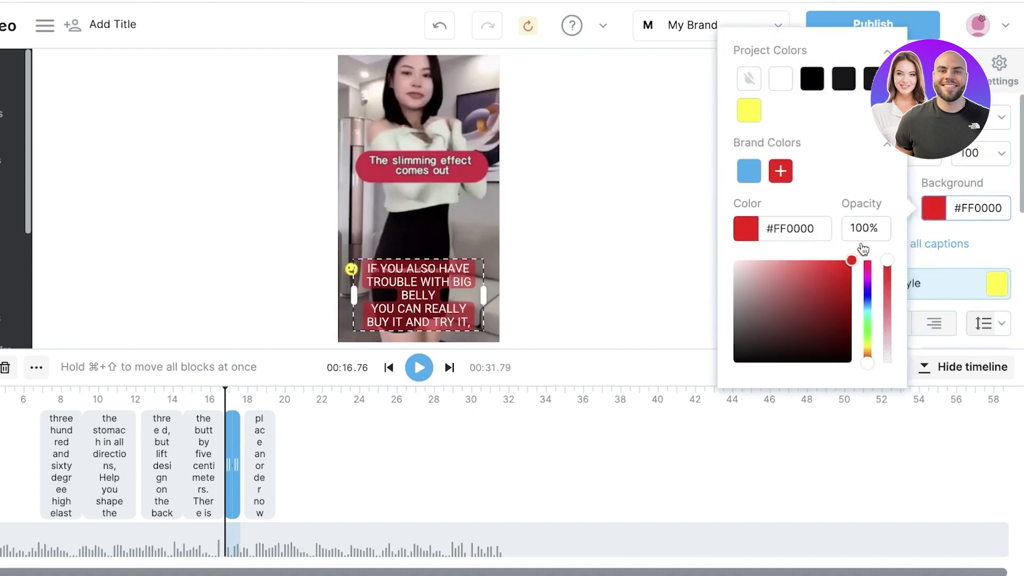
click(866, 278)
drag(865, 283, 862, 277)
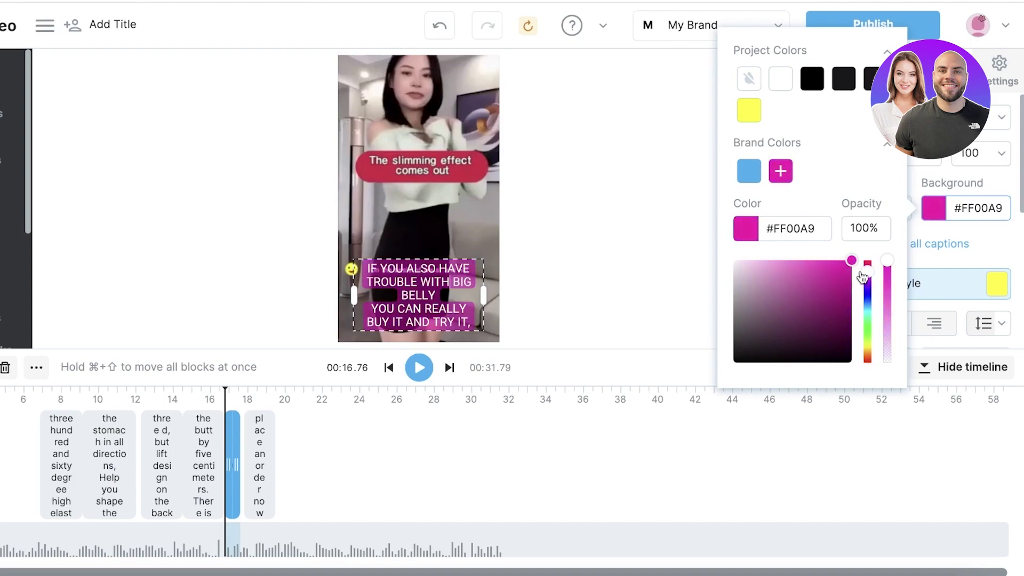
click(967, 197)
click(834, 208)
click(856, 189)
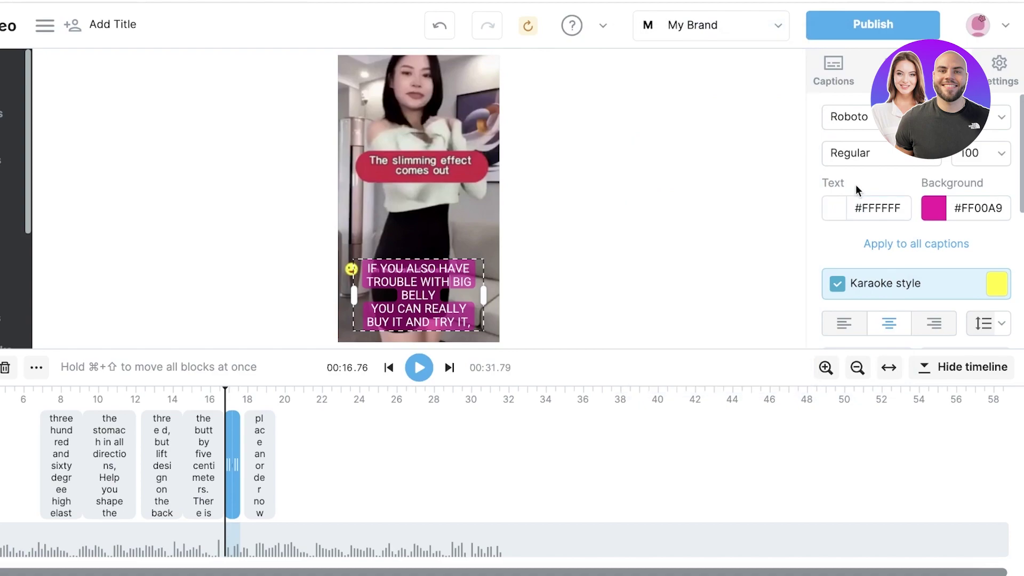
click(880, 123)
scroll(904, 400, up, 1)
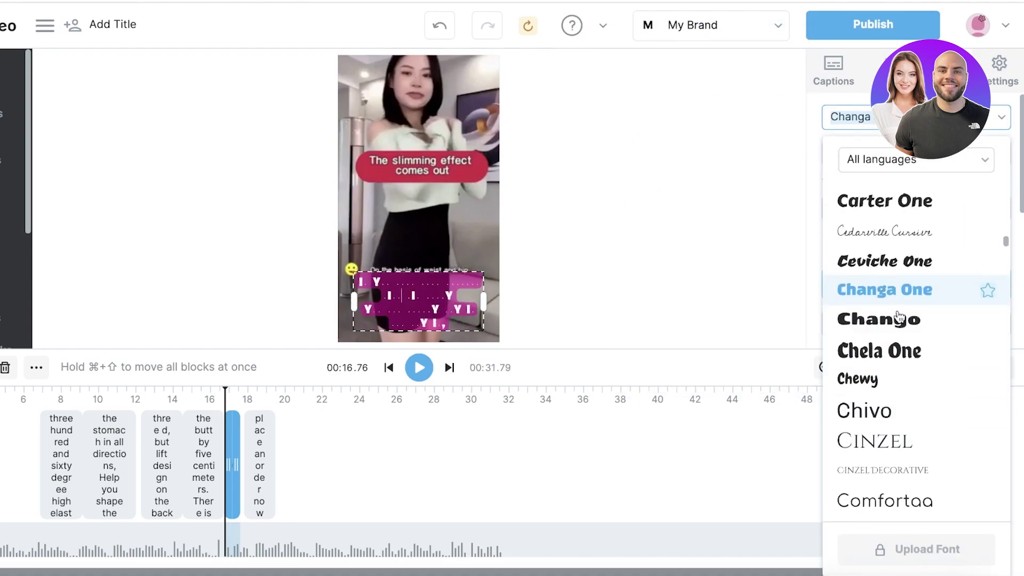
scroll(911, 426, down, 3)
scroll(916, 457, down, 10)
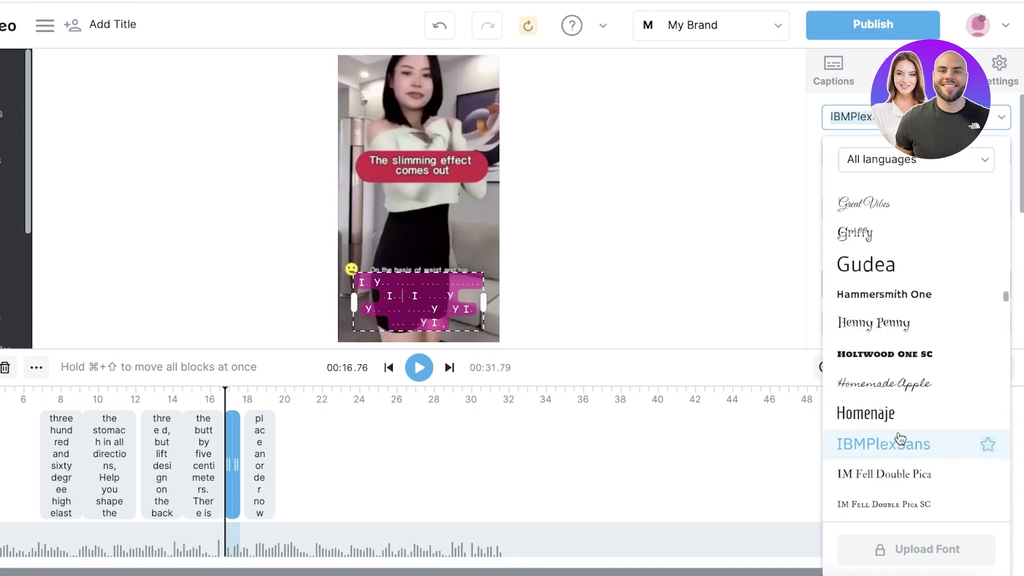
click(136, 475)
click(170, 435)
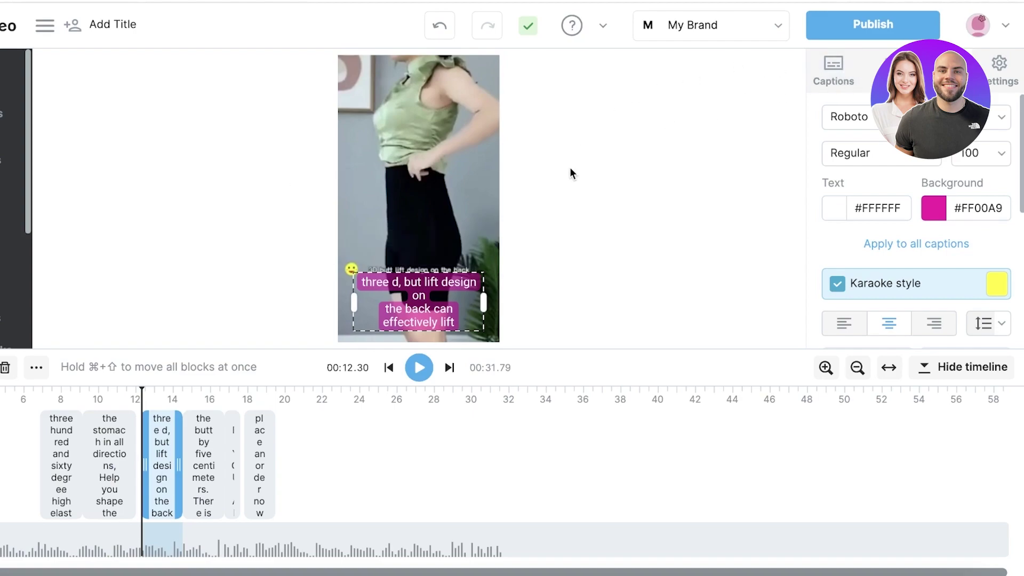
- Open the Publish menu offering Video, GIF, segment, white label link and frame export choices
click(853, 24)
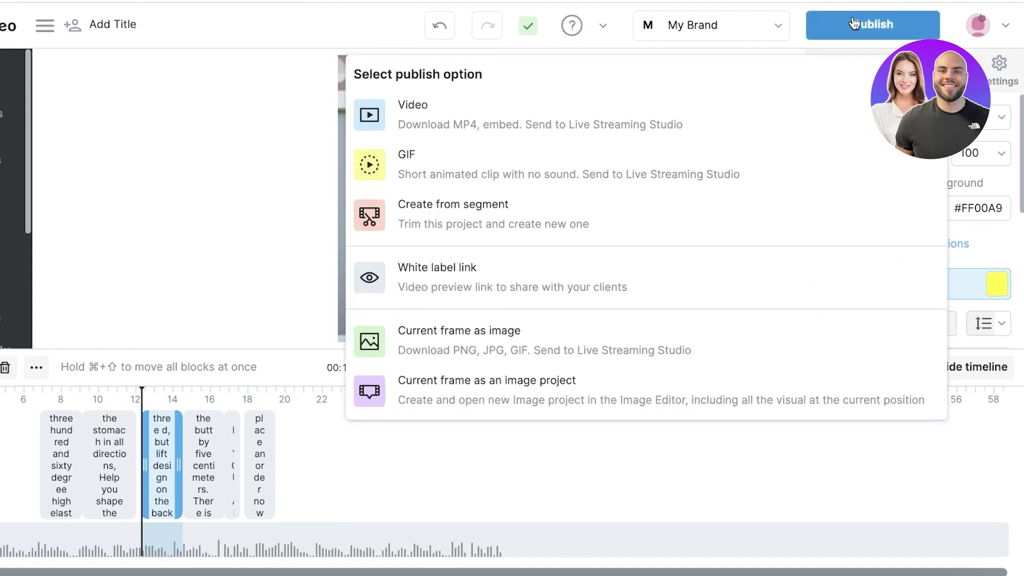